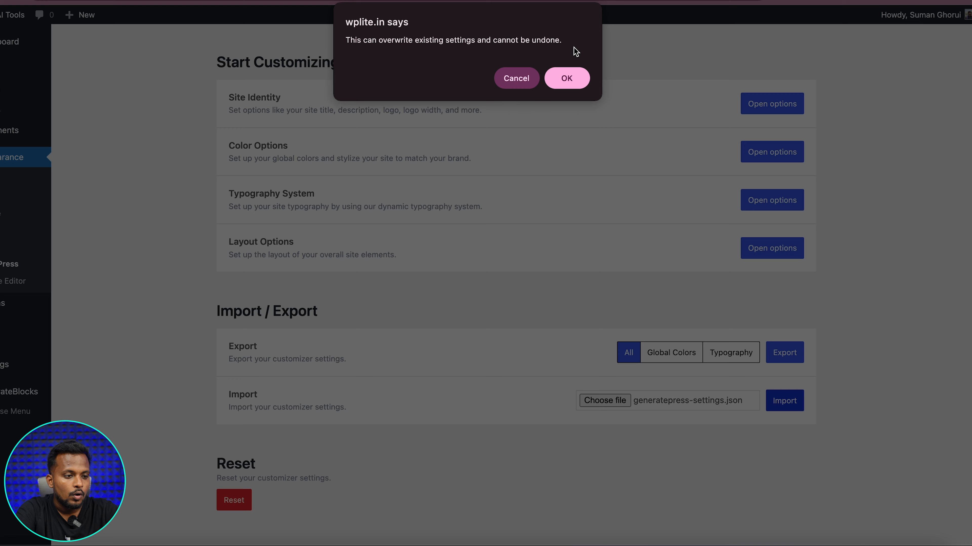
- Confirm importing generatepress-settings.json over the existing customizer settings
{"action": "left_click", "coordinate": [569, 77]}
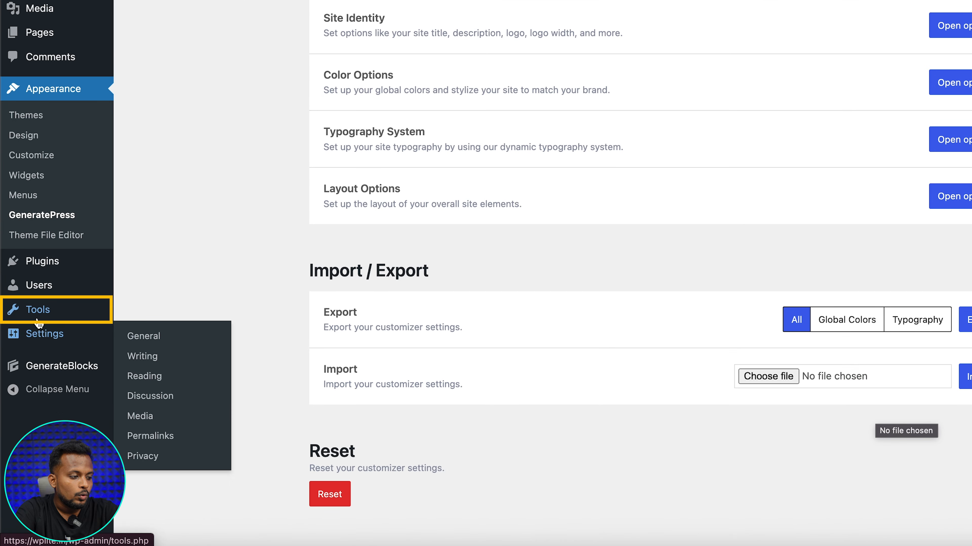
- Install the WordPress importer from the site's import tools and run it
{"action": "mouse_move", "coordinate": [40, 318]}
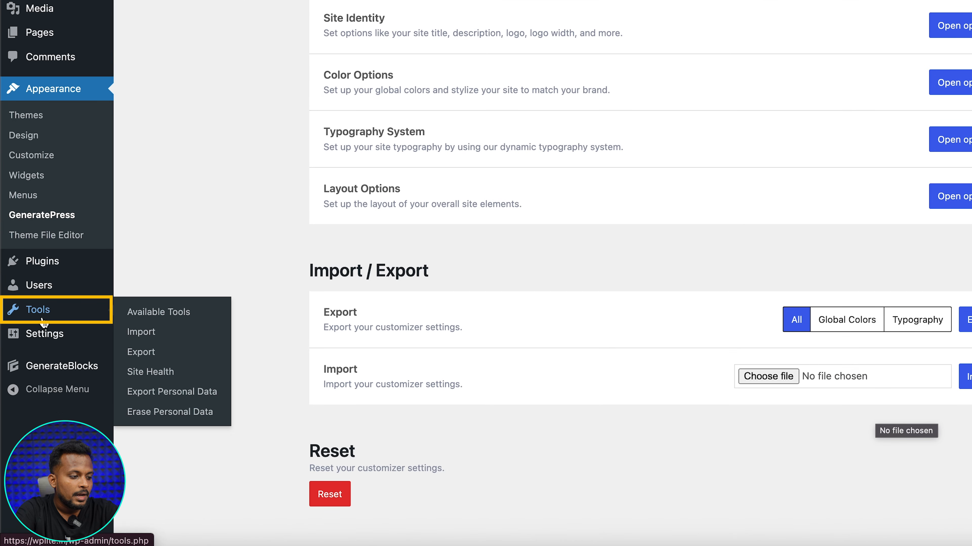
{"action": "left_click", "coordinate": [150, 333]}
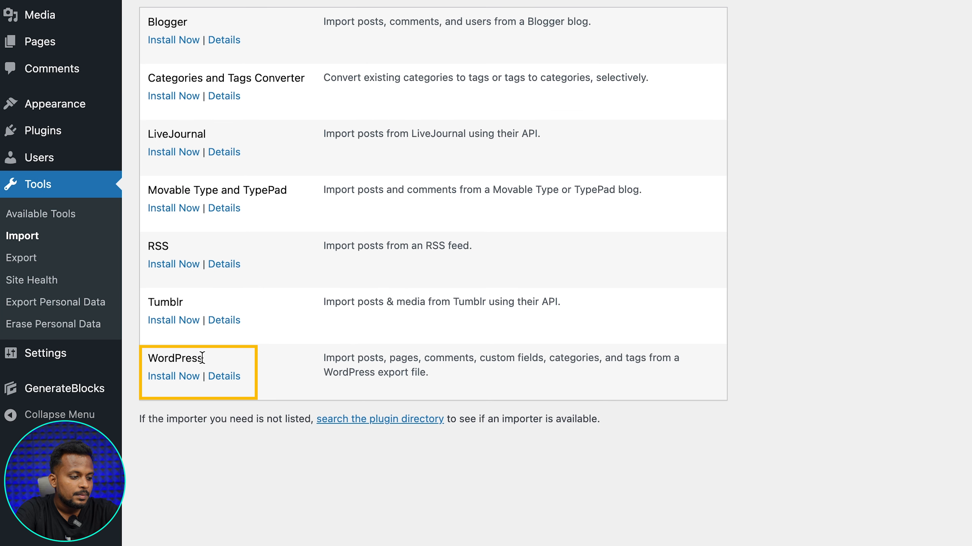
{"action": "left_click", "coordinate": [173, 377]}
{"action": "left_click", "coordinate": [179, 414]}
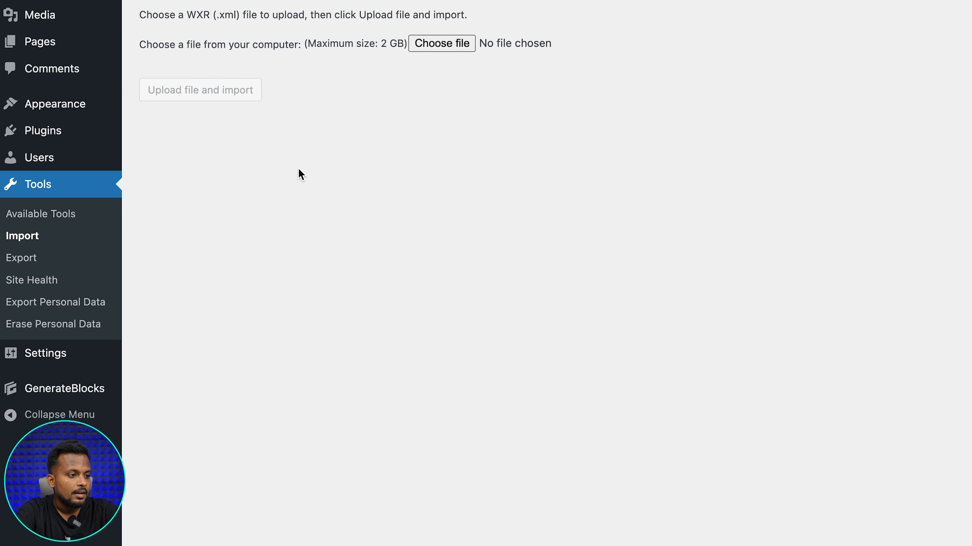
- Upload elements.xml from the gp-tools folder to the WordPress importer
{"action": "left_click", "coordinate": [303, 96]}
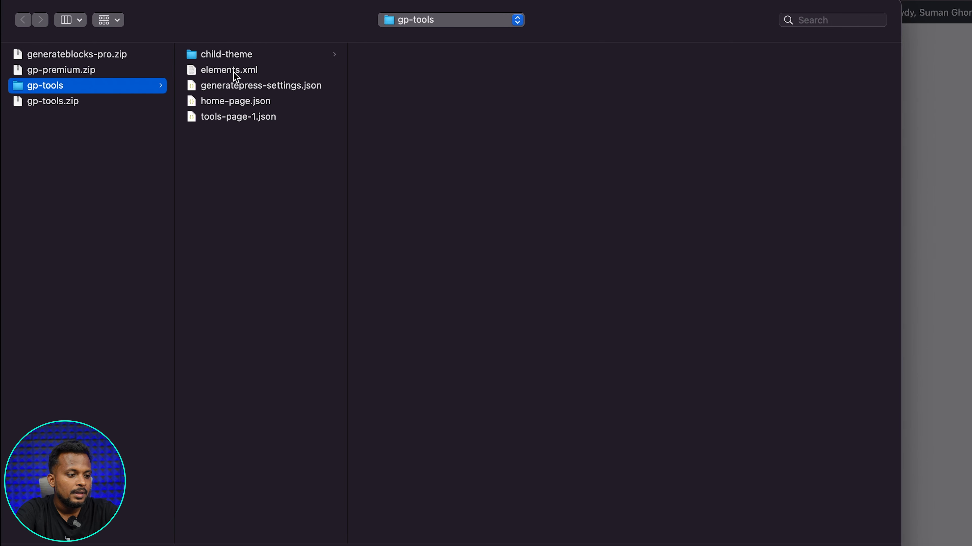
{"action": "left_click", "coordinate": [234, 71]}
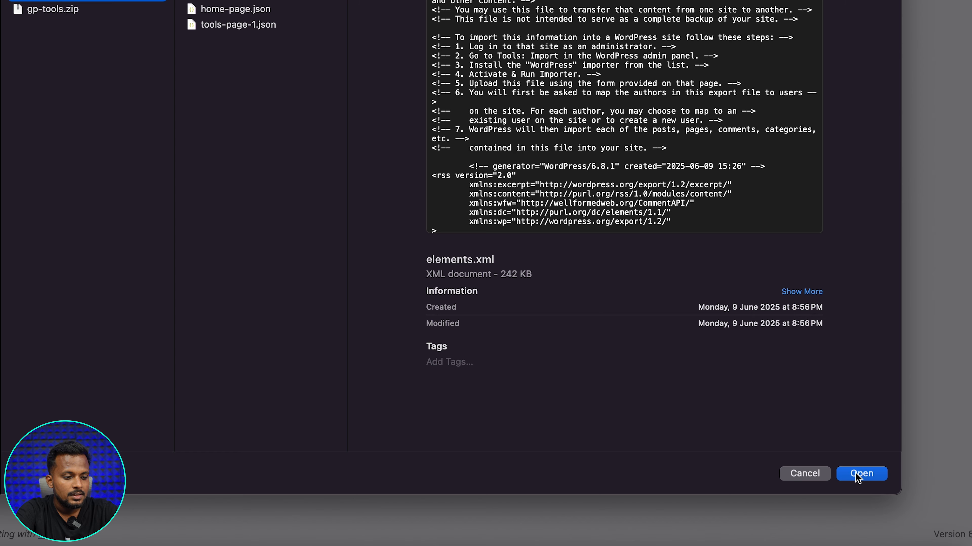
{"action": "left_click", "coordinate": [858, 474]}
{"action": "left_click", "coordinate": [4, 80]}
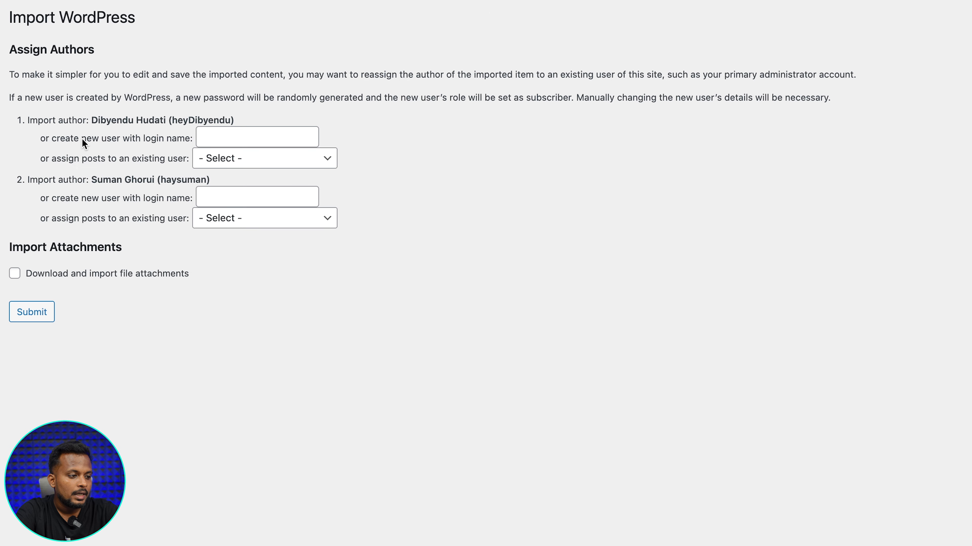
- Assign the posts of both import authors to the existing site user and submit the import
{"action": "left_click", "coordinate": [209, 164]}
{"action": "left_click", "coordinate": [237, 175]}
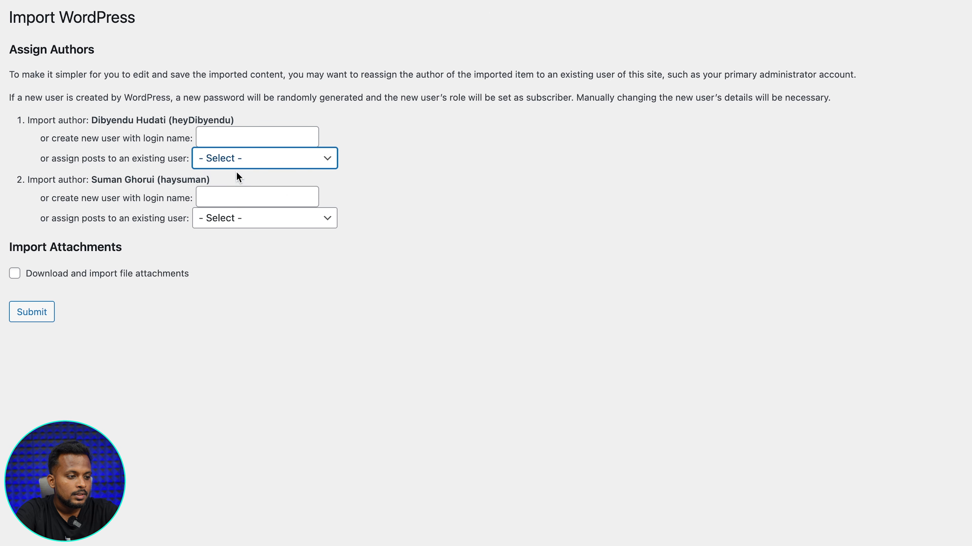
{"action": "left_click", "coordinate": [243, 217]}
{"action": "left_click", "coordinate": [247, 235]}
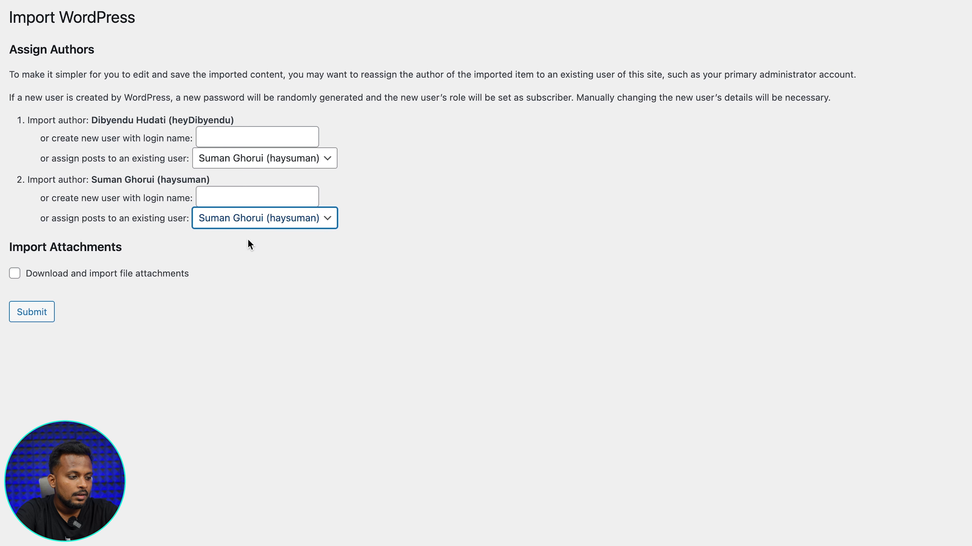
{"action": "left_click", "coordinate": [29, 313]}
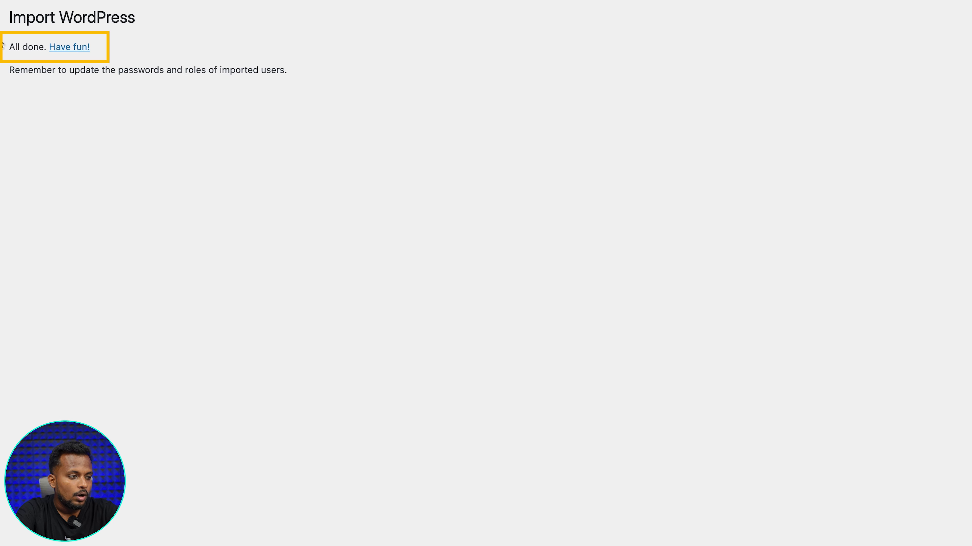
- Open the theme's Elements list and look through the imported elements
{"action": "mouse_move", "coordinate": [56, 174]}
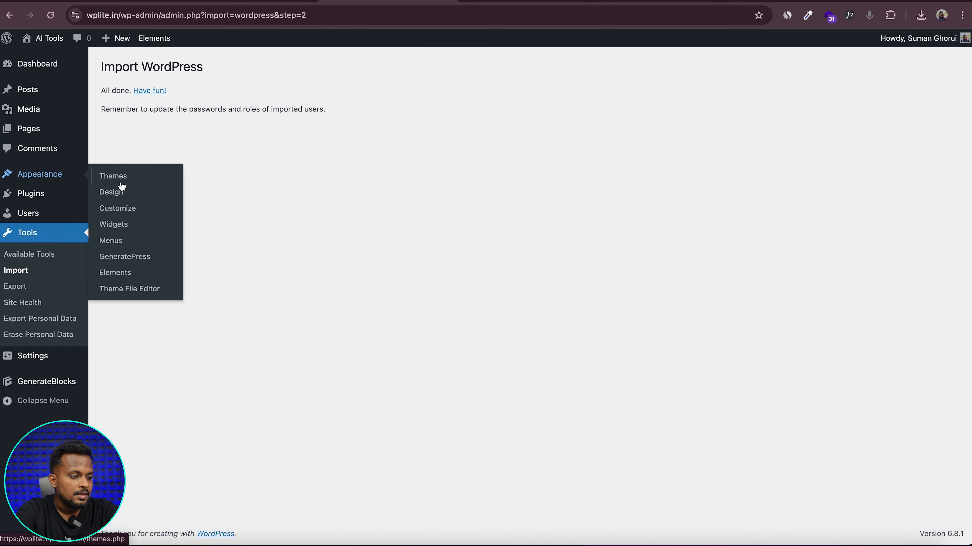
{"action": "left_click", "coordinate": [125, 273]}
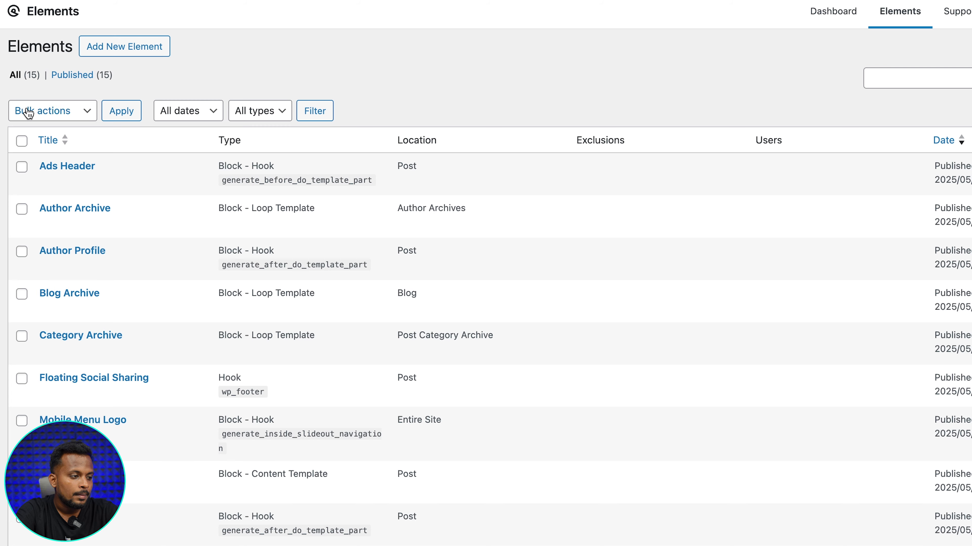
{"action": "scroll", "coordinate": [276, 340], "scroll_direction": "down", "scroll_amount": 8}
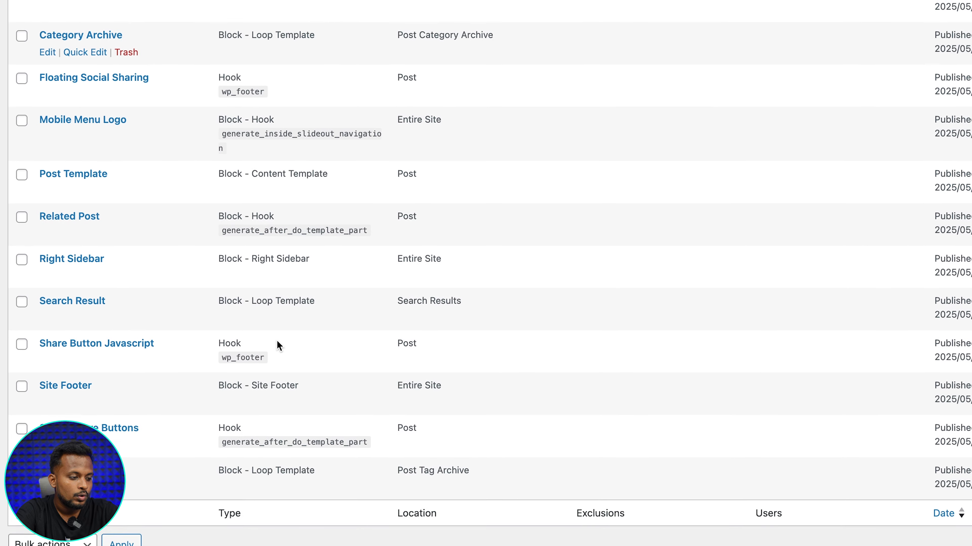
{"action": "scroll", "coordinate": [276, 340], "scroll_direction": "up", "scroll_amount": 8}
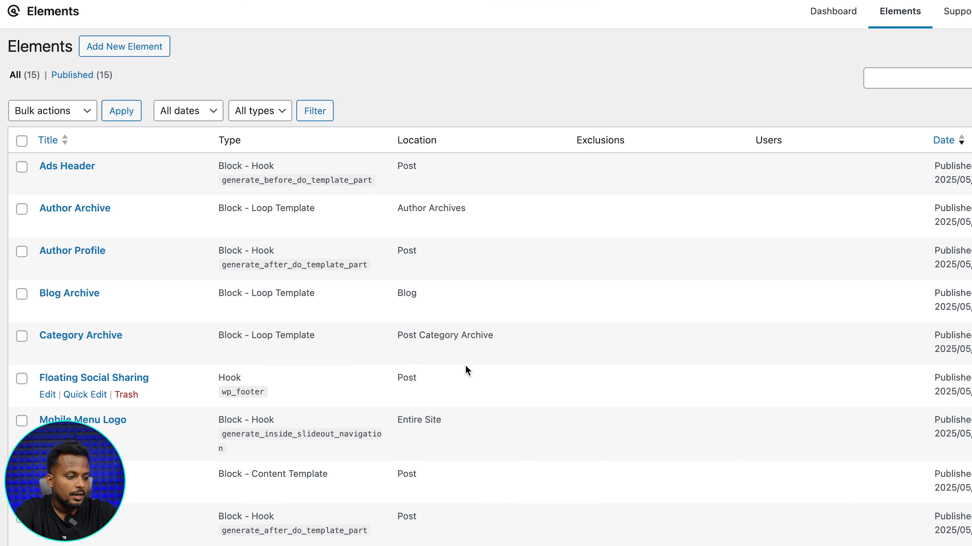
- Import home-page.json from the gp-tools folder into the GenerateBlocks local patterns
{"action": "mouse_move", "coordinate": [63, 382]}
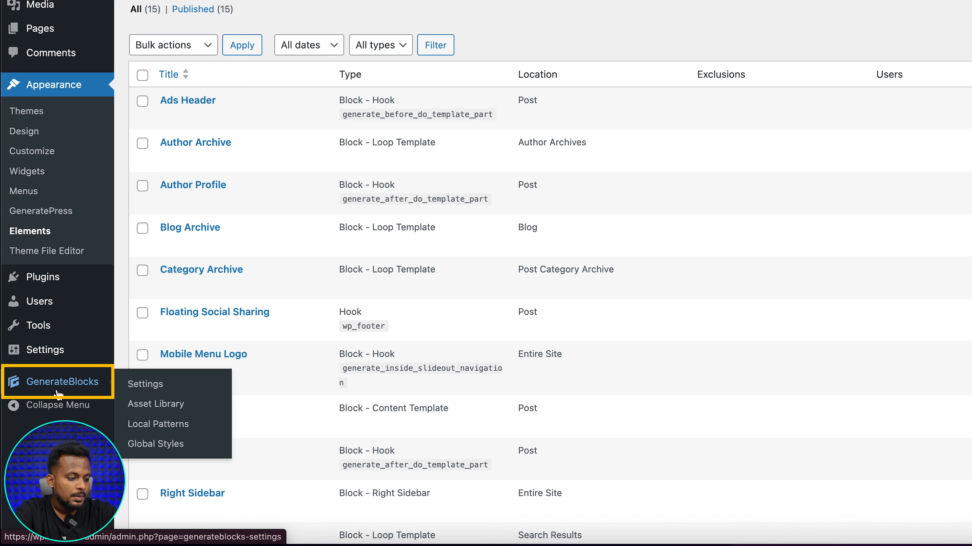
{"action": "left_click", "coordinate": [147, 425]}
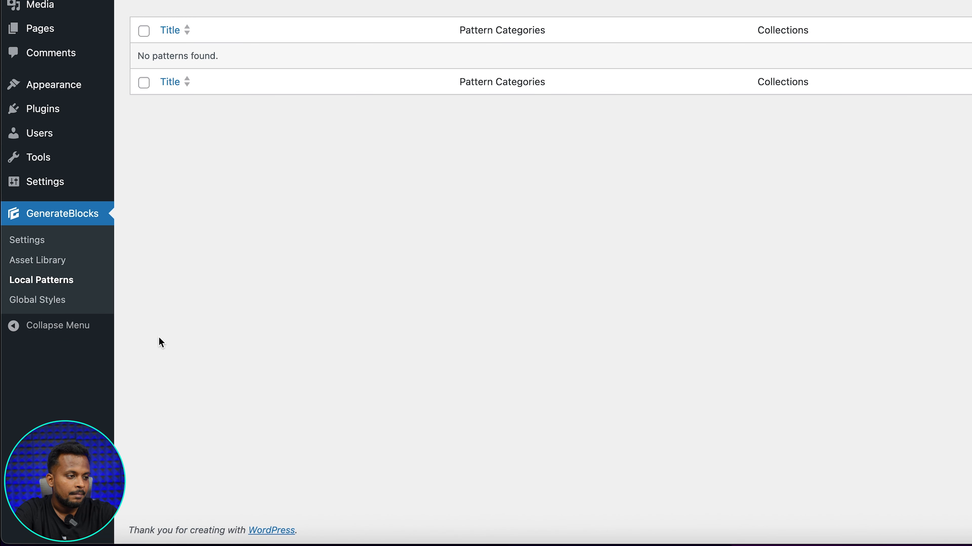
{"action": "left_click", "coordinate": [130, 27]}
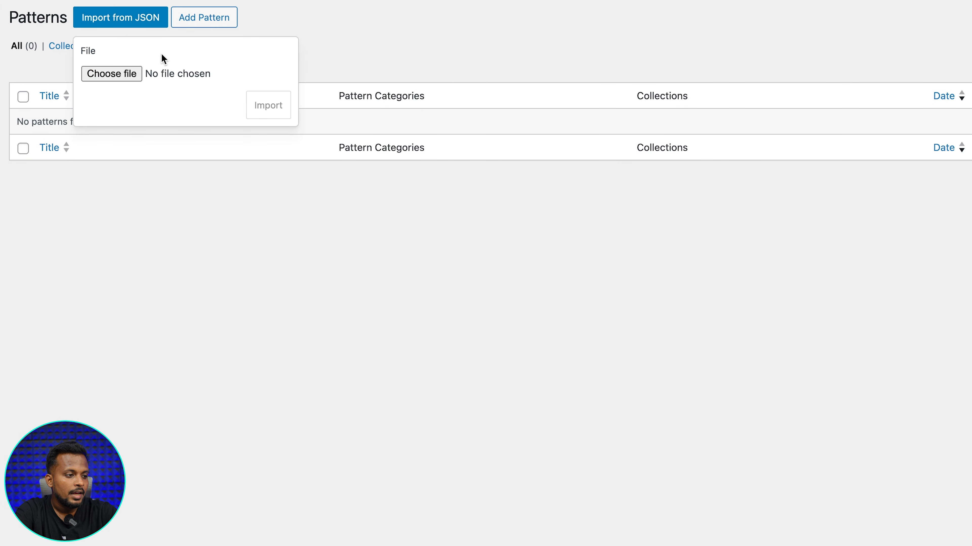
{"action": "left_click", "coordinate": [137, 69]}
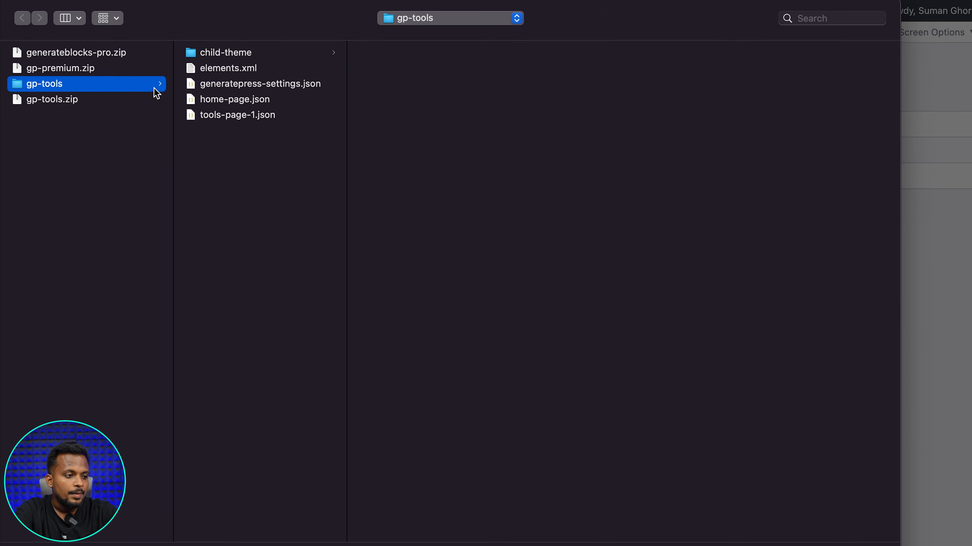
{"action": "left_click", "coordinate": [233, 100]}
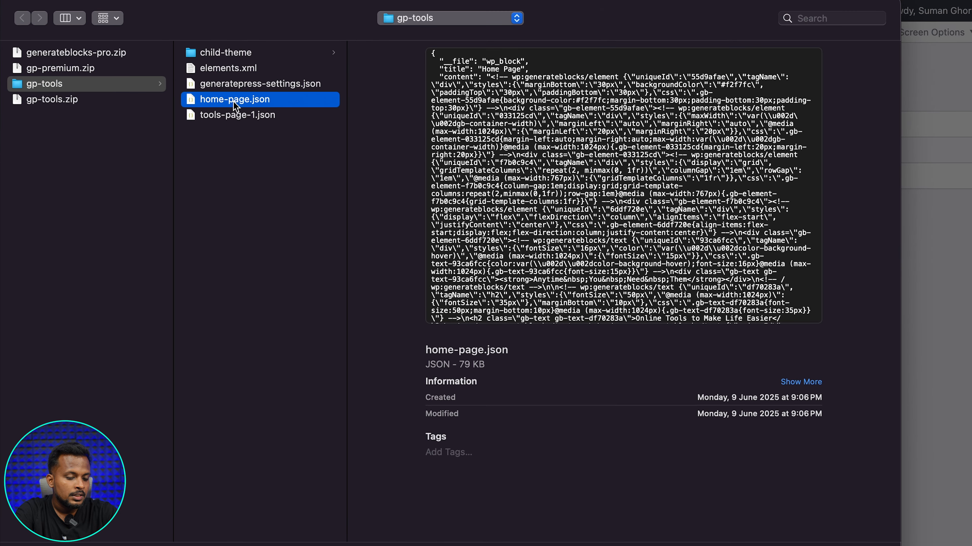
{"action": "left_click", "coordinate": [859, 465]}
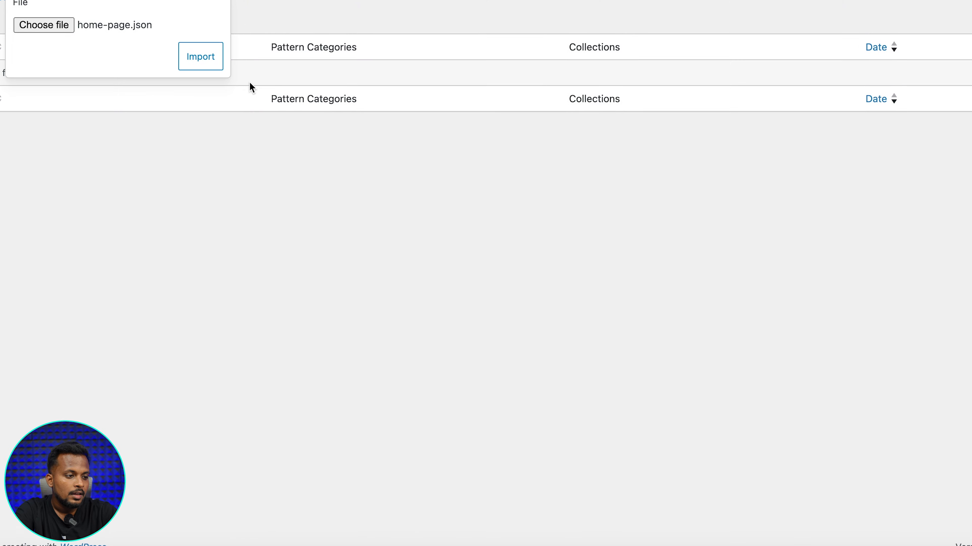
{"action": "left_click", "coordinate": [178, 40]}
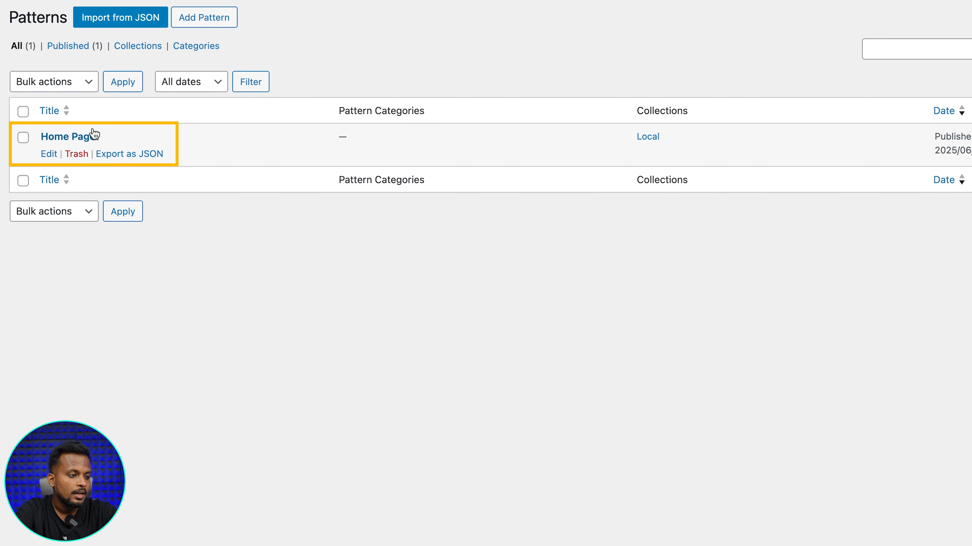
- Import the tools-page-1.json file as a second local pattern
{"action": "left_click", "coordinate": [128, 25]}
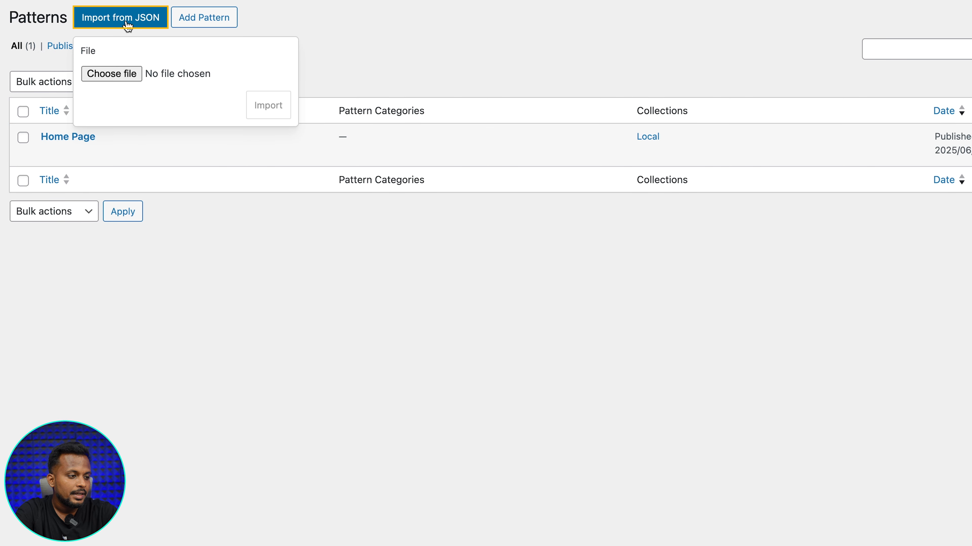
{"action": "left_click", "coordinate": [115, 74]}
{"action": "left_click", "coordinate": [309, 87]}
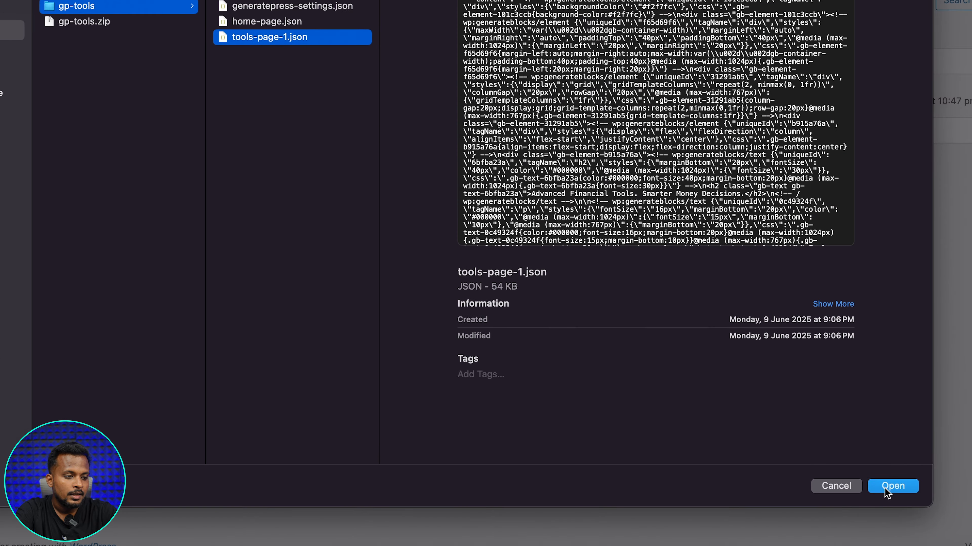
{"action": "left_click", "coordinate": [951, 535]}
{"action": "left_click", "coordinate": [205, 64]}
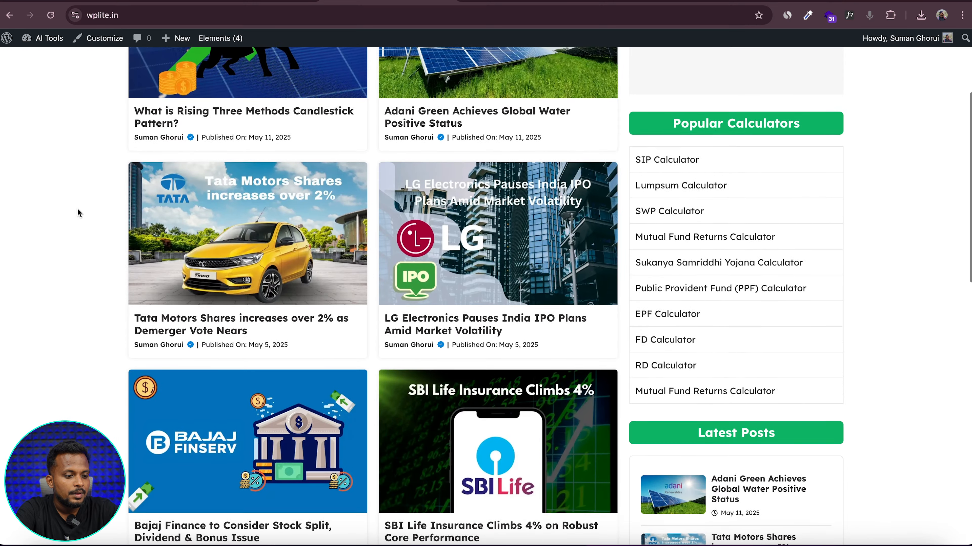
- Look through the blog posts and sidebar on the live site's front page, and return to the admin dashboard
{"action": "scroll", "coordinate": [78, 210], "scroll_direction": "down", "scroll_amount": 9}
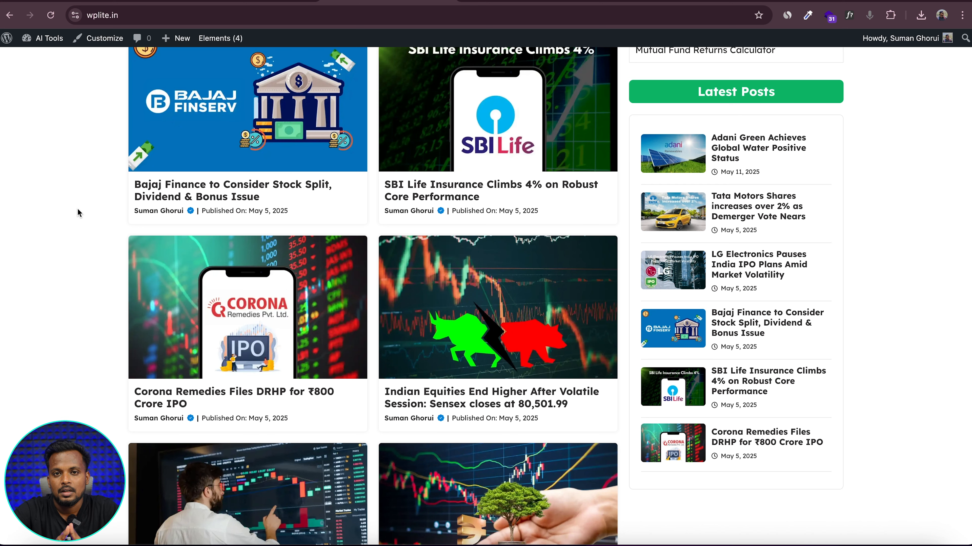
{"action": "scroll", "coordinate": [78, 211], "scroll_direction": "up", "scroll_amount": 13}
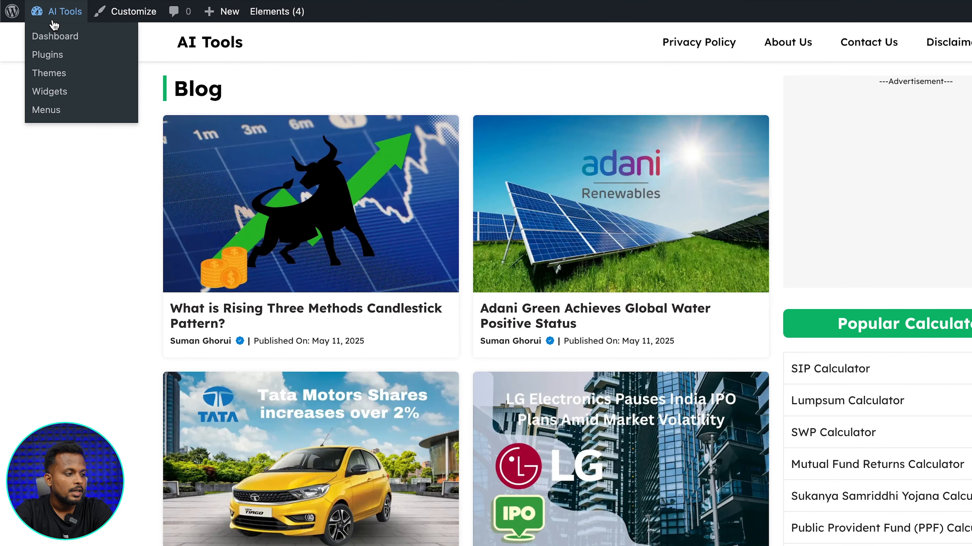
{"action": "left_click", "coordinate": [55, 36]}
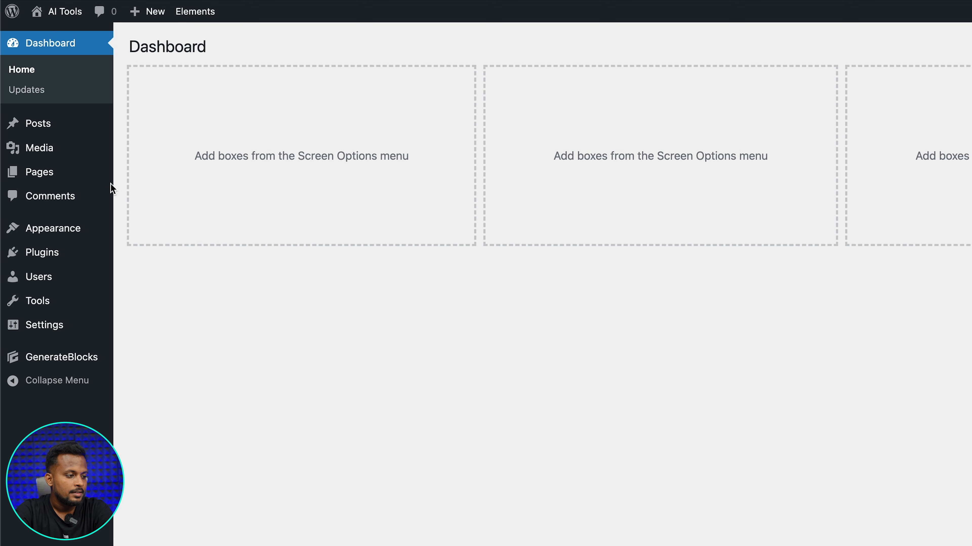
- Create and publish two blank pages titled Home and Blog
{"action": "mouse_move", "coordinate": [64, 175]}
{"action": "left_click", "coordinate": [147, 196]}
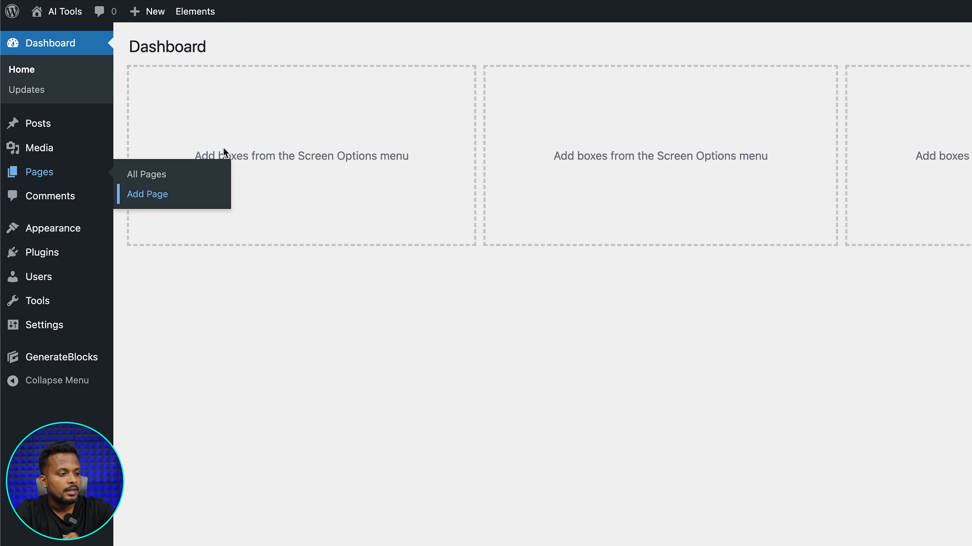
{"action": "type", "text": "Home"}
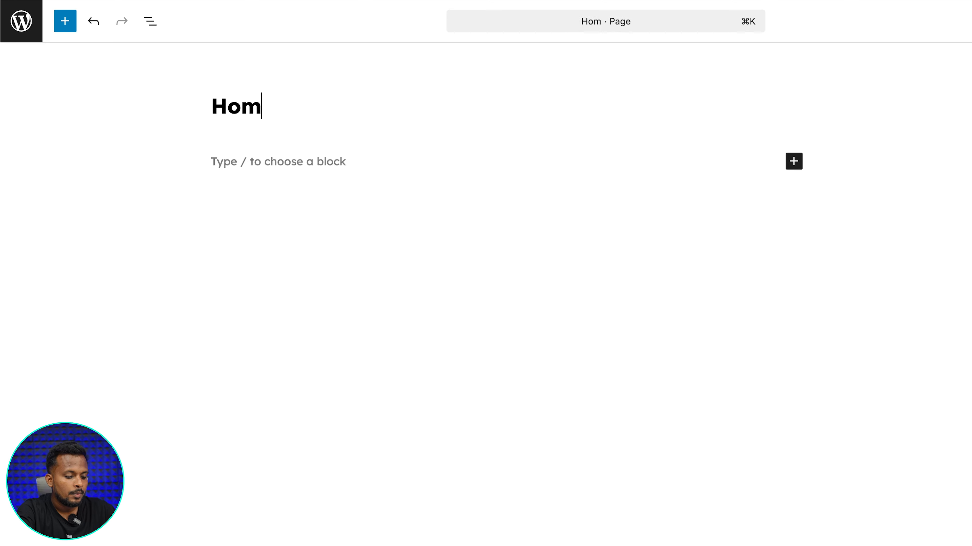
{"action": "left_click", "coordinate": [926, 44]}
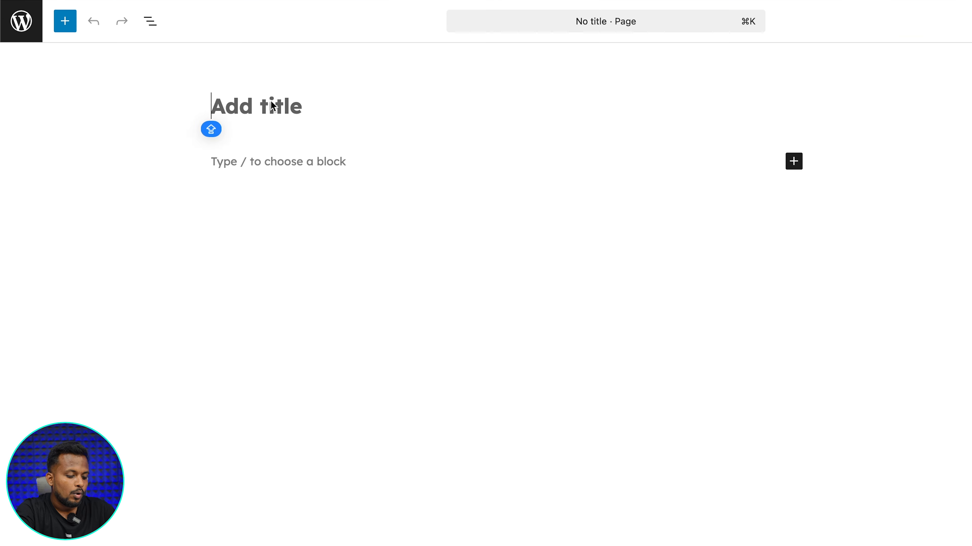
{"action": "type", "text": "Blog"}
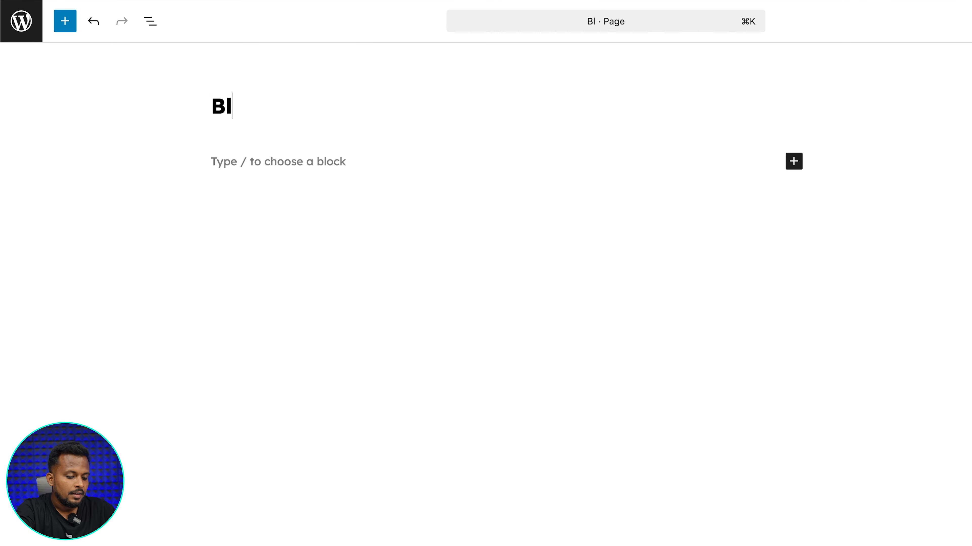
{"action": "left_click", "coordinate": [930, 44]}
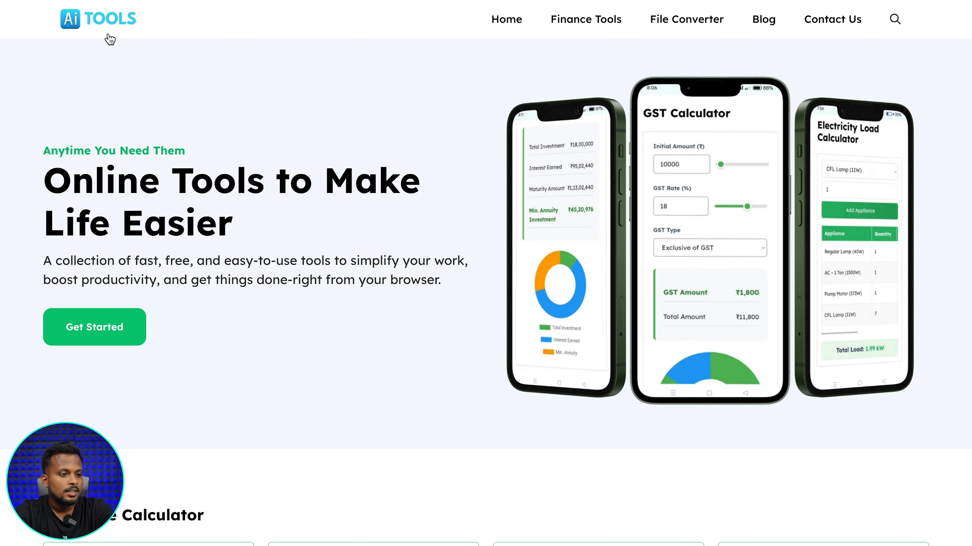
- View the Finance Tools and File Converter pages of the demo AI Tools site
{"action": "left_click", "coordinate": [603, 28]}
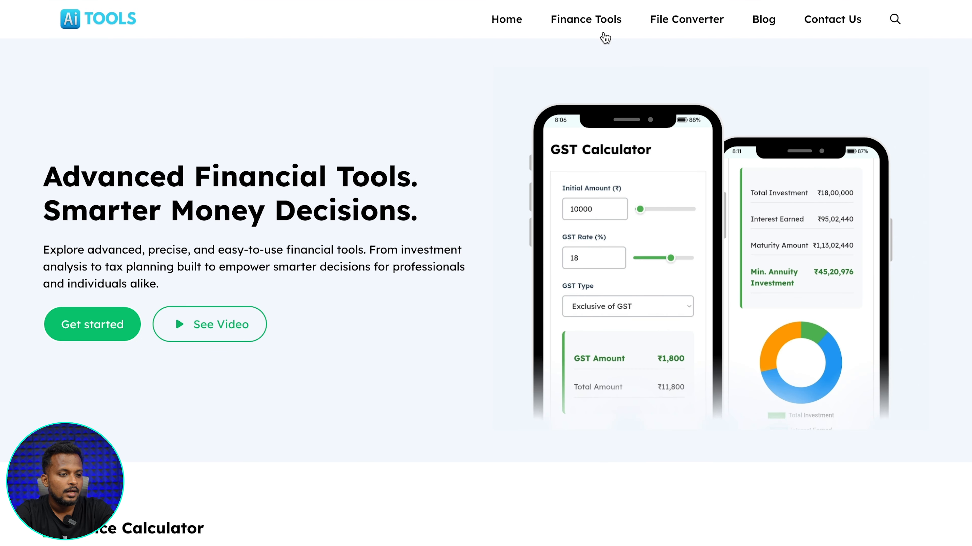
{"action": "left_click", "coordinate": [658, 23]}
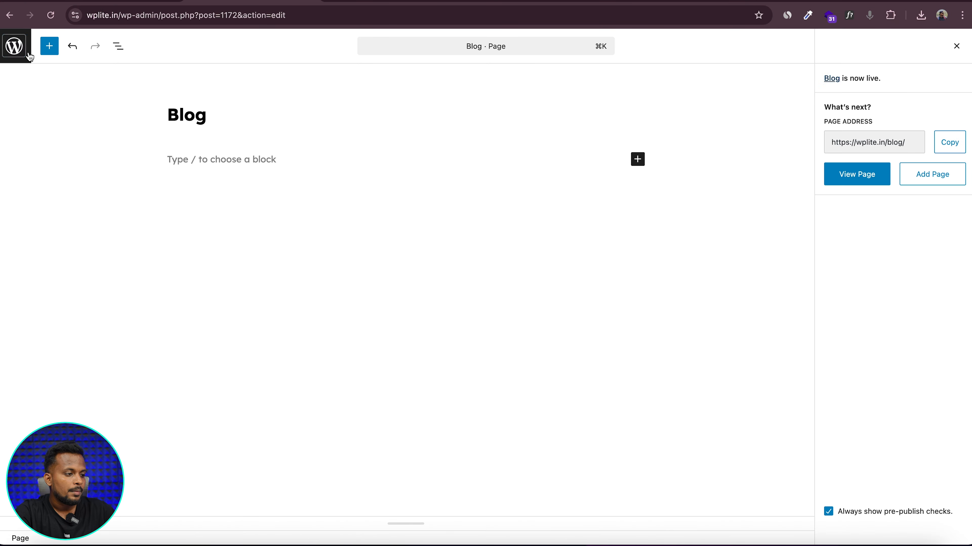
- Create and publish a blank page titled Finance Calculator
{"action": "left_click", "coordinate": [14, 46]}
{"action": "left_click", "coordinate": [163, 66]}
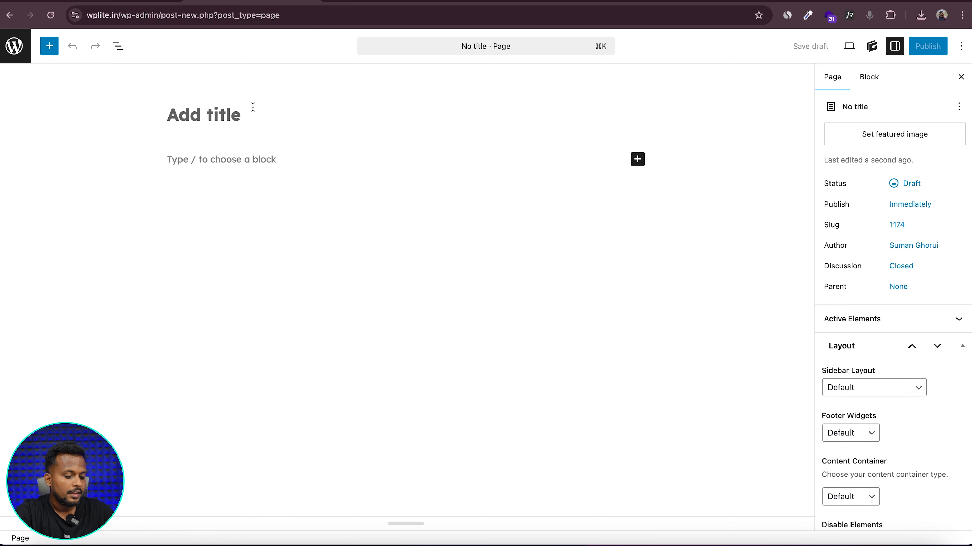
{"action": "type", "text": "Finance Calculator"}
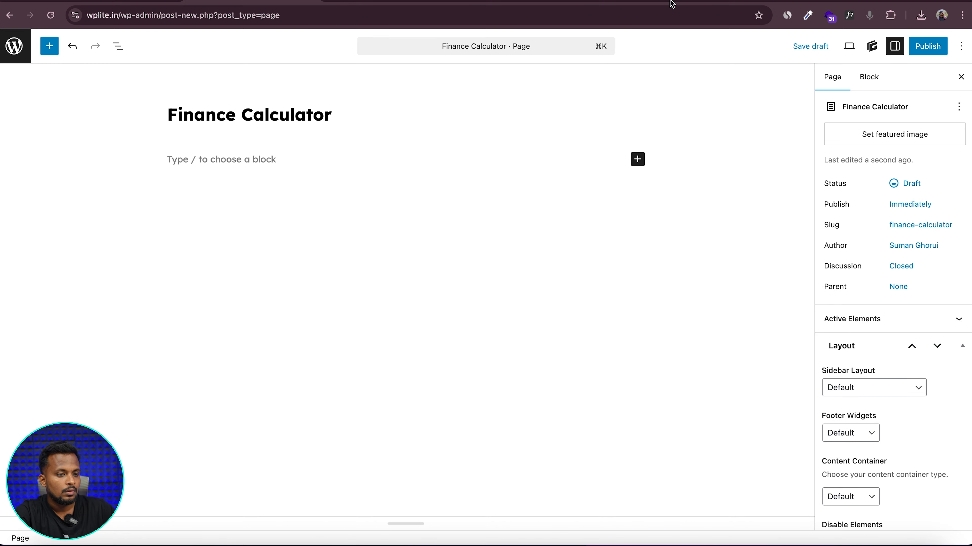
{"action": "left_click", "coordinate": [927, 46]}
{"action": "left_click", "coordinate": [927, 46]}
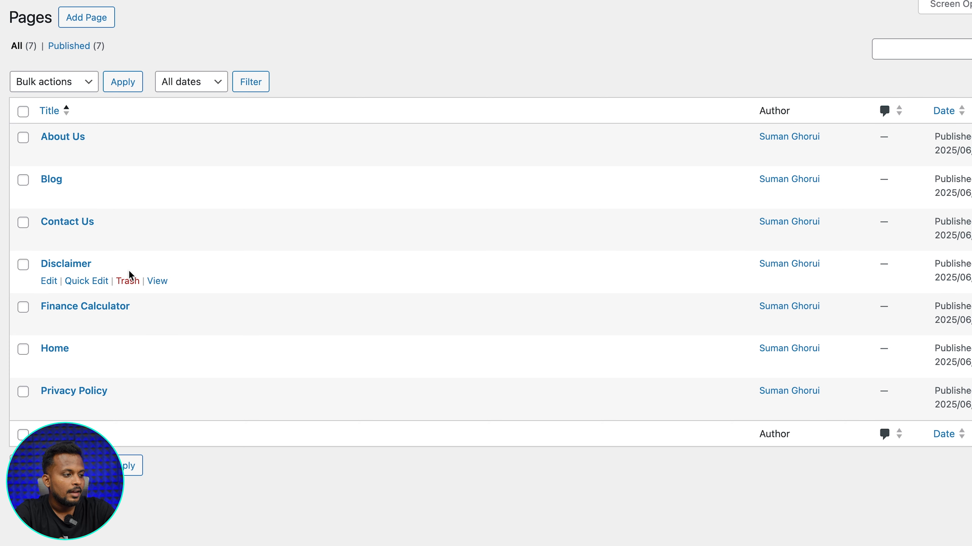
- Create a navigation menu named Primary Menu, assigned to the Primary Menu and Off Canvas Menu display locations
{"action": "mouse_move", "coordinate": [75, 178]}
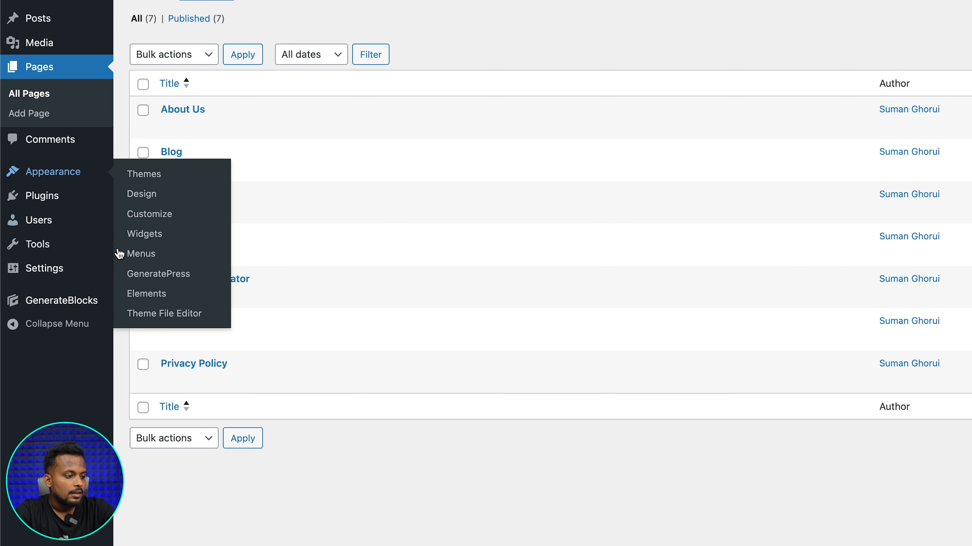
{"action": "left_click", "coordinate": [140, 257]}
{"action": "left_click", "coordinate": [480, 152]}
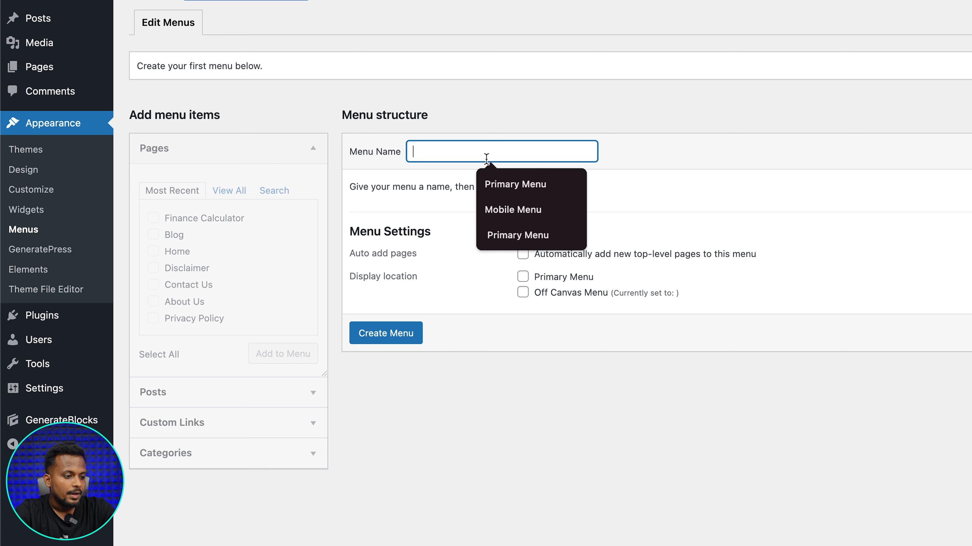
{"action": "left_click", "coordinate": [506, 184]}
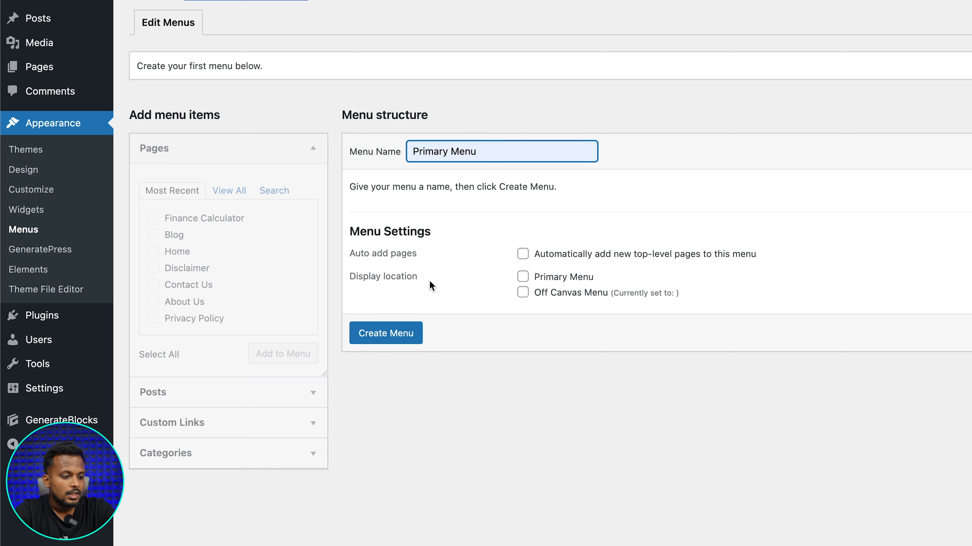
{"action": "left_click", "coordinate": [525, 281]}
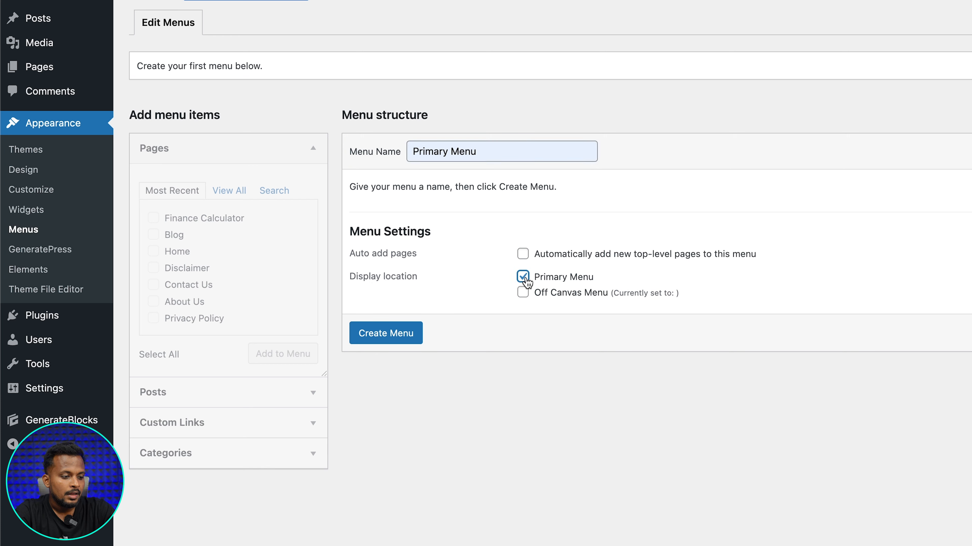
{"action": "left_click", "coordinate": [523, 293]}
{"action": "left_click", "coordinate": [381, 342]}
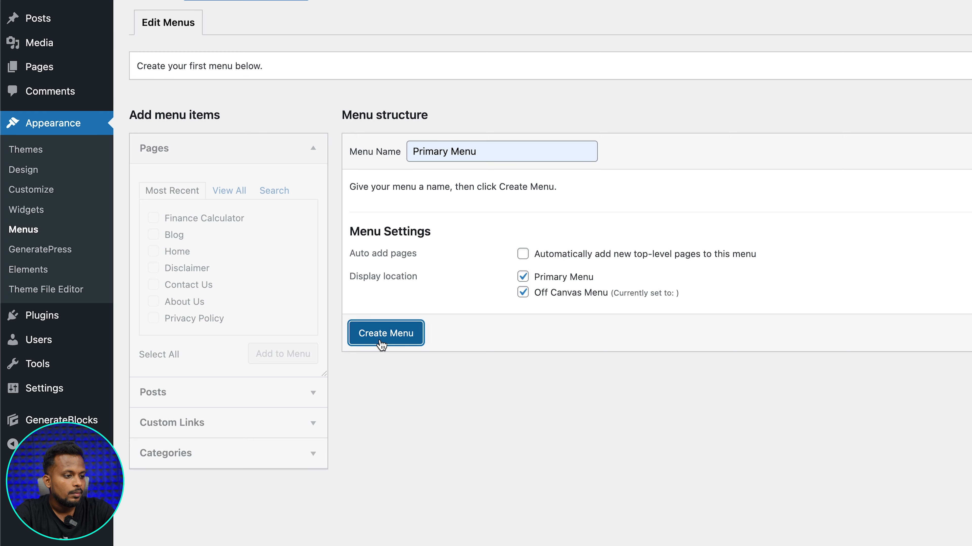
- Add the Home, Finance Calculator, Blog and Contact Us pages to the primary menu and save it
{"action": "left_click", "coordinate": [169, 235]}
{"action": "left_click", "coordinate": [153, 285]}
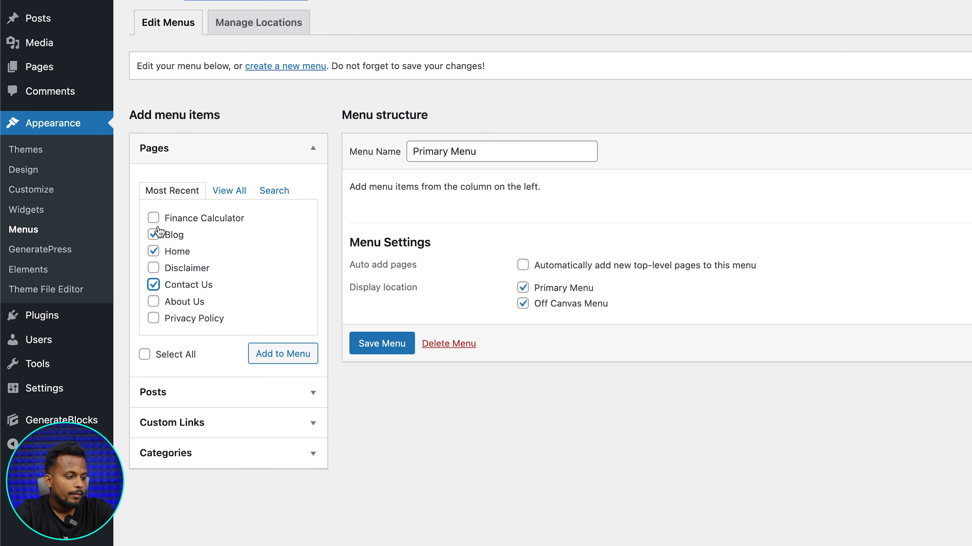
{"action": "left_click", "coordinate": [153, 218]}
{"action": "left_click", "coordinate": [284, 354]}
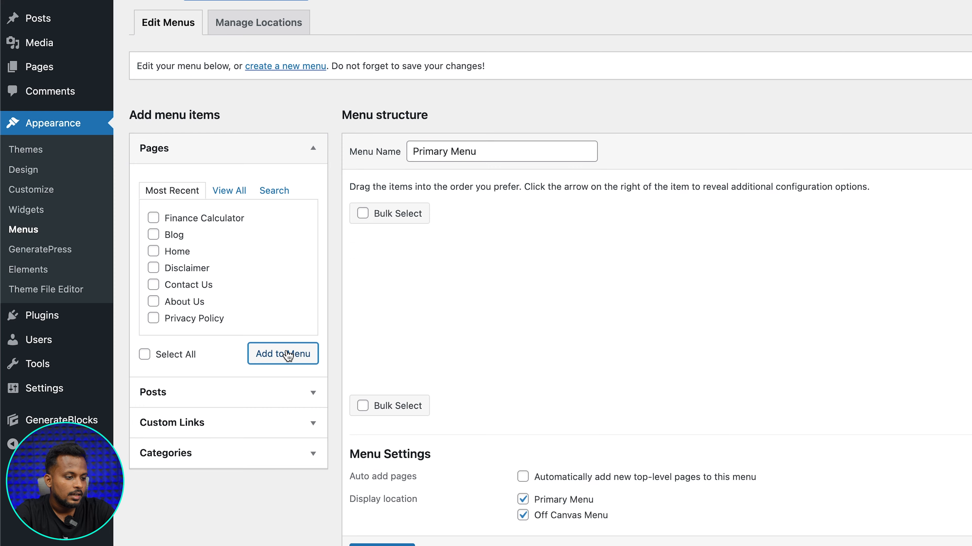
{"action": "scroll", "coordinate": [498, 425], "scroll_direction": "down", "scroll_amount": 1}
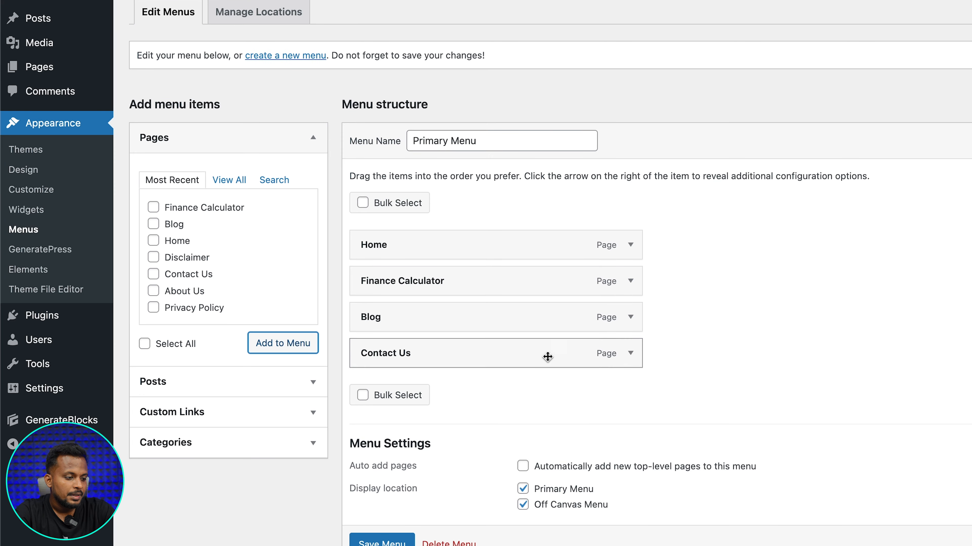
{"action": "scroll", "coordinate": [512, 393], "scroll_direction": "down", "scroll_amount": 3}
{"action": "left_click", "coordinate": [384, 502]}
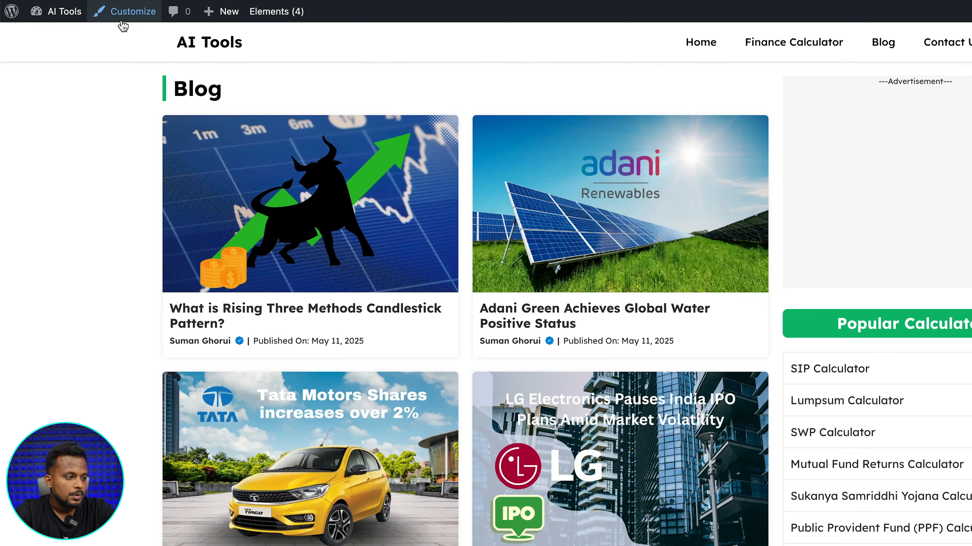
- In the site identity settings, hide the site title and set logo.png from the media library as the logo
{"action": "left_click", "coordinate": [122, 26]}
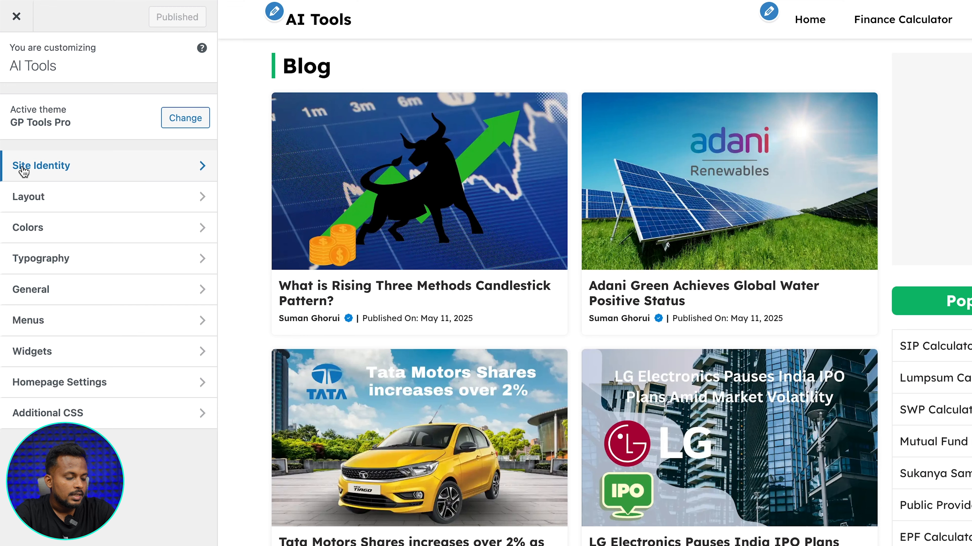
{"action": "left_click", "coordinate": [75, 166]}
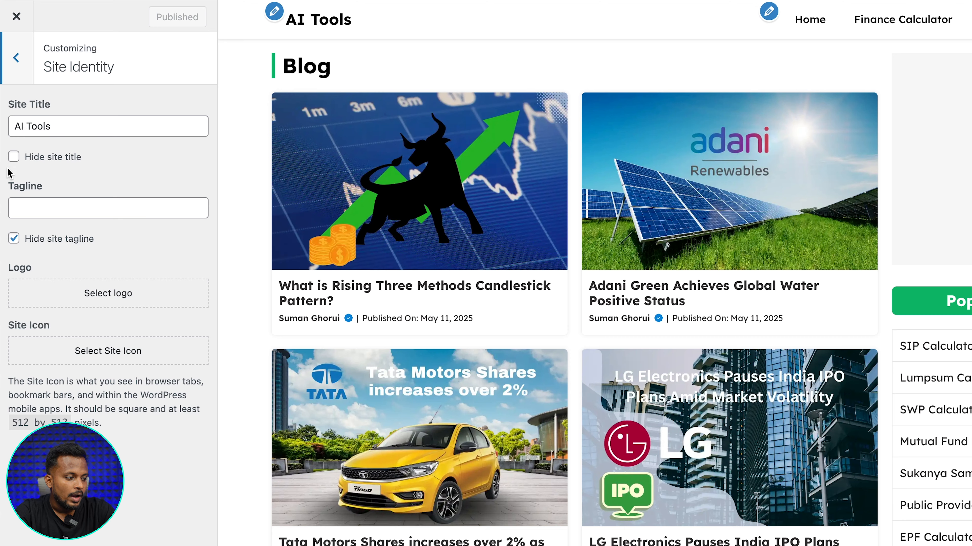
{"action": "left_click", "coordinate": [13, 157]}
{"action": "left_click", "coordinate": [121, 294]}
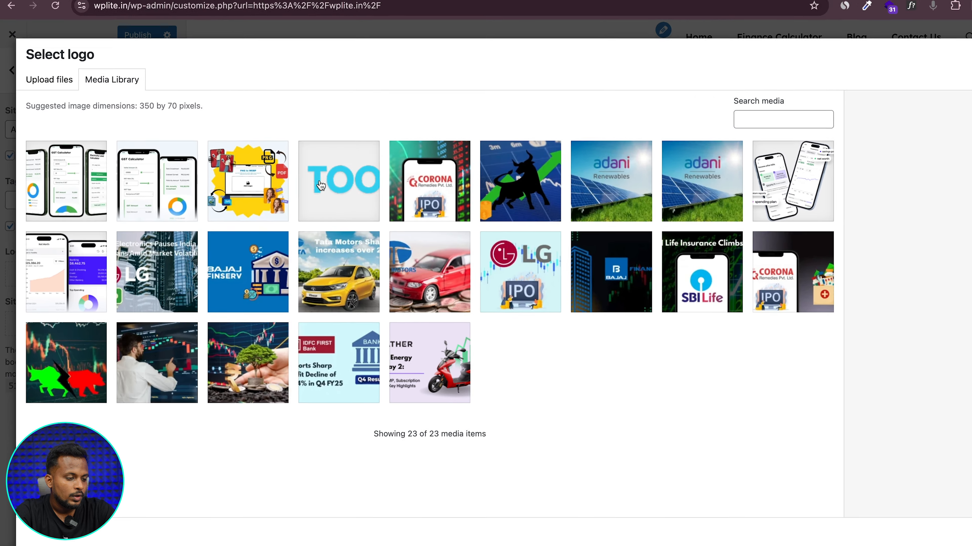
{"action": "left_click", "coordinate": [321, 186]}
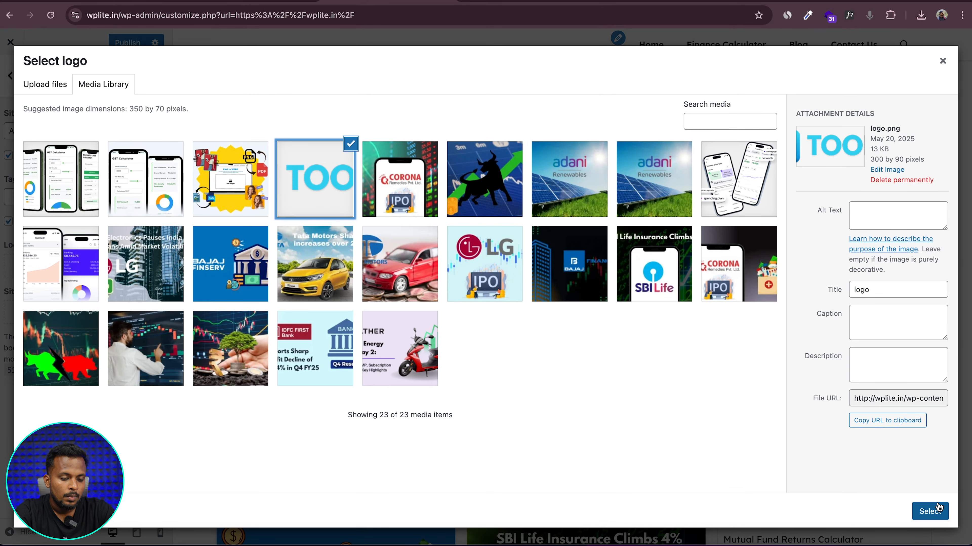
{"action": "left_click", "coordinate": [930, 511]}
{"action": "left_click", "coordinate": [855, 511]}
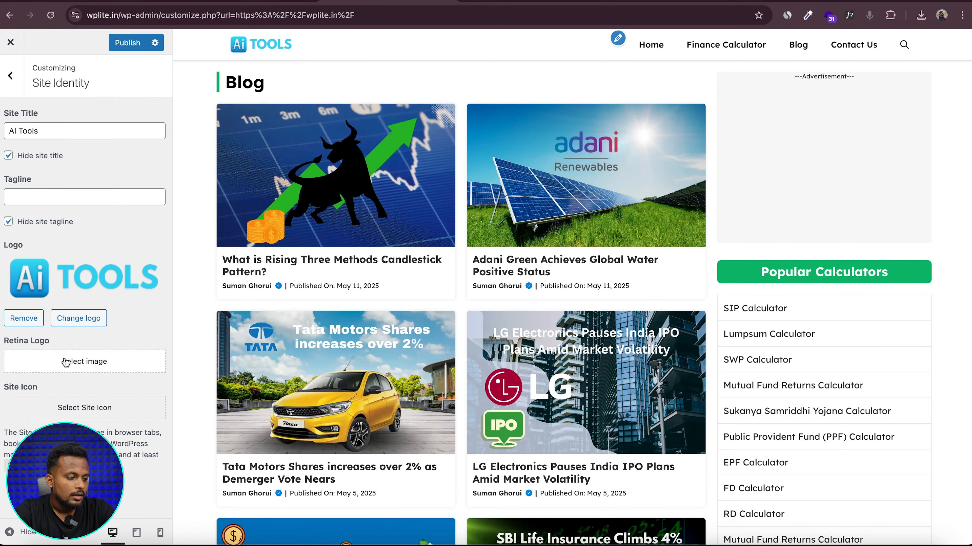
- Set logo.png from the media library as the retina logo, checking the image's pixel dimensions
{"action": "left_click", "coordinate": [82, 362]}
{"action": "left_click", "coordinate": [311, 189]}
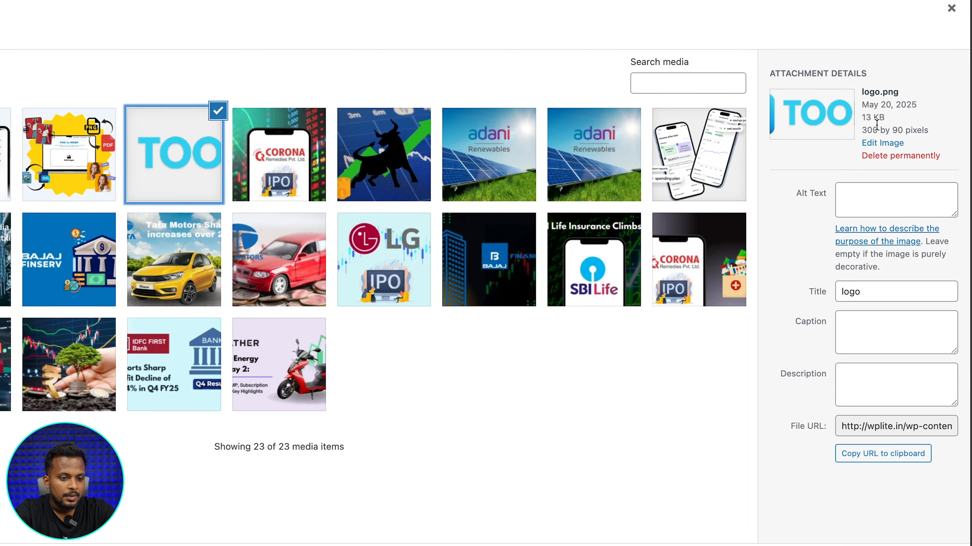
{"action": "left_click_drag", "start_coordinate": [864, 130], "coordinate": [934, 132]}
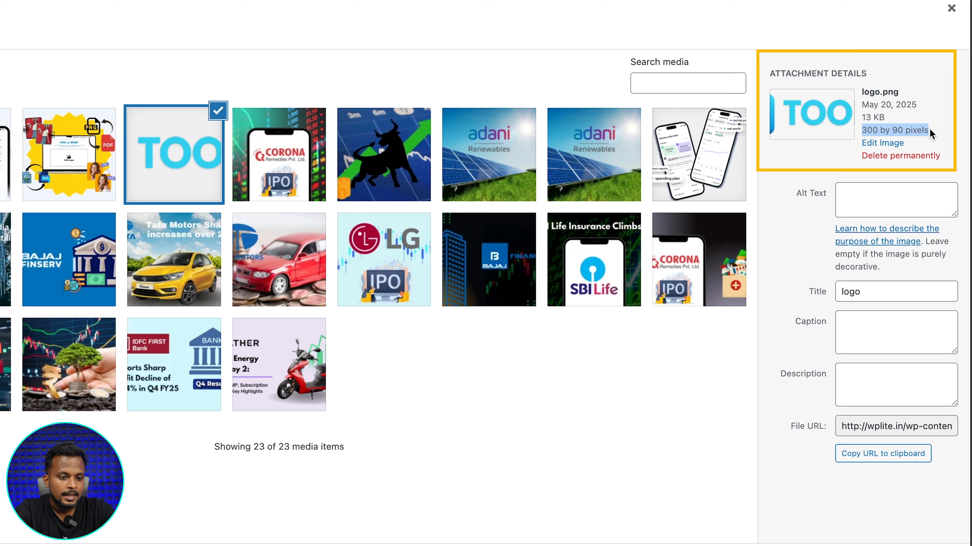
{"action": "left_click", "coordinate": [908, 132]}
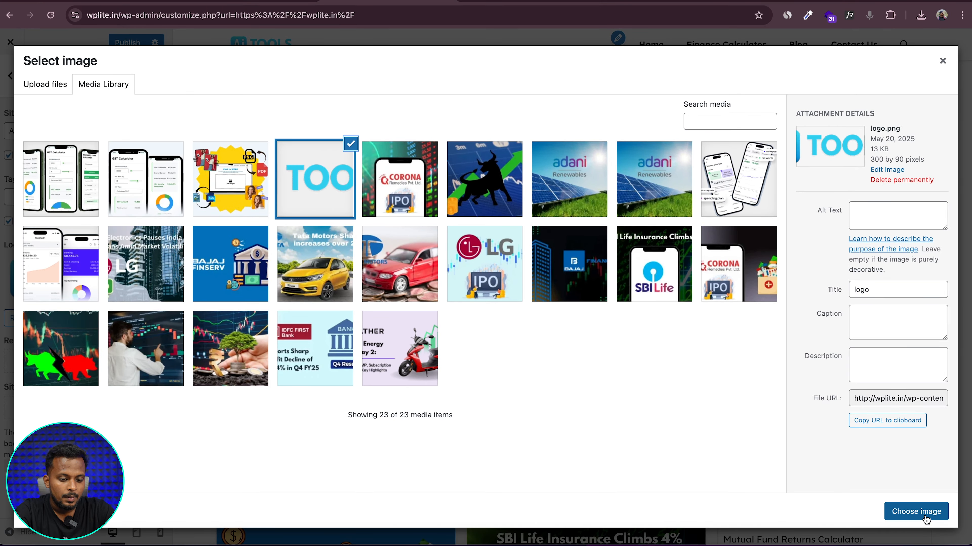
{"action": "left_click", "coordinate": [915, 512]}
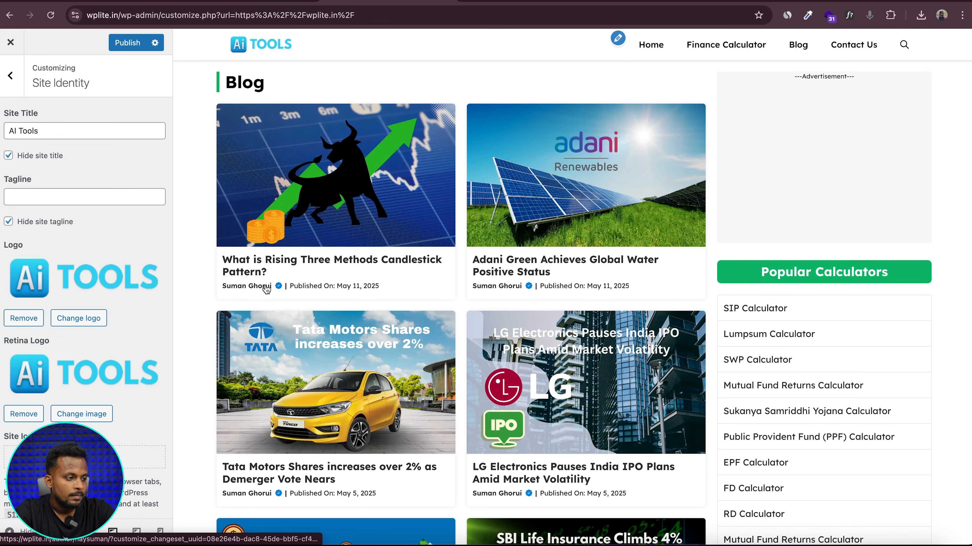
- Publish the site identity changes and inspect the off-canvas menu in the live site's mobile view
{"action": "left_click", "coordinate": [138, 42]}
{"action": "left_click", "coordinate": [11, 42]}
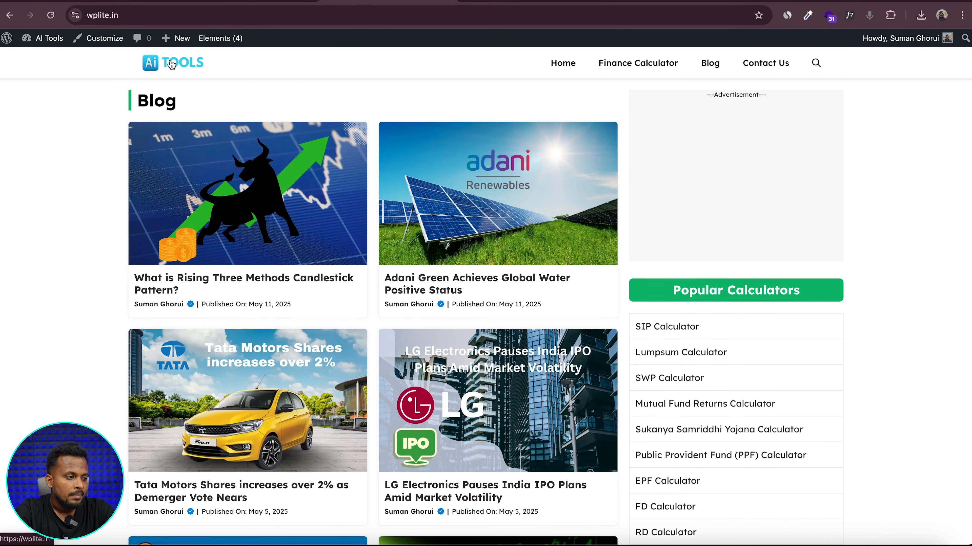
{"action": "key", "text": "super+alt+i"}
{"action": "left_click", "coordinate": [488, 103]}
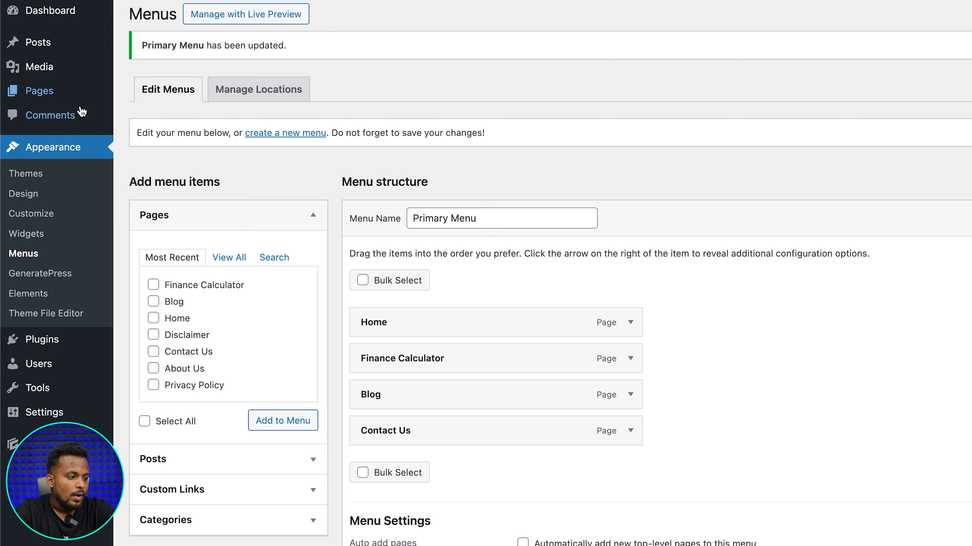
- Find the Mobile Menu Logo element among the GeneratePress elements and open it for editing
{"action": "left_click", "coordinate": [39, 294]}
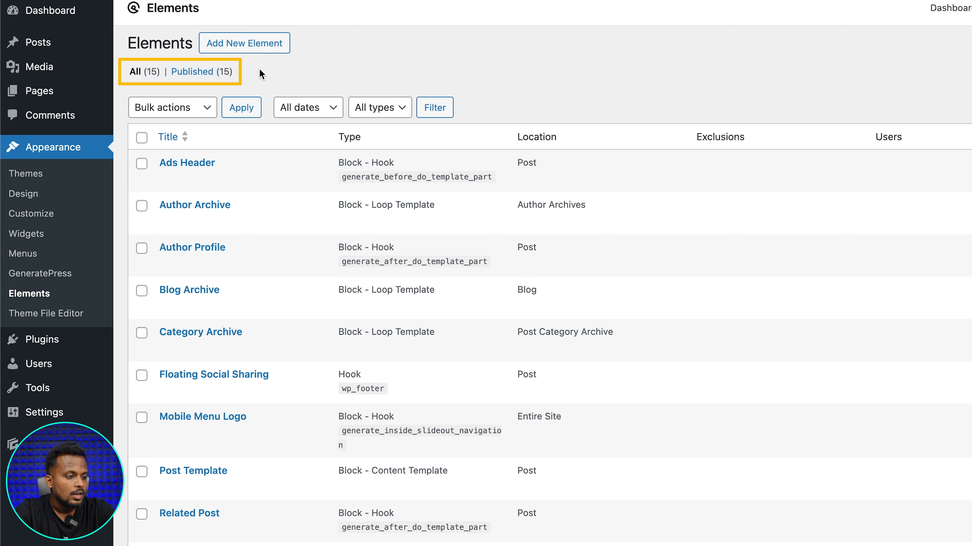
{"action": "scroll", "coordinate": [335, 291], "scroll_direction": "down", "scroll_amount": 3}
{"action": "scroll", "coordinate": [334, 313], "scroll_direction": "down", "scroll_amount": 4}
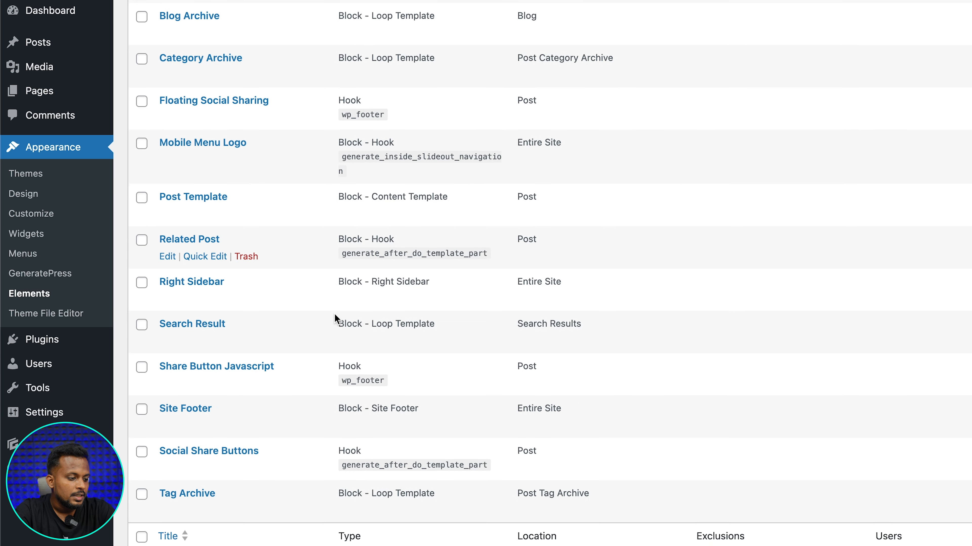
{"action": "scroll", "coordinate": [201, 193], "scroll_direction": "up", "scroll_amount": 1}
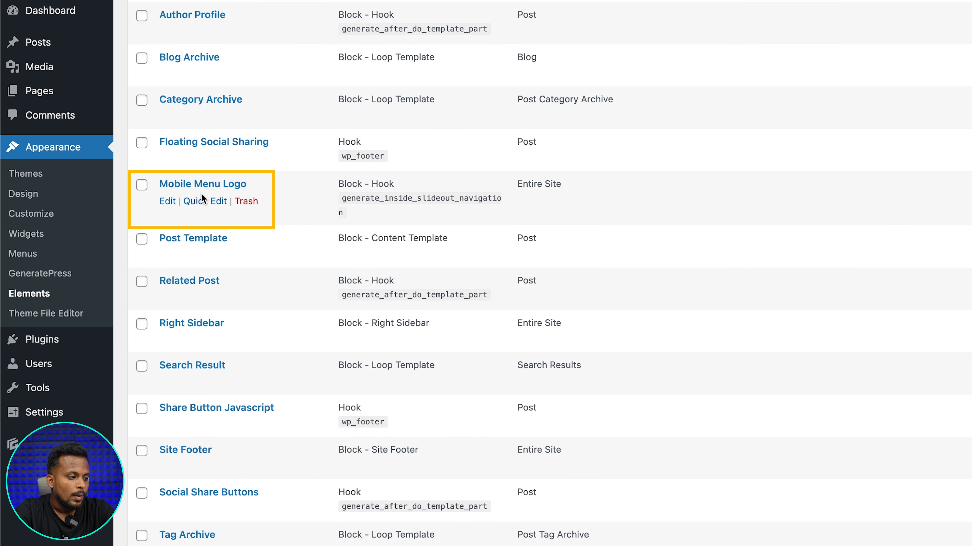
{"action": "left_click", "coordinate": [165, 202]}
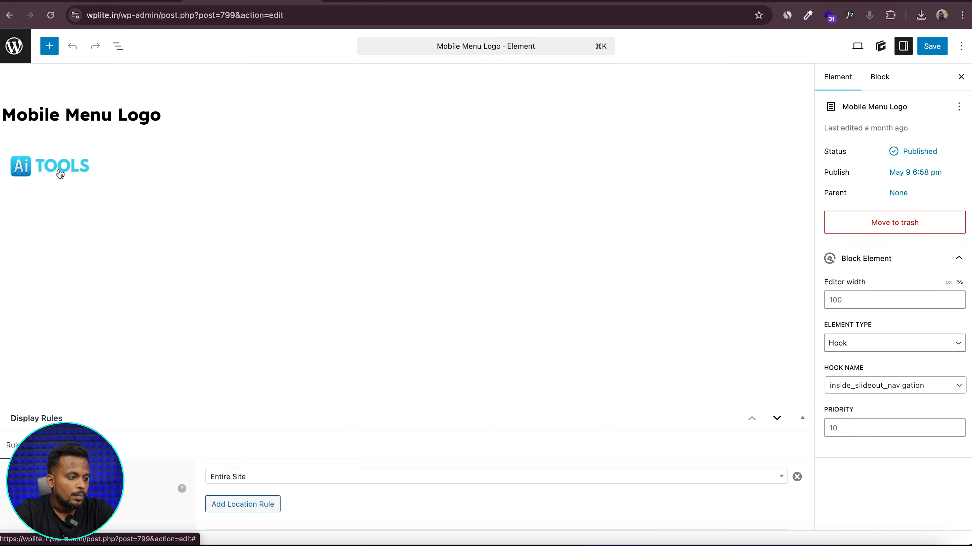
- Replace the Mobile Menu Logo element's image with logo.png from the media library and save the element
{"action": "left_click", "coordinate": [58, 170]}
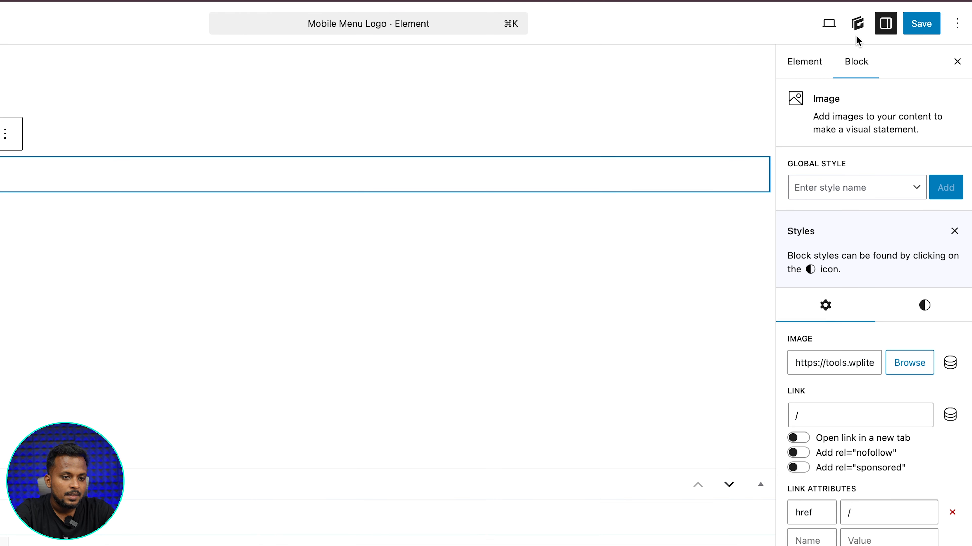
{"action": "left_click", "coordinate": [884, 25]}
{"action": "left_click", "coordinate": [884, 24]}
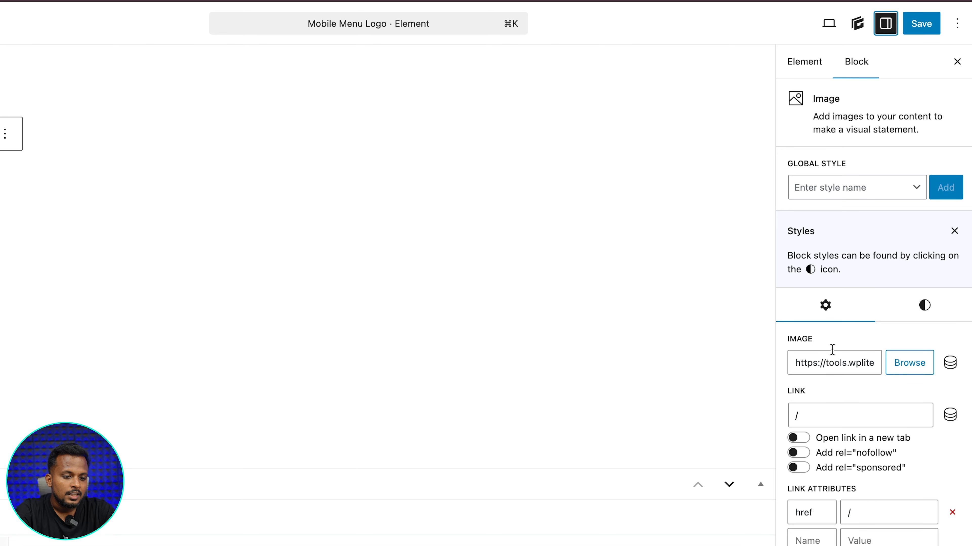
{"action": "left_click", "coordinate": [904, 367]}
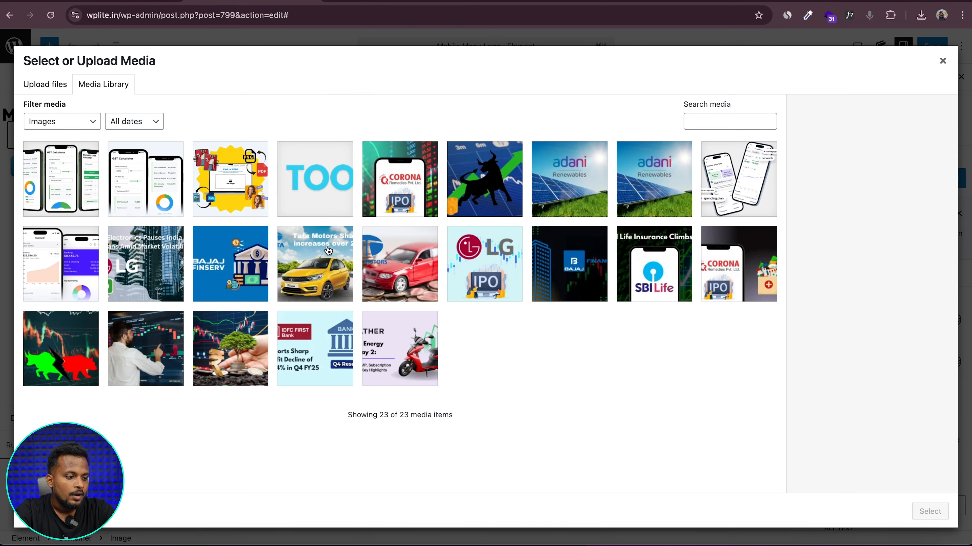
{"action": "left_click", "coordinate": [326, 200]}
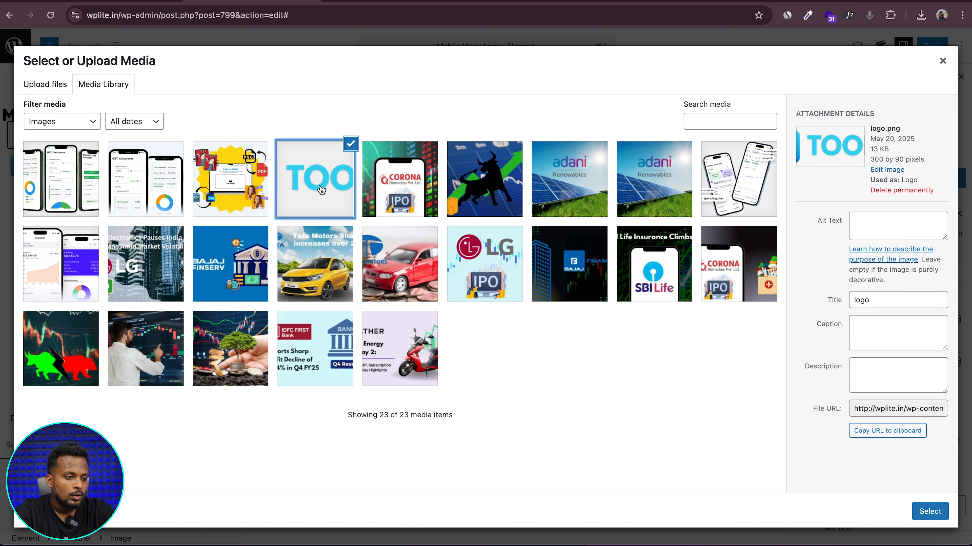
{"action": "left_click", "coordinate": [928, 515]}
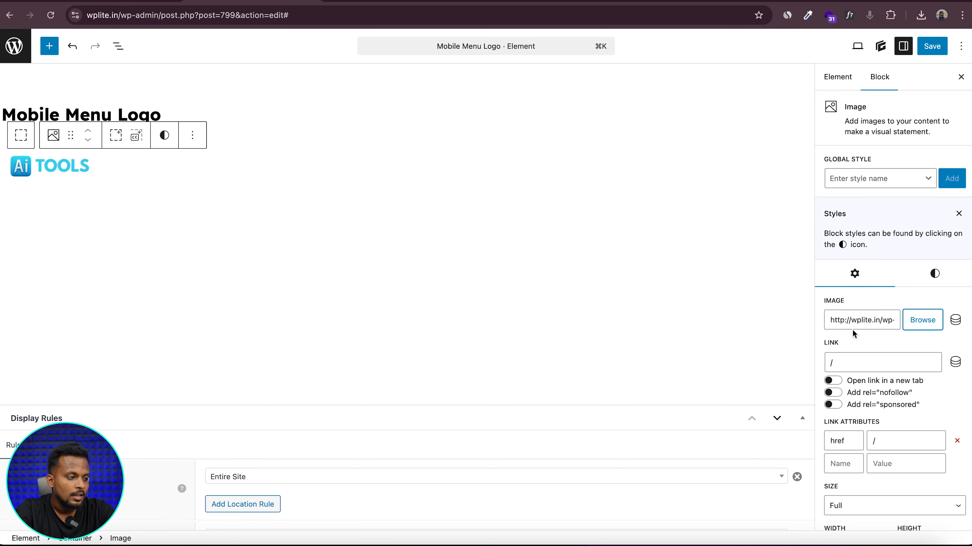
{"action": "key", "text": "super+s"}
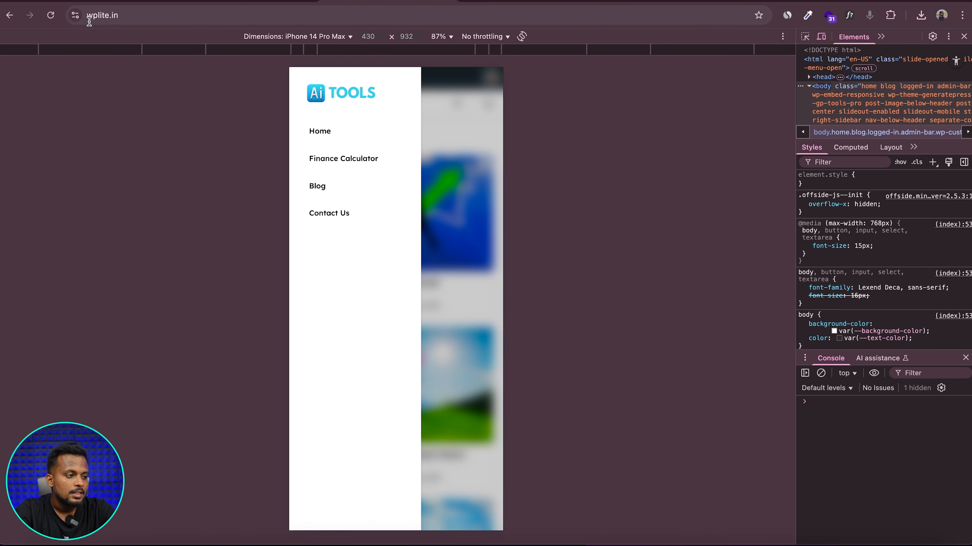
- Reload the live site in mobile view and check the logo in the off-canvas menu
{"action": "left_click", "coordinate": [50, 15]}
{"action": "left_click", "coordinate": [487, 109]}
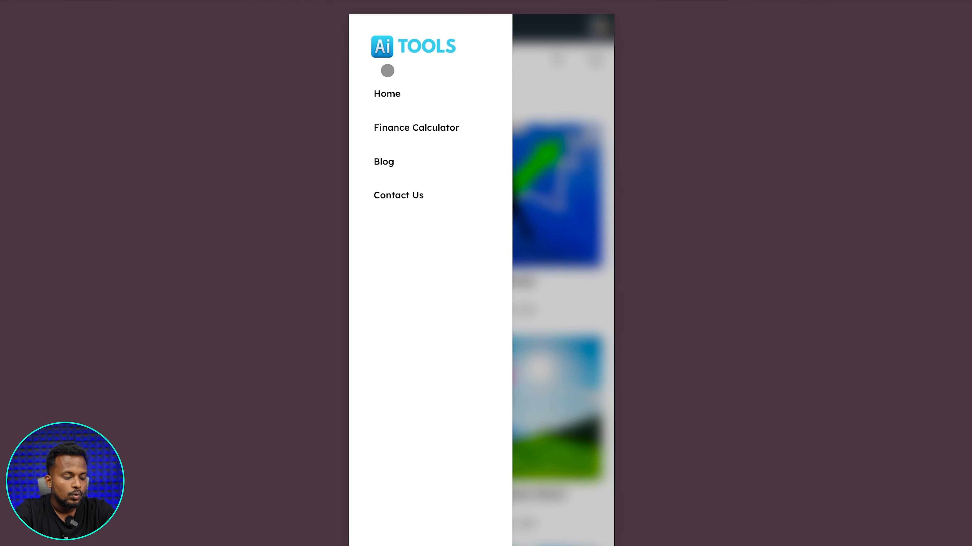
{"action": "left_click", "coordinate": [555, 118]}
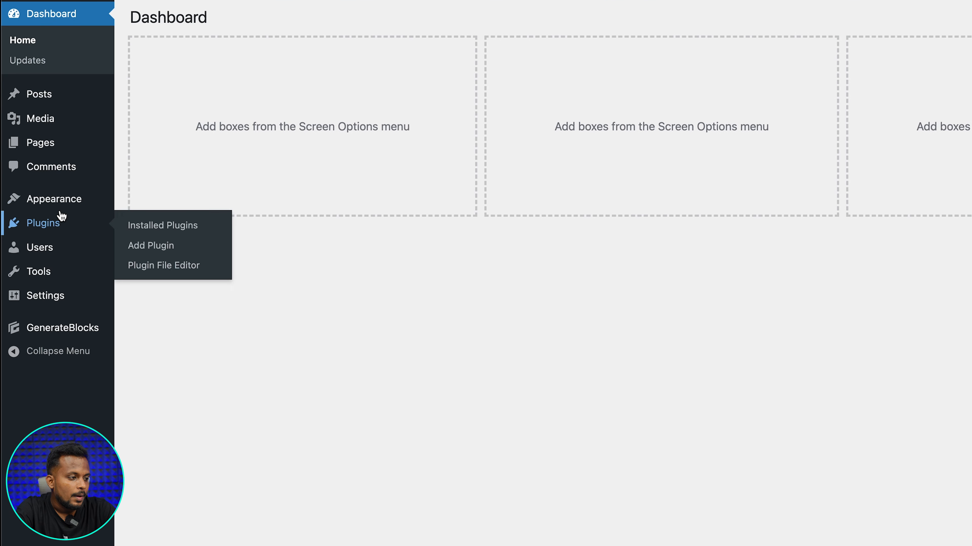
- Open the Home page for editing from the list of all pages
{"action": "mouse_move", "coordinate": [50, 151]}
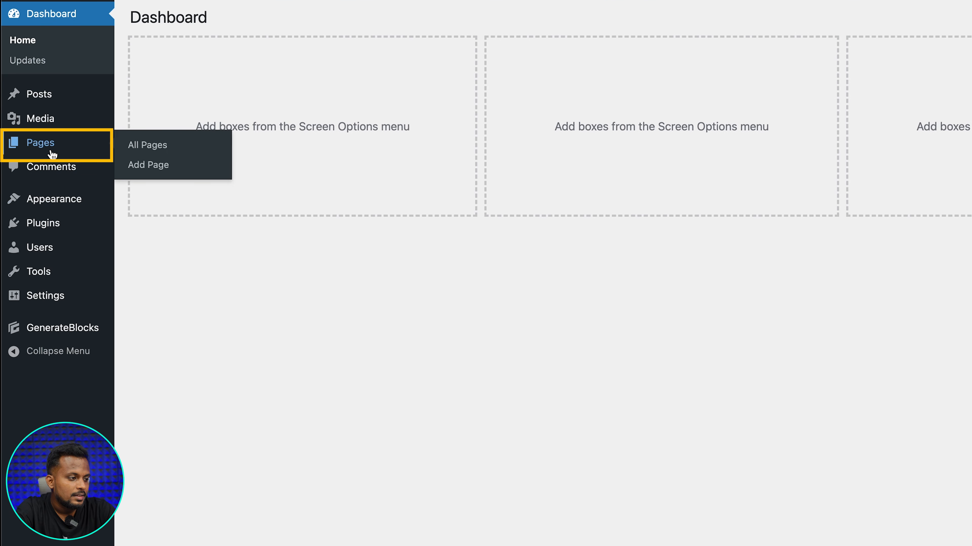
{"action": "left_click", "coordinate": [148, 149]}
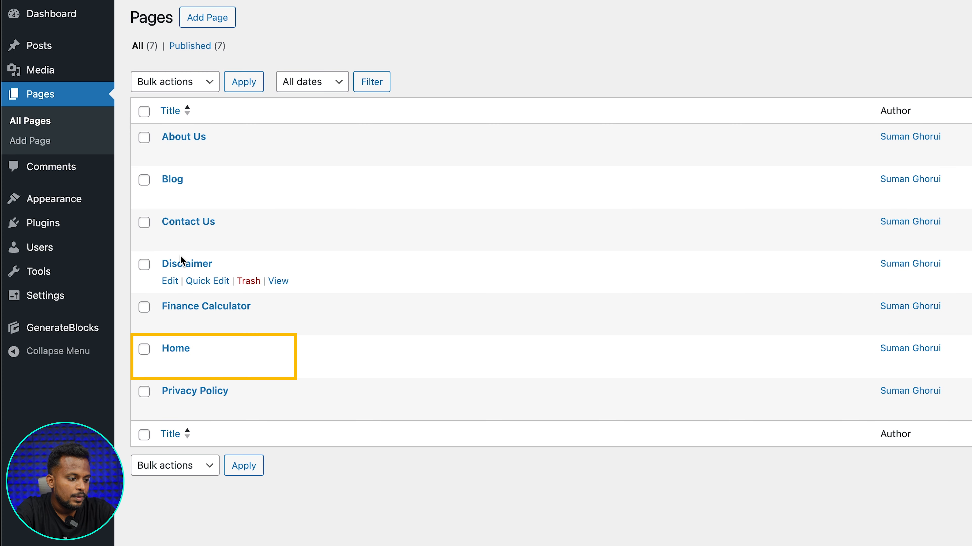
{"action": "left_click", "coordinate": [170, 366]}
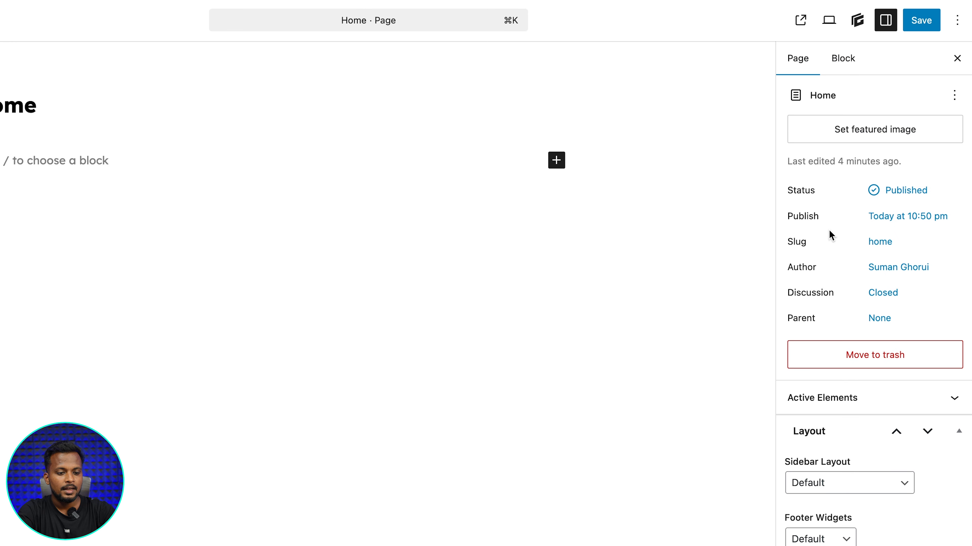
- Set the Home page's layout to No Sidebars with a Full Width content container, disable its content title, and save
{"action": "scroll", "coordinate": [828, 268], "scroll_direction": "down", "scroll_amount": 3}
{"action": "left_click", "coordinate": [809, 409]}
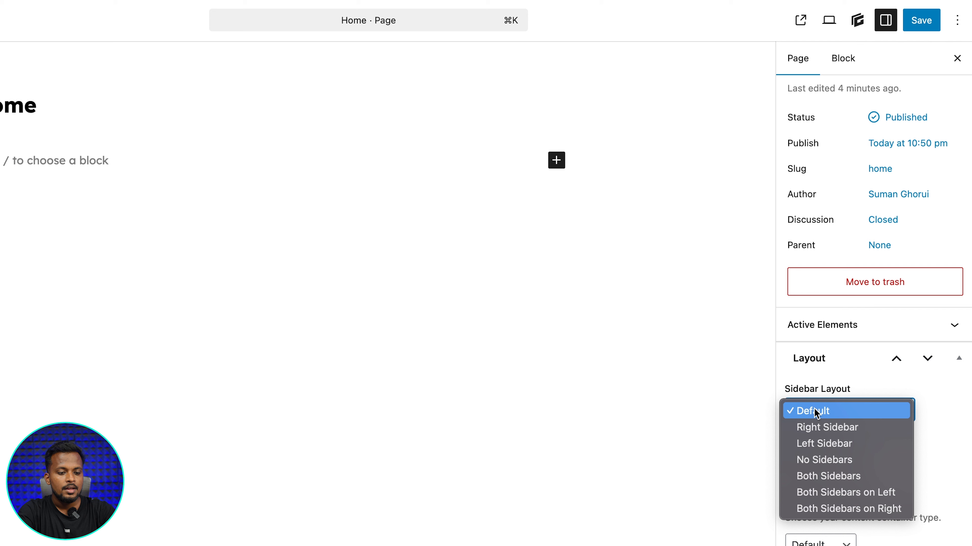
{"action": "left_click", "coordinate": [815, 460]}
{"action": "left_click", "coordinate": [820, 543]}
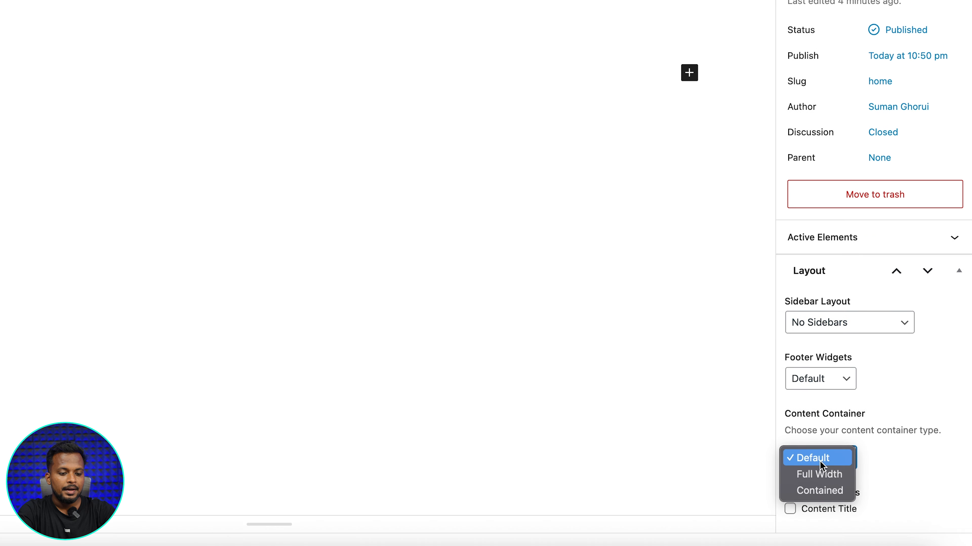
{"action": "left_click", "coordinate": [819, 475]}
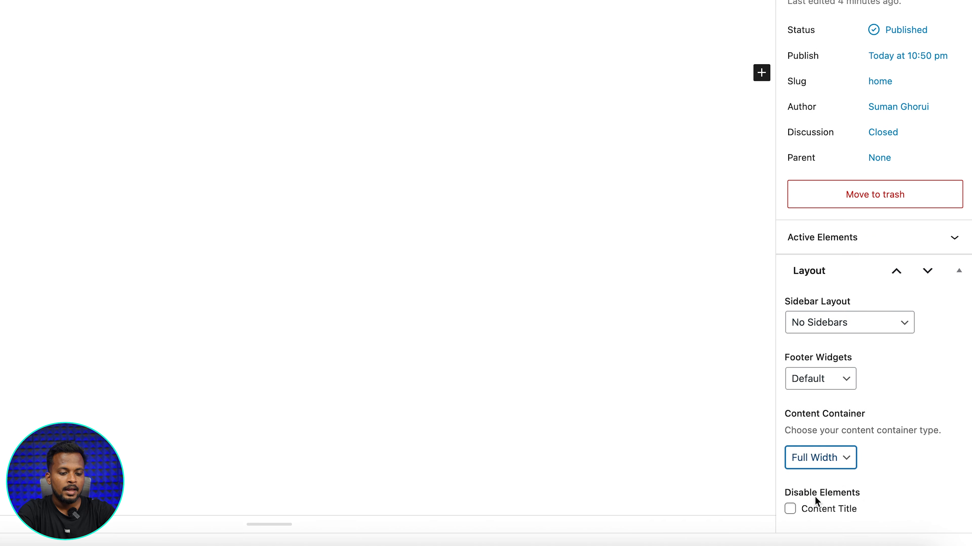
{"action": "left_click", "coordinate": [790, 509]}
{"action": "left_click", "coordinate": [933, 47]}
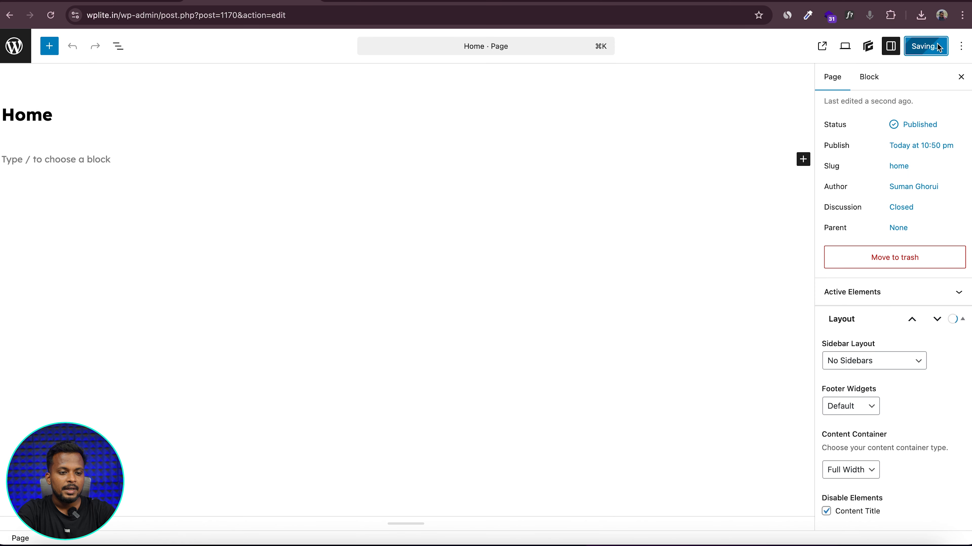
- Insert the Home Page pattern from My patterns into the empty Home page
{"action": "left_click", "coordinate": [803, 159]}
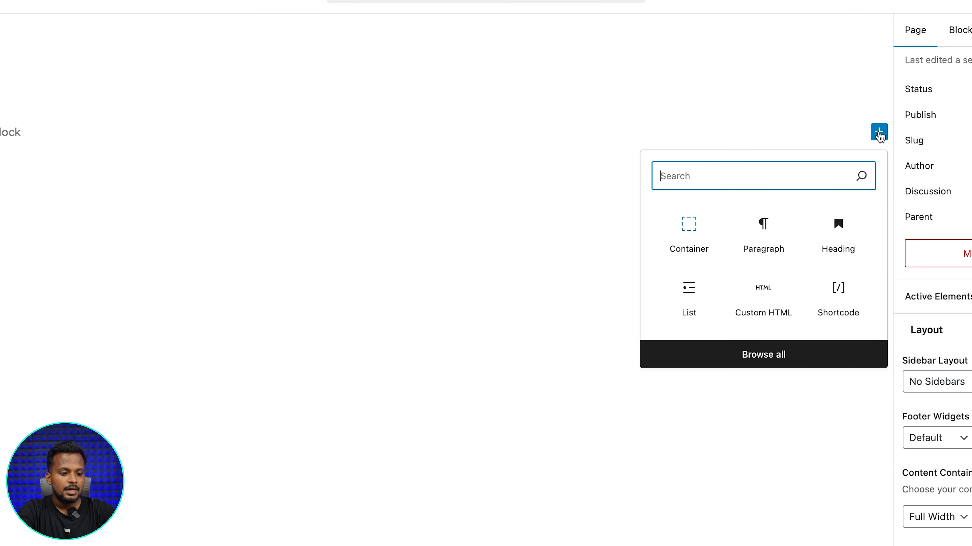
{"action": "left_click", "coordinate": [745, 352]}
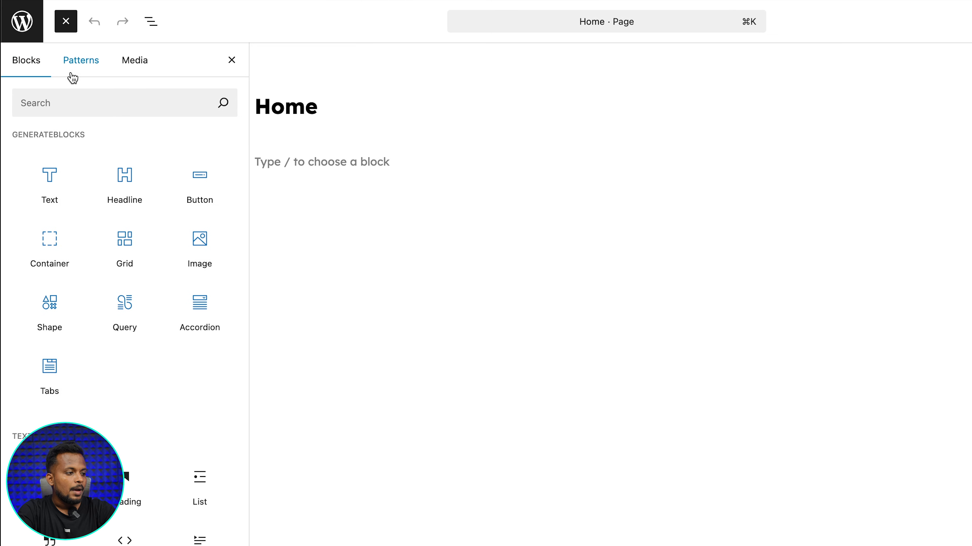
{"action": "left_click", "coordinate": [79, 62]}
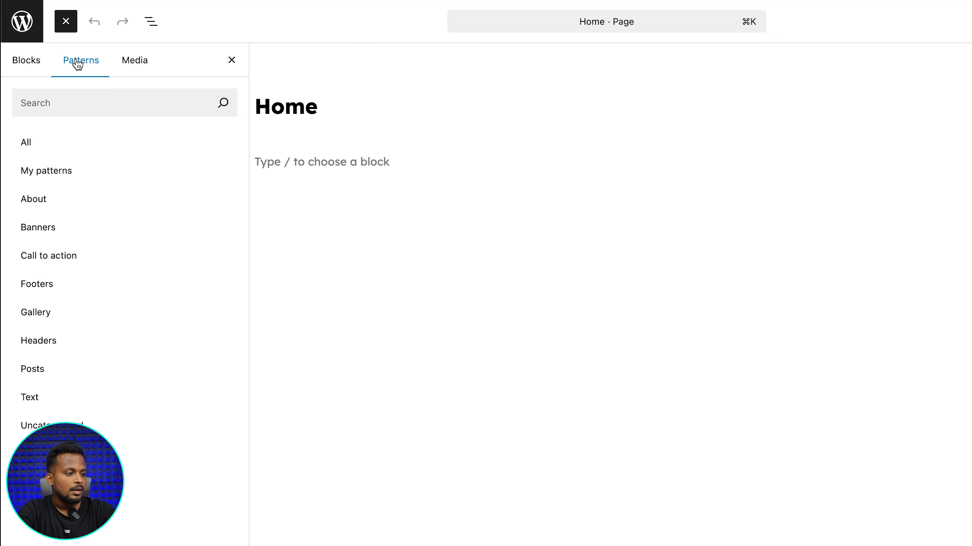
{"action": "left_click", "coordinate": [76, 180]}
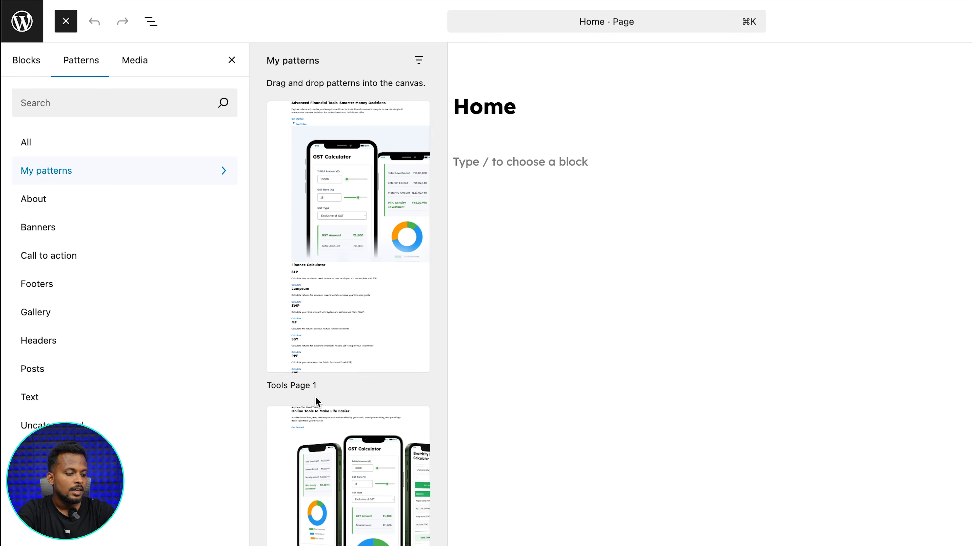
{"action": "scroll", "coordinate": [317, 340], "scroll_direction": "down", "scroll_amount": 3}
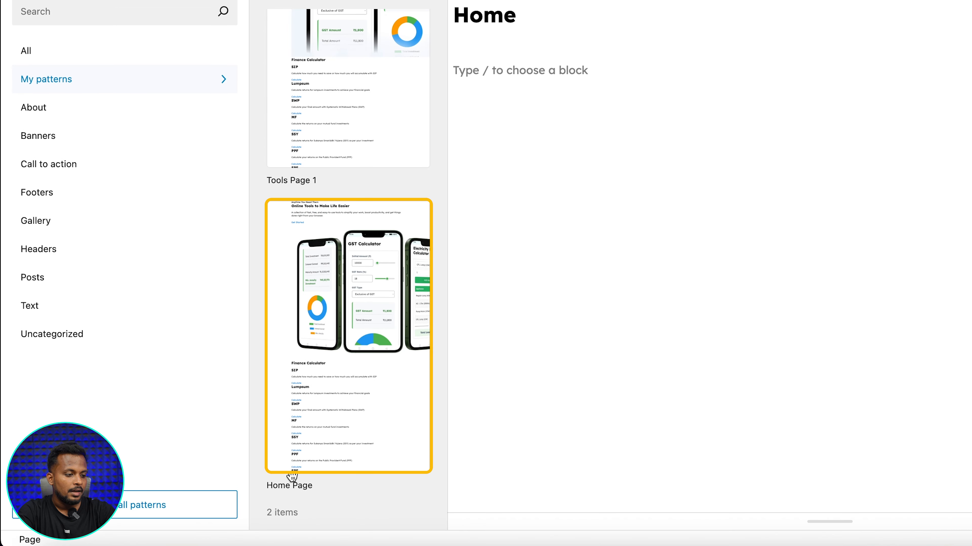
{"action": "left_click", "coordinate": [335, 378]}
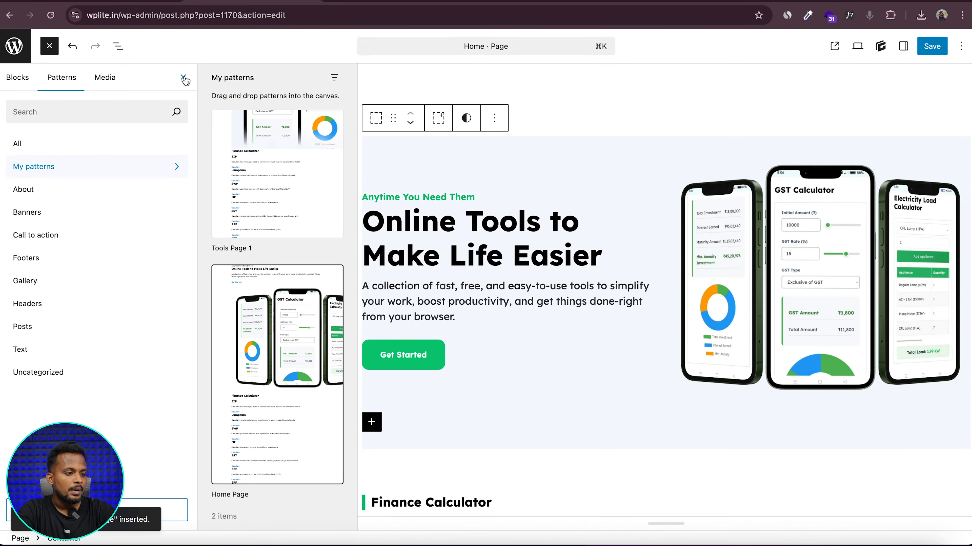
{"action": "left_click", "coordinate": [184, 77]}
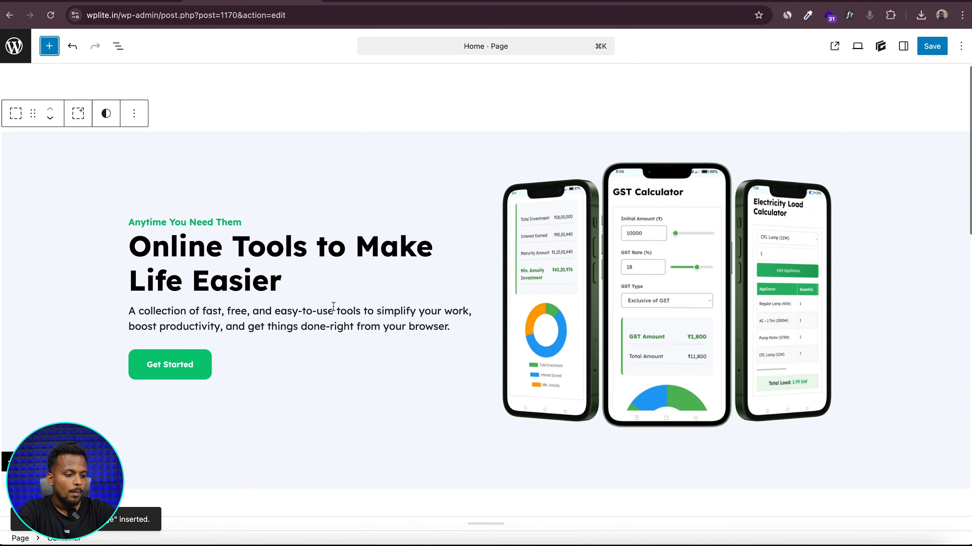
- Look over the inserted Home page layout, save the page and reload the live site
{"action": "scroll", "coordinate": [333, 307], "scroll_direction": "down", "scroll_amount": 5}
{"action": "scroll", "coordinate": [333, 306], "scroll_direction": "down", "scroll_amount": 10}
{"action": "scroll", "coordinate": [333, 306], "scroll_direction": "up", "scroll_amount": 15}
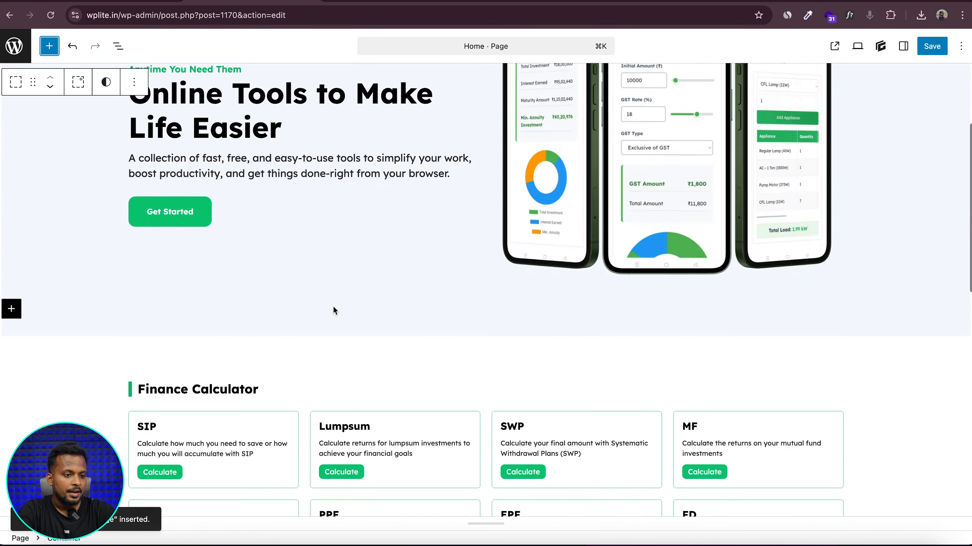
{"action": "left_click", "coordinate": [930, 46]}
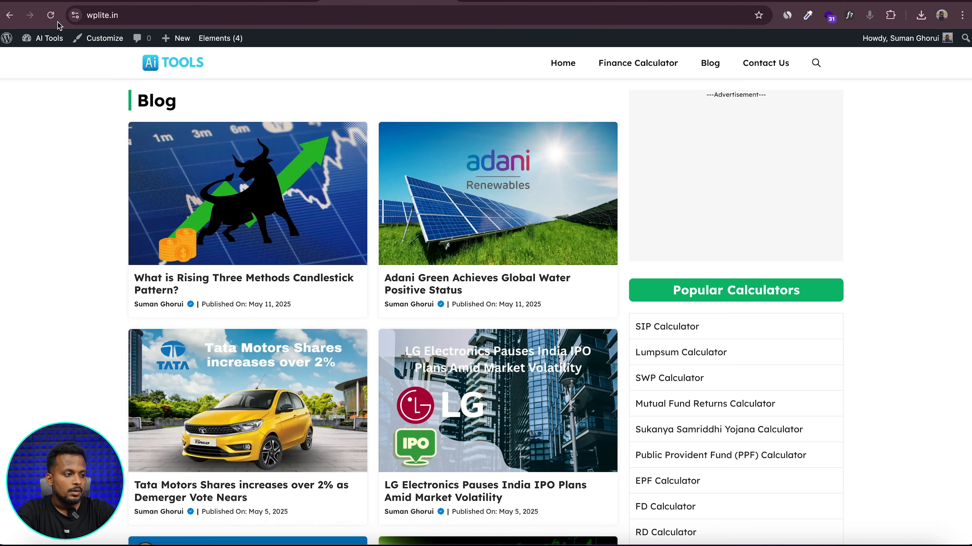
{"action": "left_click", "coordinate": [50, 17]}
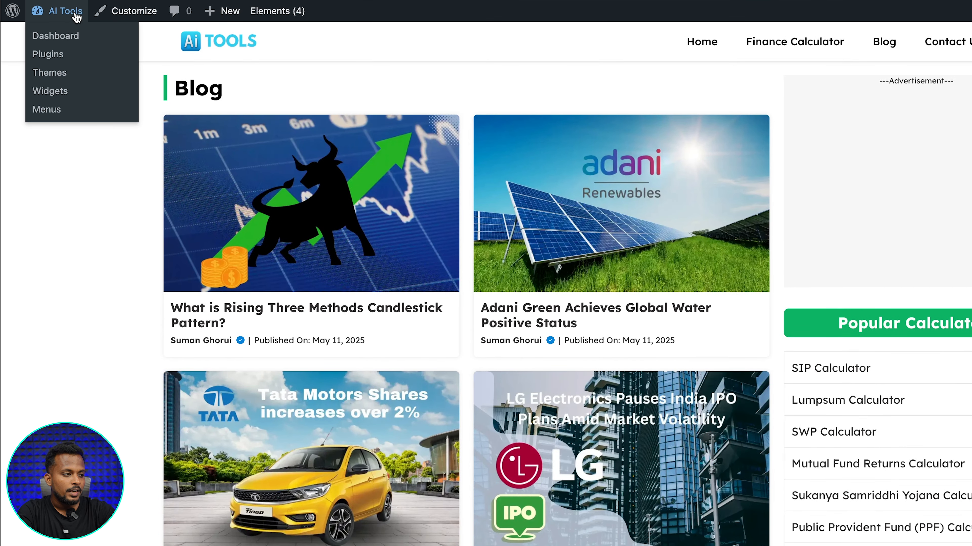
- In the Reading settings, set a static homepage with Home as homepage and Blog as posts page, and save
{"action": "left_click", "coordinate": [53, 32]}
{"action": "mouse_move", "coordinate": [68, 336]}
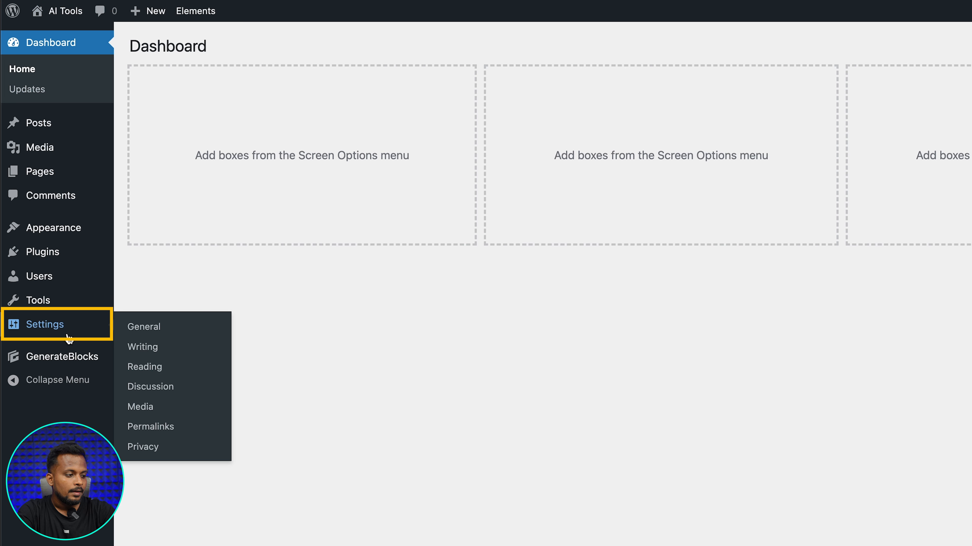
{"action": "left_click", "coordinate": [154, 367]}
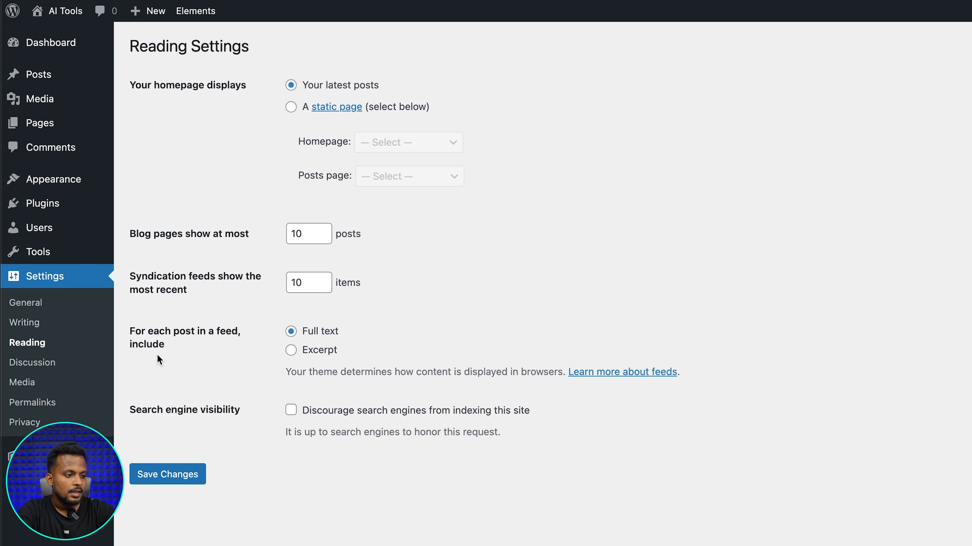
{"action": "left_click", "coordinate": [292, 108]}
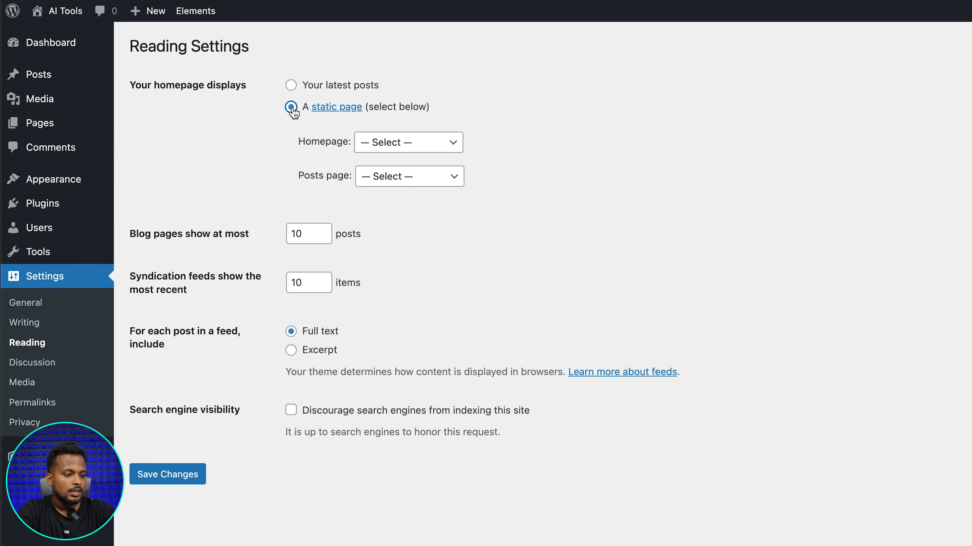
{"action": "left_click", "coordinate": [386, 149]}
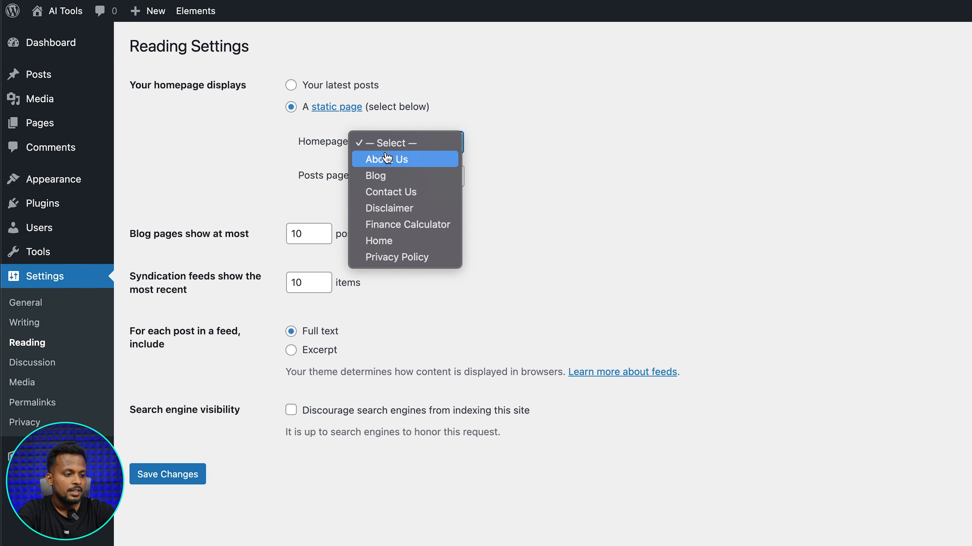
{"action": "left_click", "coordinate": [383, 241]}
{"action": "left_click", "coordinate": [394, 177]}
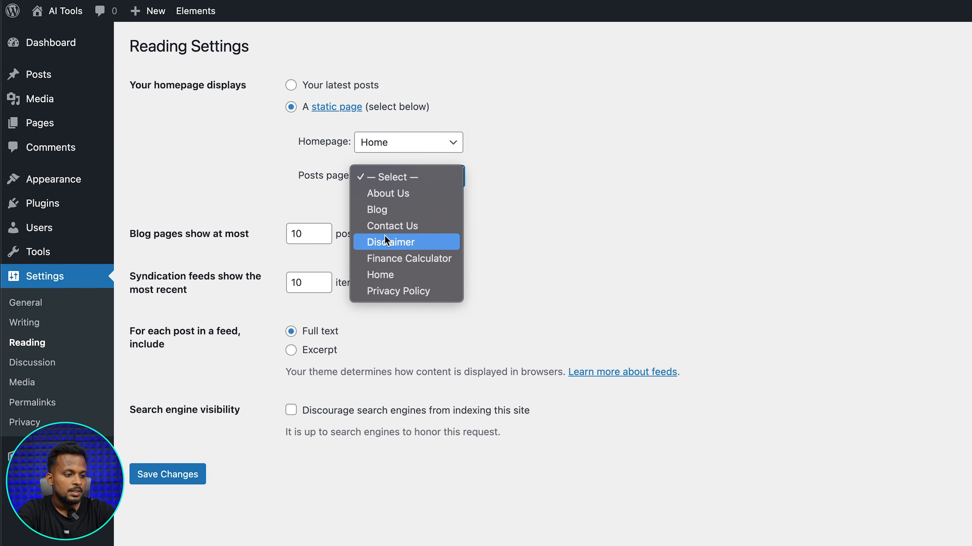
{"action": "left_click", "coordinate": [385, 210]}
{"action": "left_click", "coordinate": [189, 471]}
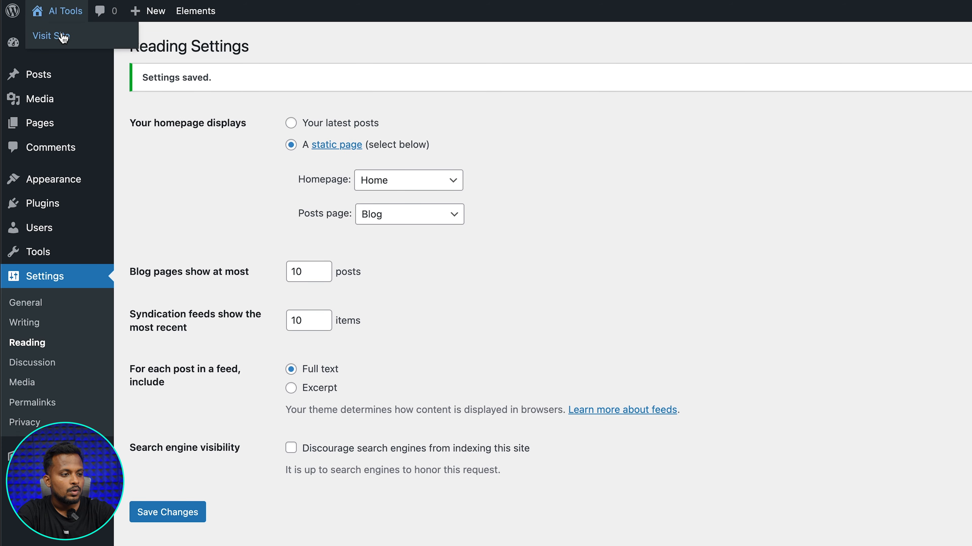
- Visit the live site and review the homepage from its hero text down to the footer
{"action": "left_click", "coordinate": [63, 37]}
{"action": "scroll", "coordinate": [248, 291], "scroll_direction": "down", "scroll_amount": 15}
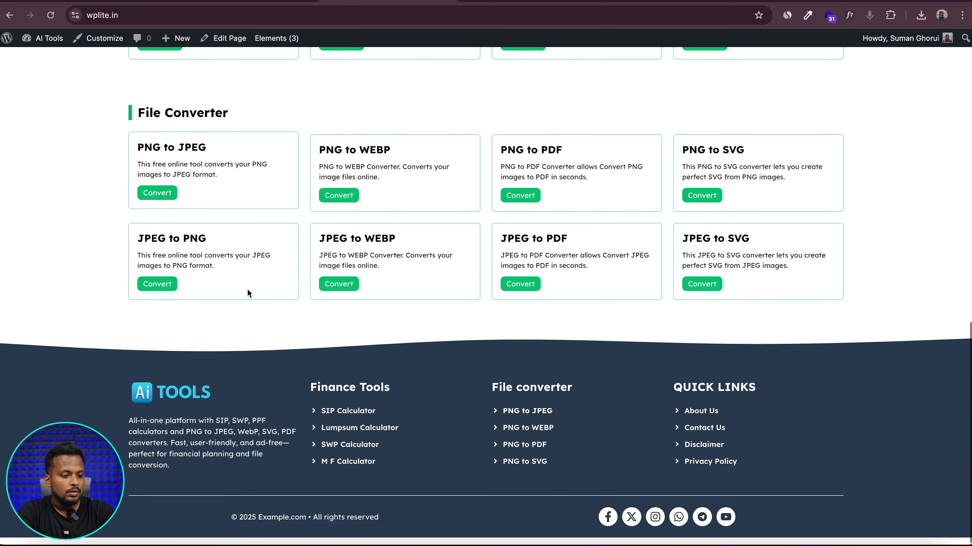
{"action": "scroll", "coordinate": [248, 290], "scroll_direction": "up", "scroll_amount": 15}
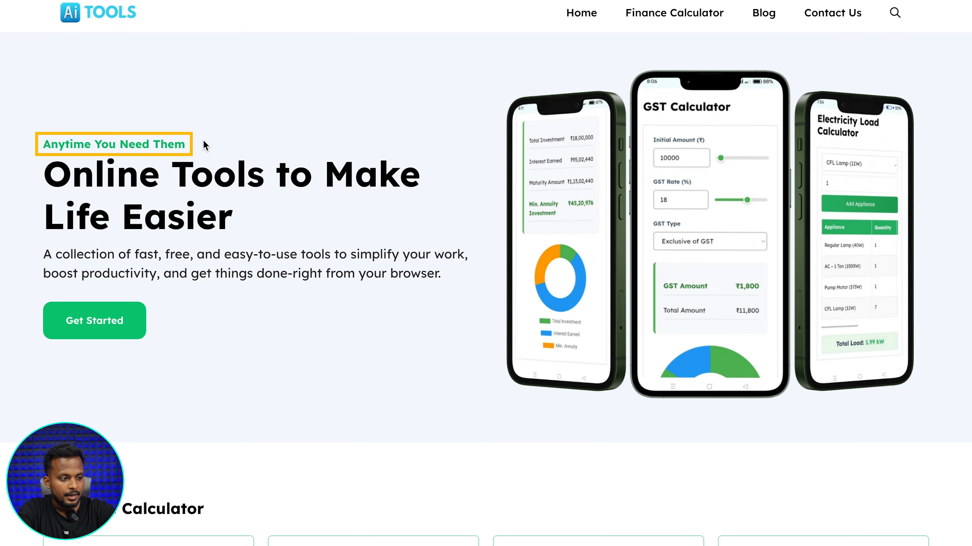
{"action": "left_click_drag", "start_coordinate": [44, 144], "coordinate": [185, 144]}
{"action": "left_click", "coordinate": [53, 181]}
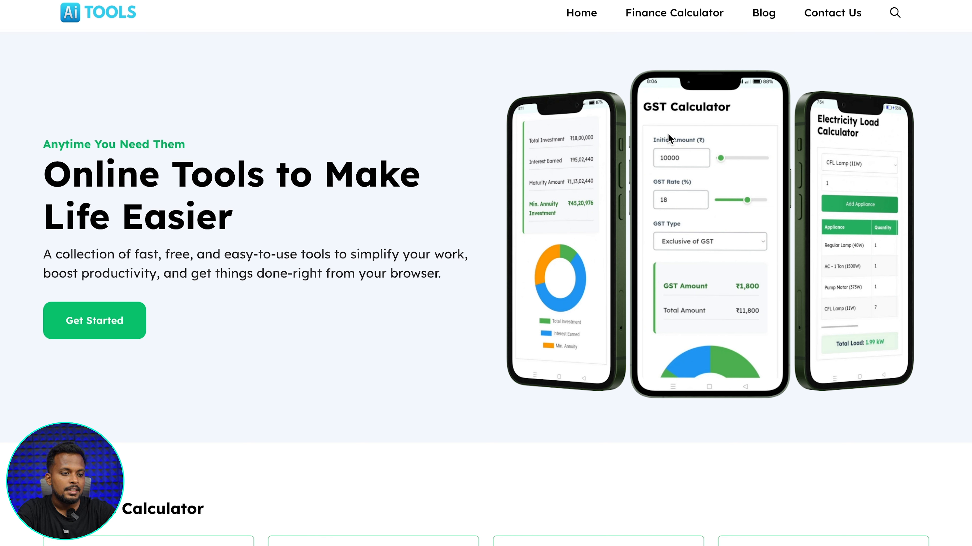
- Open the hero's phone mockup image in a new browser tab to check its dimensions, and return to the site
{"action": "right_click", "coordinate": [631, 196]}
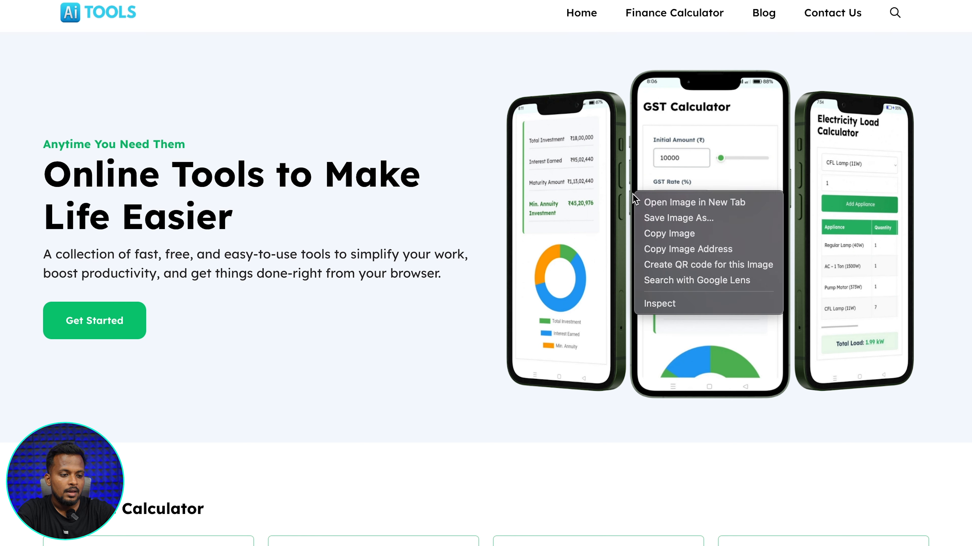
{"action": "left_click", "coordinate": [646, 207]}
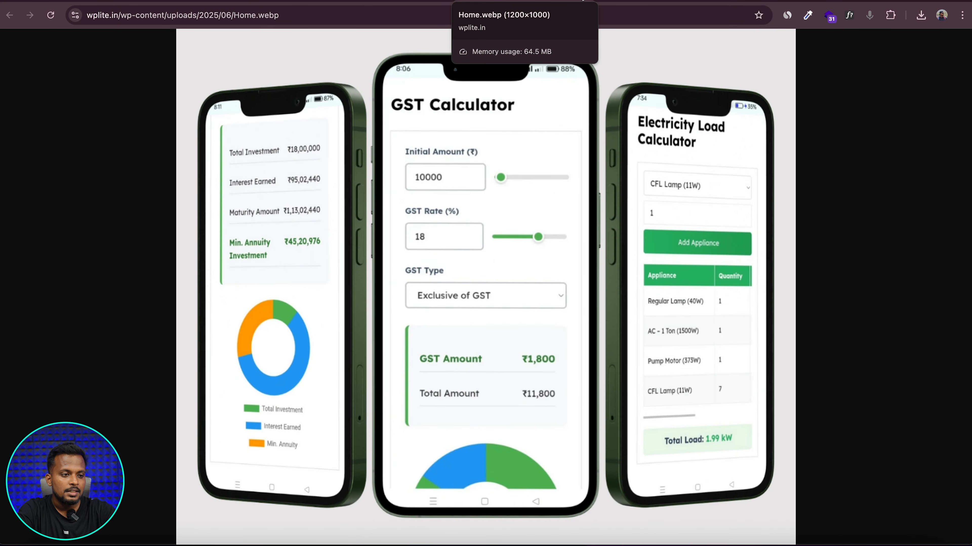
{"action": "left_click", "coordinate": [584, 1]}
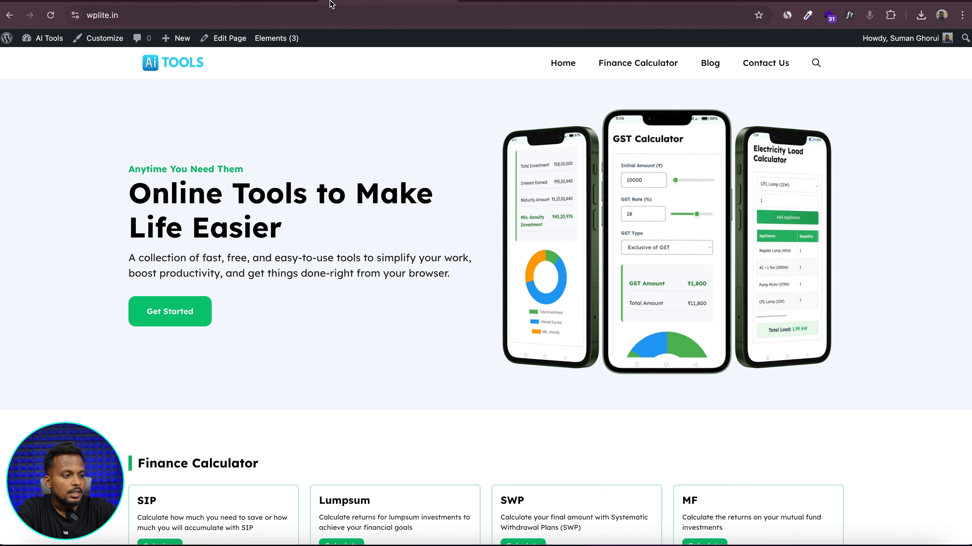
- Open the Home page in the block editor and show the List View of its blocks
{"action": "left_click", "coordinate": [229, 38]}
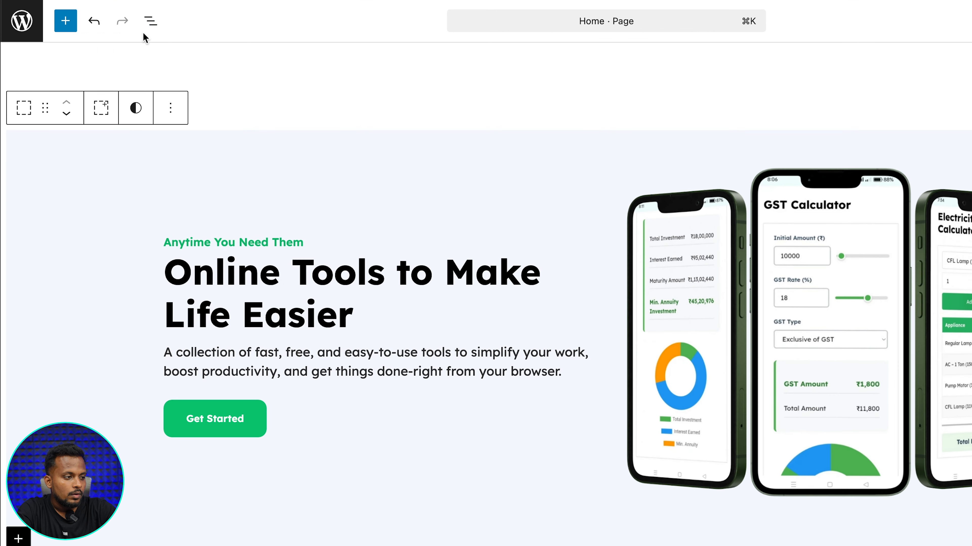
{"action": "left_click", "coordinate": [150, 24]}
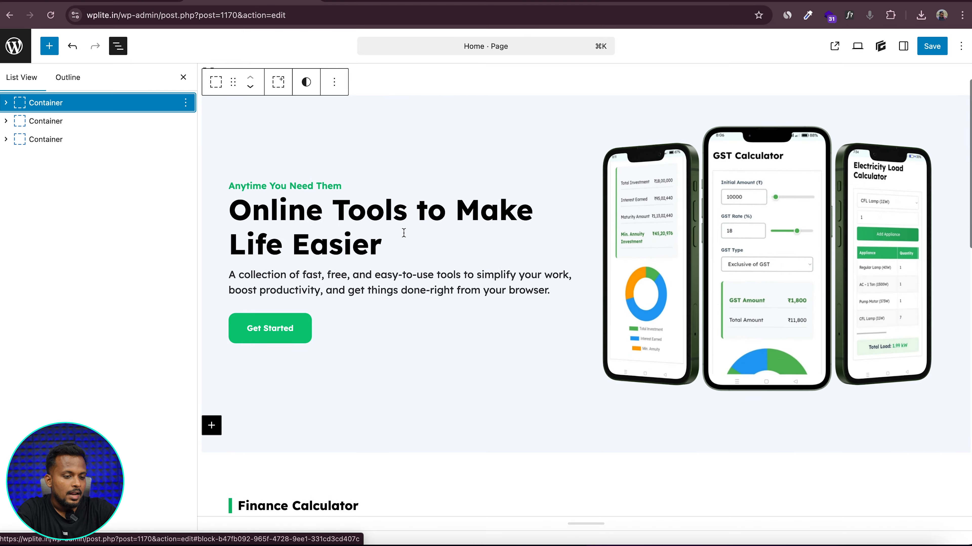
{"action": "scroll", "coordinate": [404, 233], "scroll_direction": "down", "scroll_amount": 1}
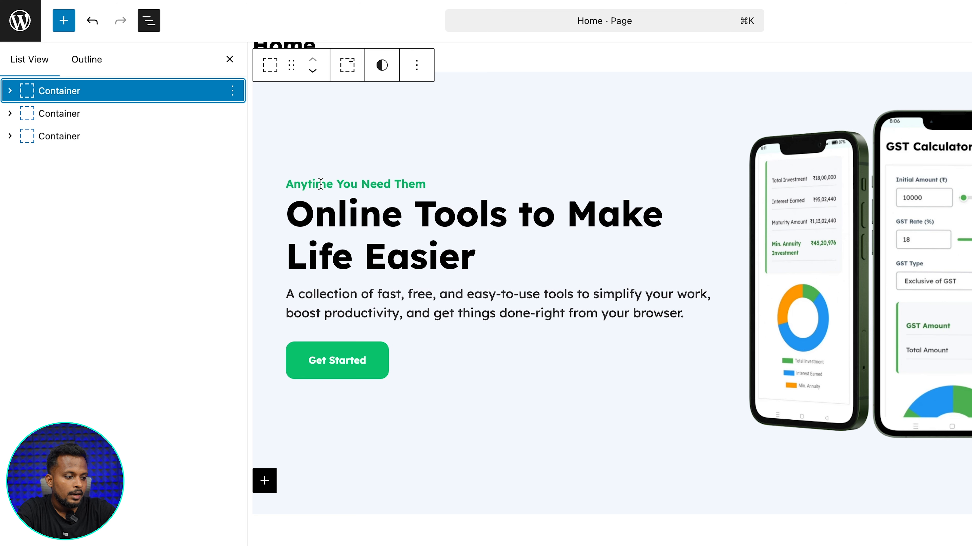
- Try clearing the "Anytime You Need Them" text above the hero heading
{"action": "left_click_drag", "start_coordinate": [288, 184], "coordinate": [427, 183]}
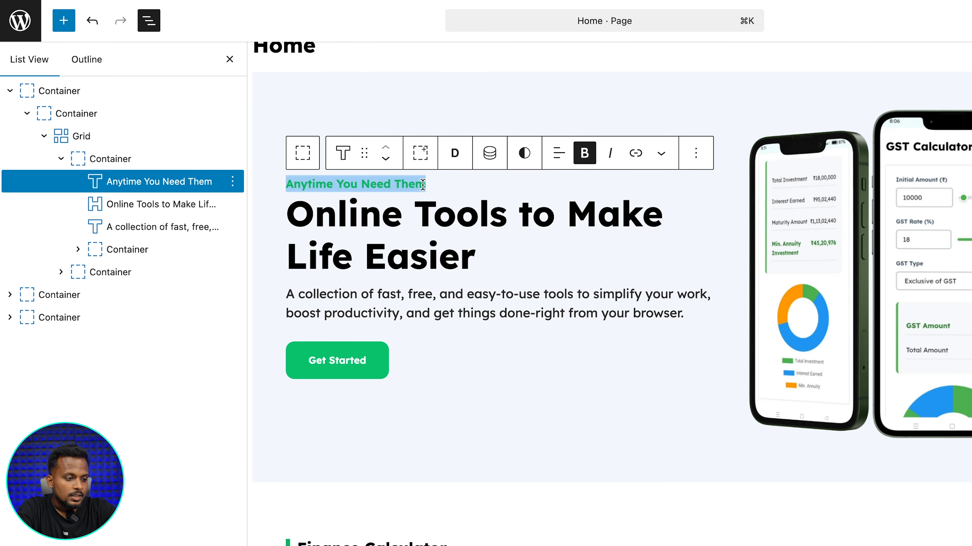
{"action": "key", "text": "BackSpace"}
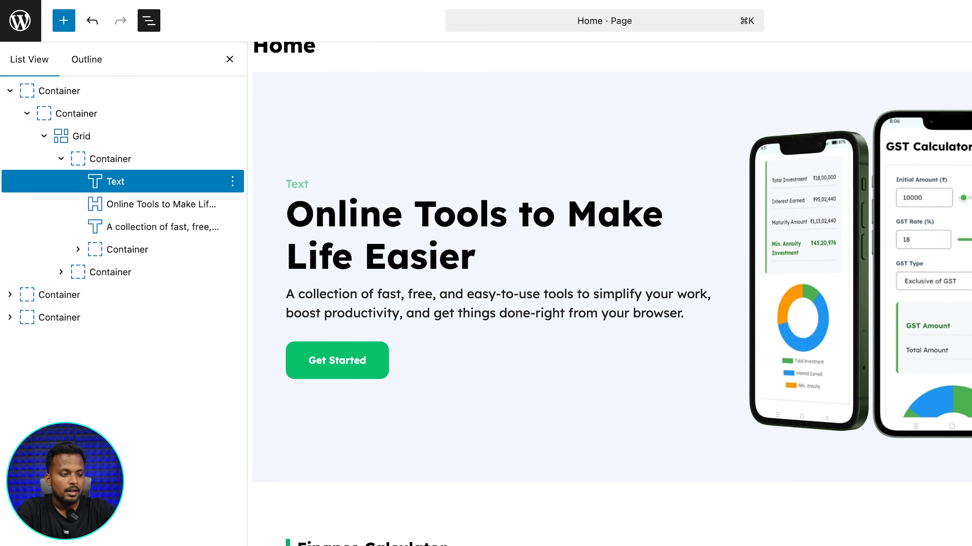
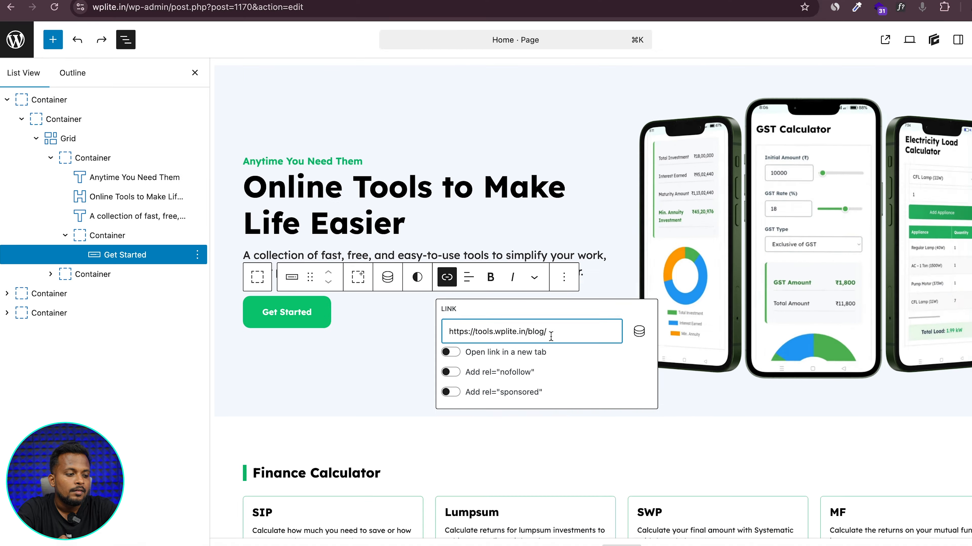
- Replace the hero's phone mockup image with Finance-Calculator.webp from the media library and save the page
{"action": "left_click", "coordinate": [924, 54]}
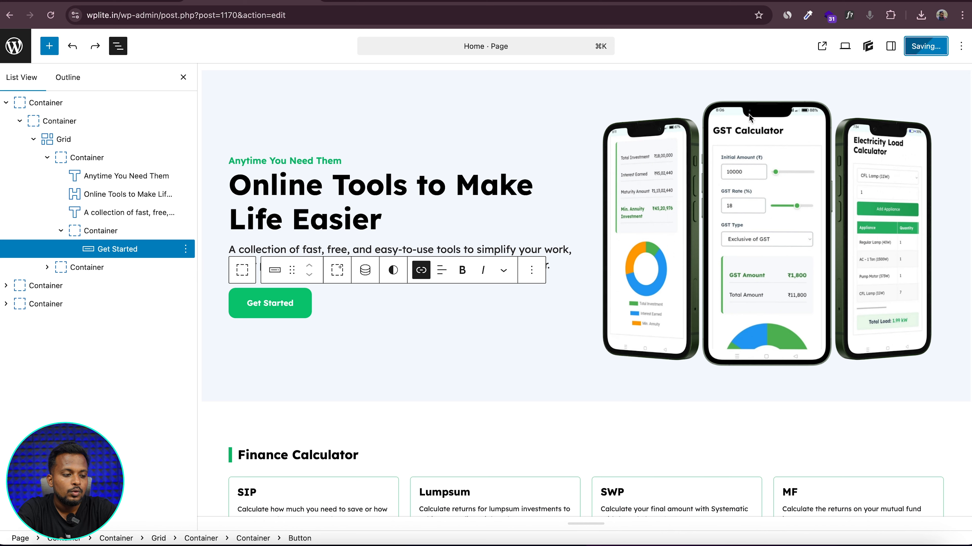
{"action": "left_click", "coordinate": [776, 190]}
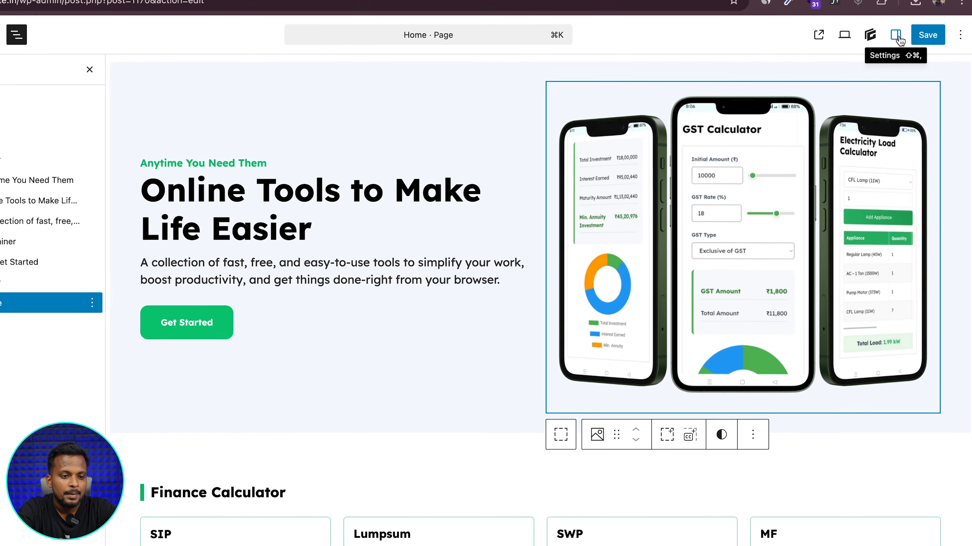
{"action": "left_click", "coordinate": [890, 24]}
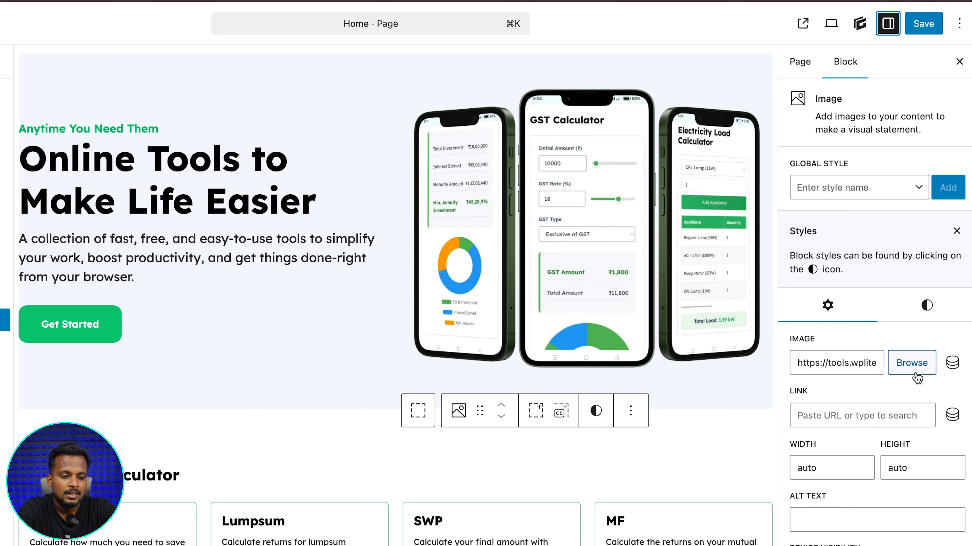
{"action": "left_click", "coordinate": [912, 363]}
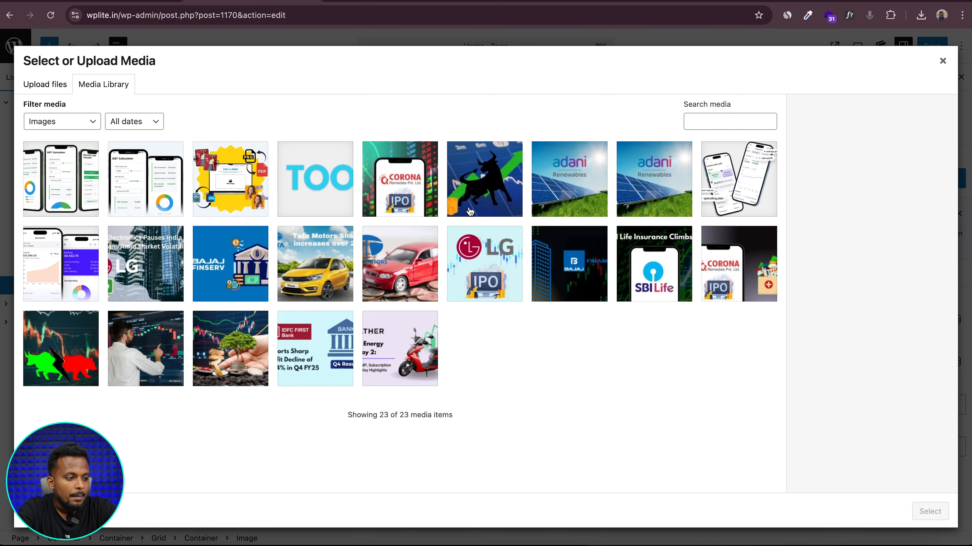
{"action": "left_click", "coordinate": [77, 178]}
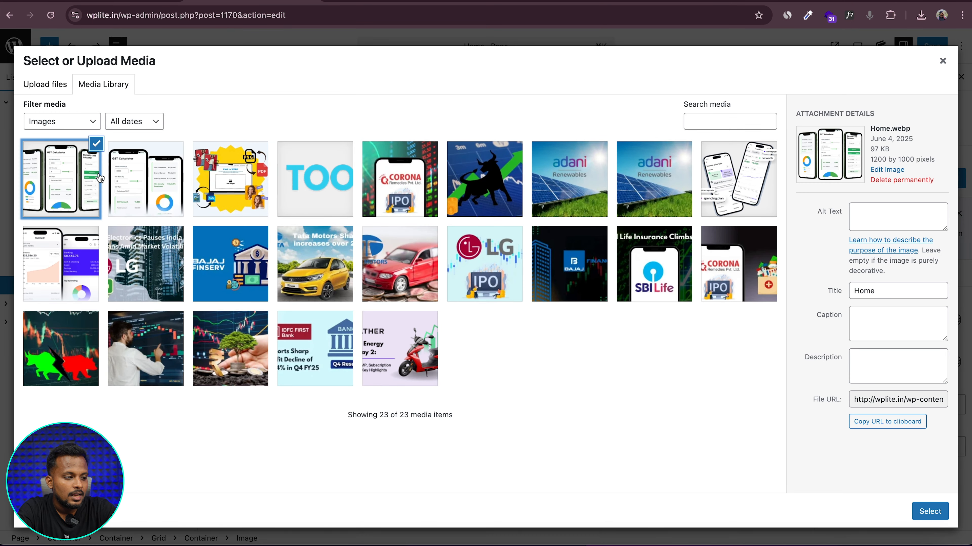
{"action": "left_click", "coordinate": [135, 178]}
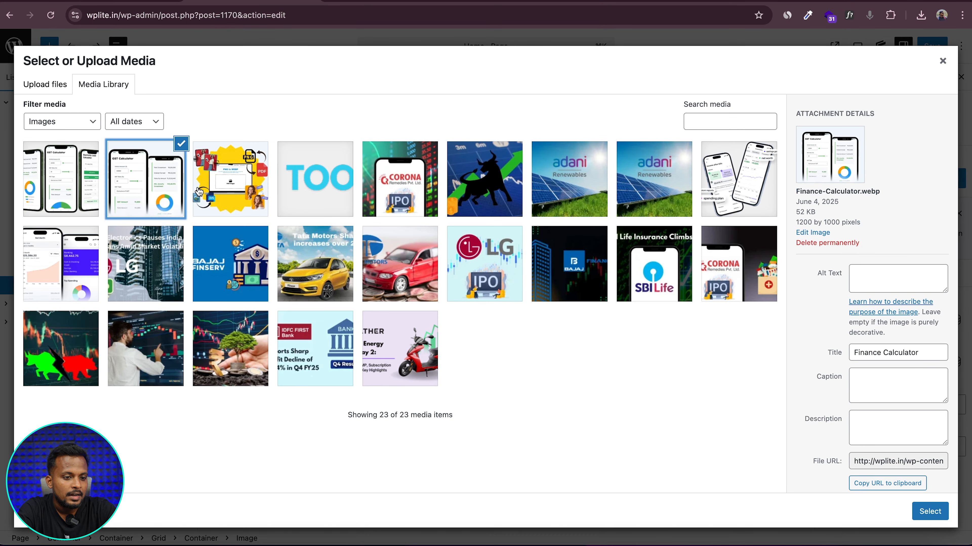
{"action": "left_click", "coordinate": [931, 511]}
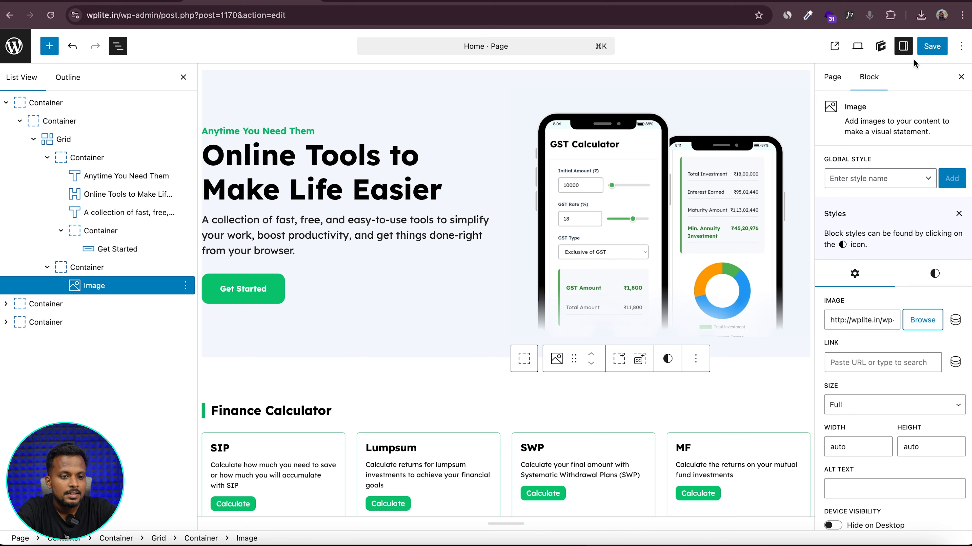
{"action": "left_click", "coordinate": [929, 49]}
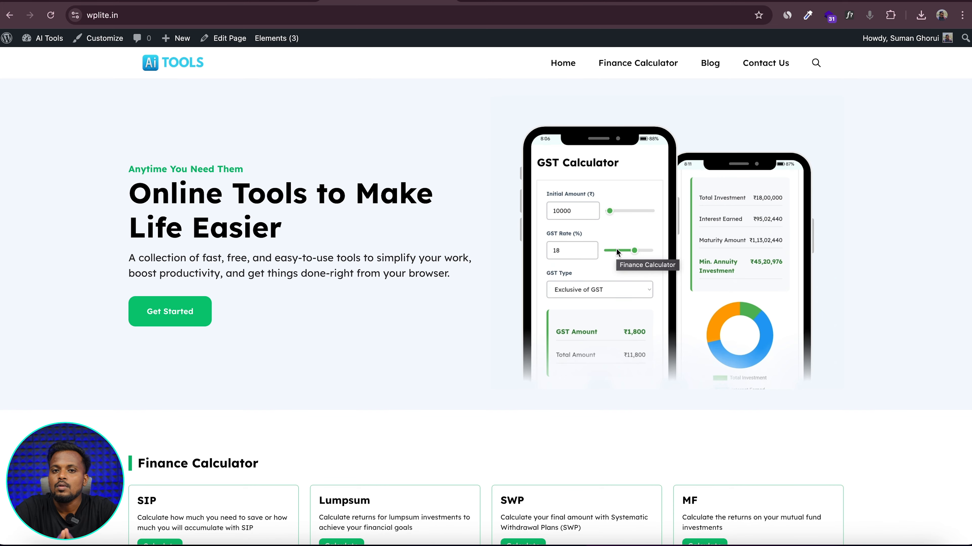
- Review the Finance Calculator and File Converter sections on the live homepage
{"action": "scroll", "coordinate": [616, 249], "scroll_direction": "down", "scroll_amount": 5}
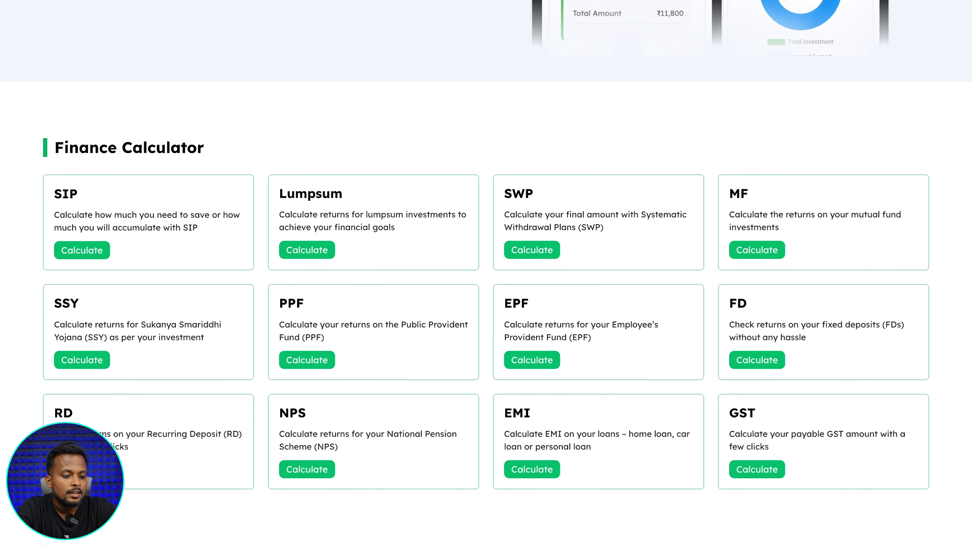
{"action": "scroll", "coordinate": [111, 150], "scroll_direction": "down", "scroll_amount": 10}
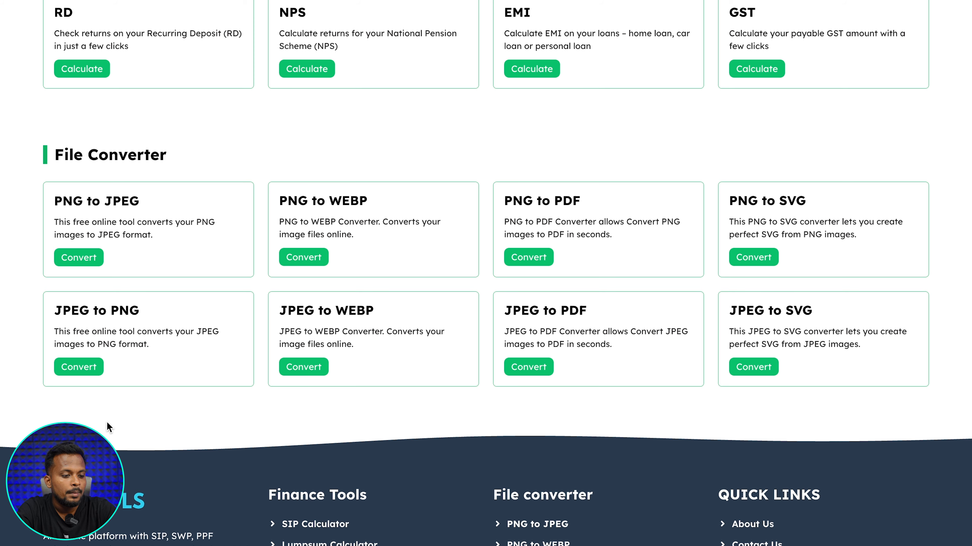
{"action": "scroll", "coordinate": [782, 418], "scroll_direction": "up", "scroll_amount": 15}
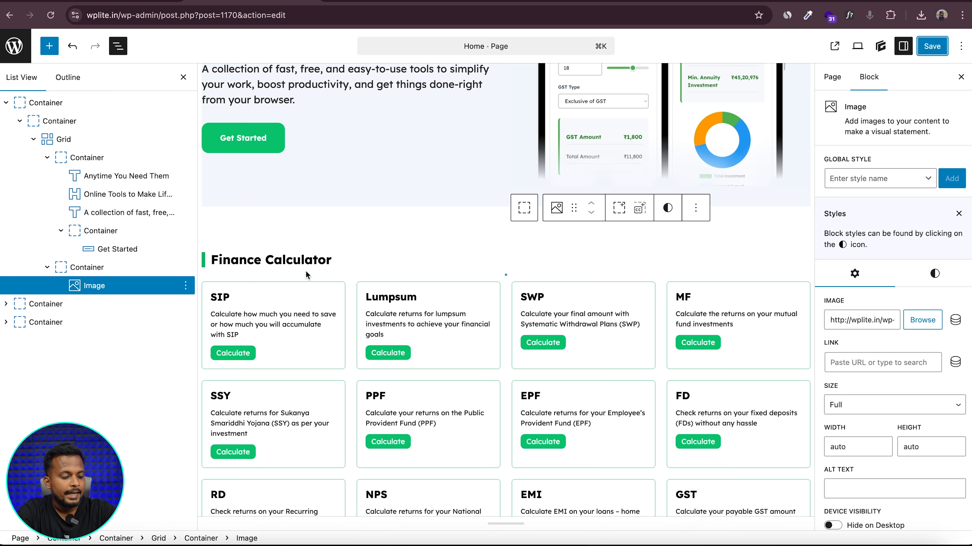
- Locate the Finance Calculator heading in the block structure and expand its grid down to the SIP card's blocks
{"action": "scroll", "coordinate": [306, 270], "scroll_direction": "down", "scroll_amount": 1}
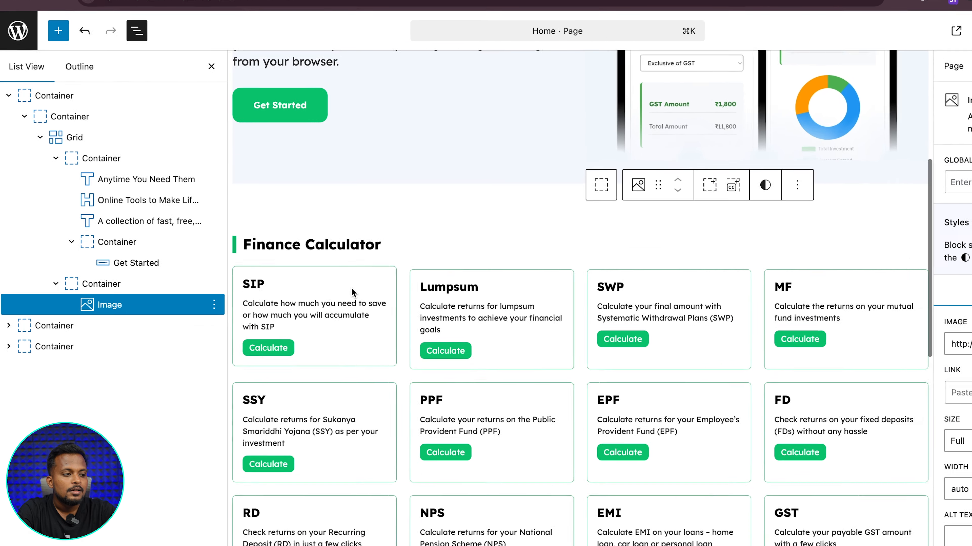
{"action": "left_click", "coordinate": [8, 95]}
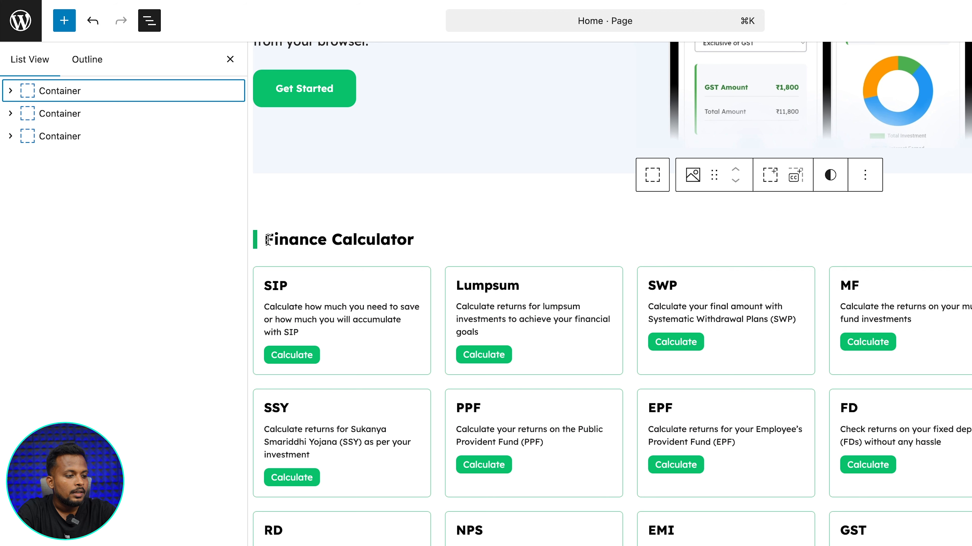
{"action": "left_click_drag", "start_coordinate": [268, 240], "coordinate": [410, 244]}
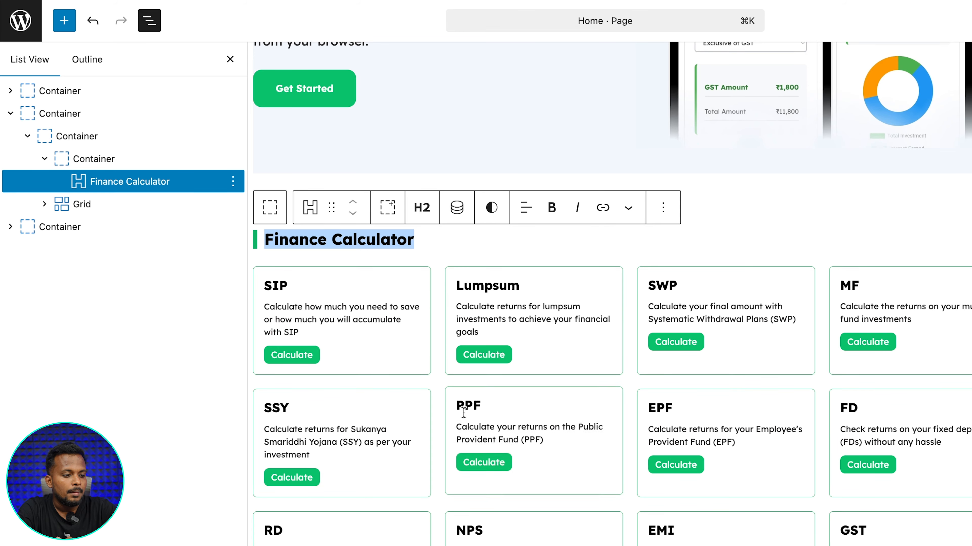
{"action": "scroll", "coordinate": [619, 401], "scroll_direction": "down", "scroll_amount": 3}
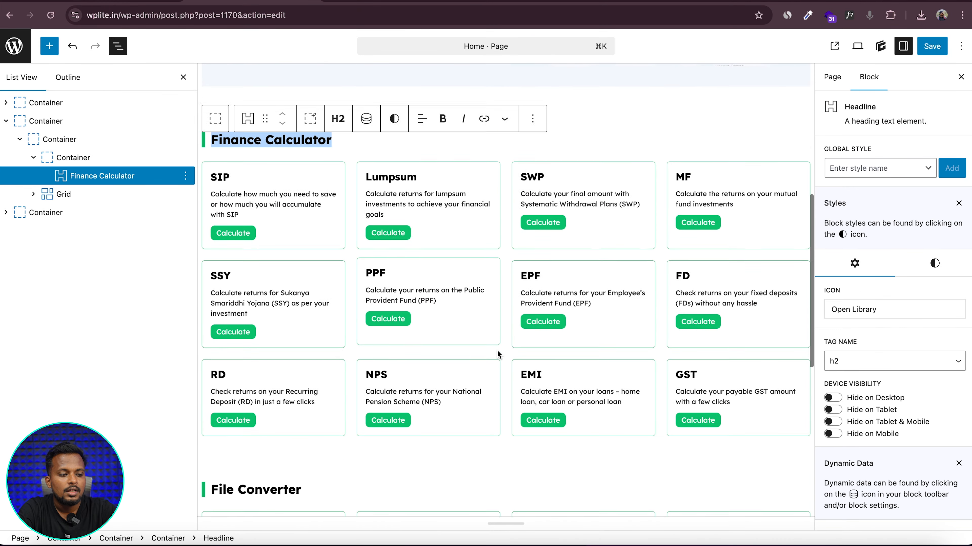
{"action": "scroll", "coordinate": [497, 354], "scroll_direction": "down", "scroll_amount": 1}
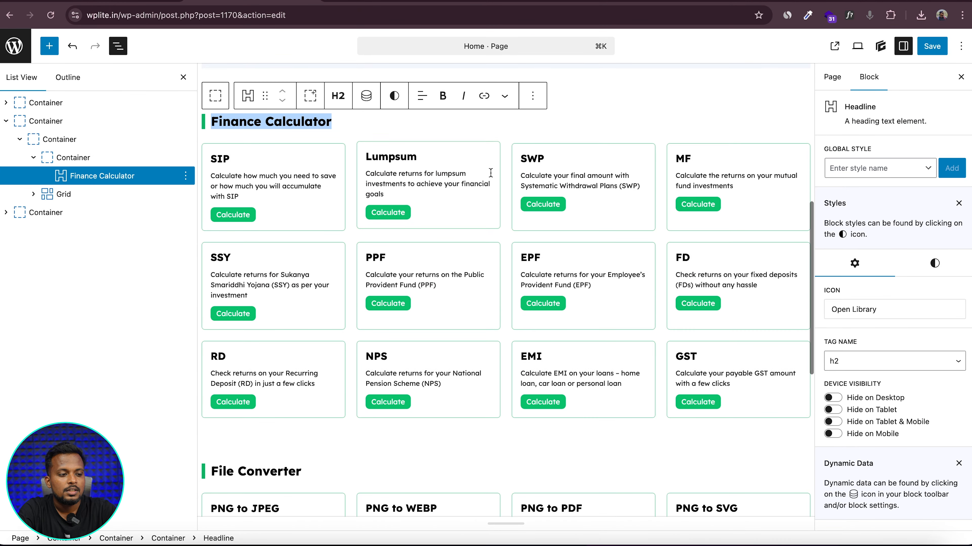
{"action": "left_click", "coordinate": [34, 194]}
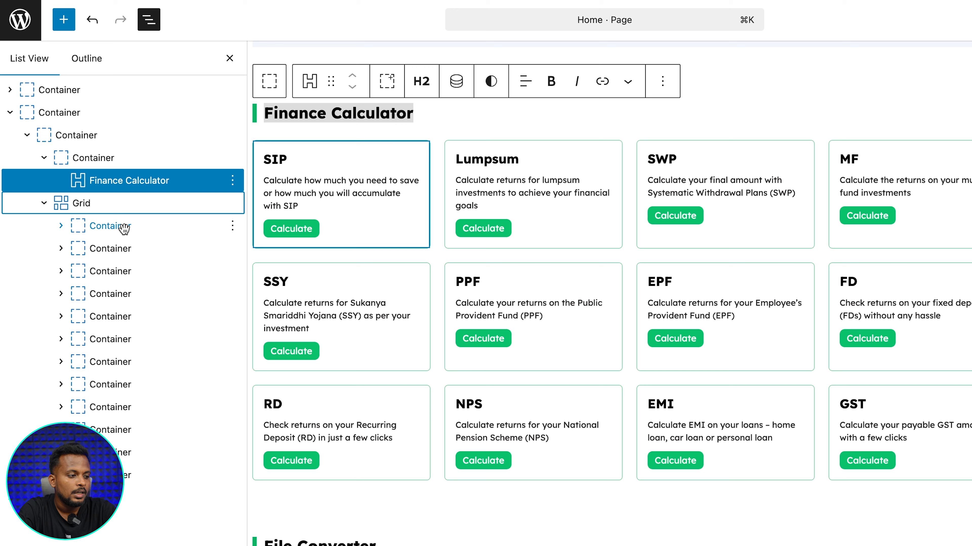
{"action": "left_click", "coordinate": [60, 226]}
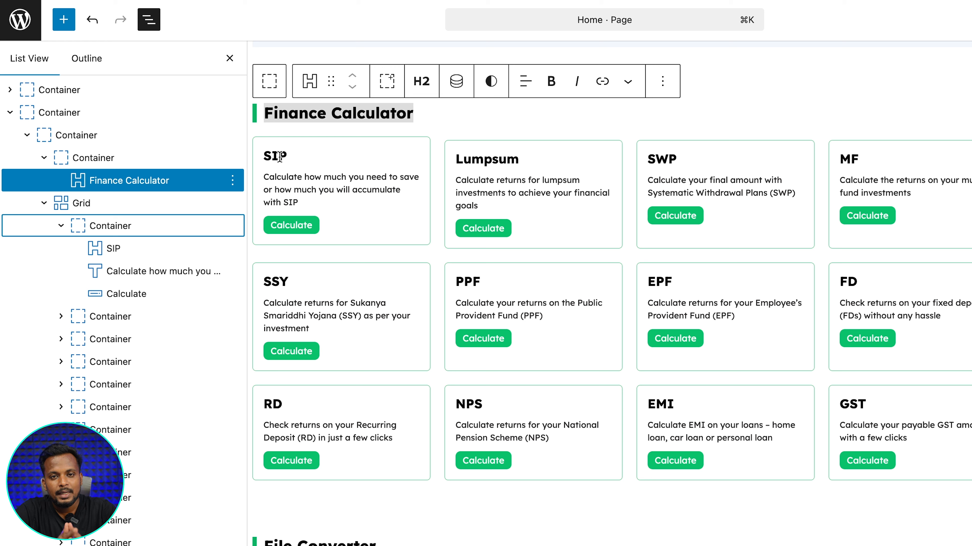
- Select the SIP card's heading and its description text to examine which blocks hold them
{"action": "left_click", "coordinate": [266, 157]}
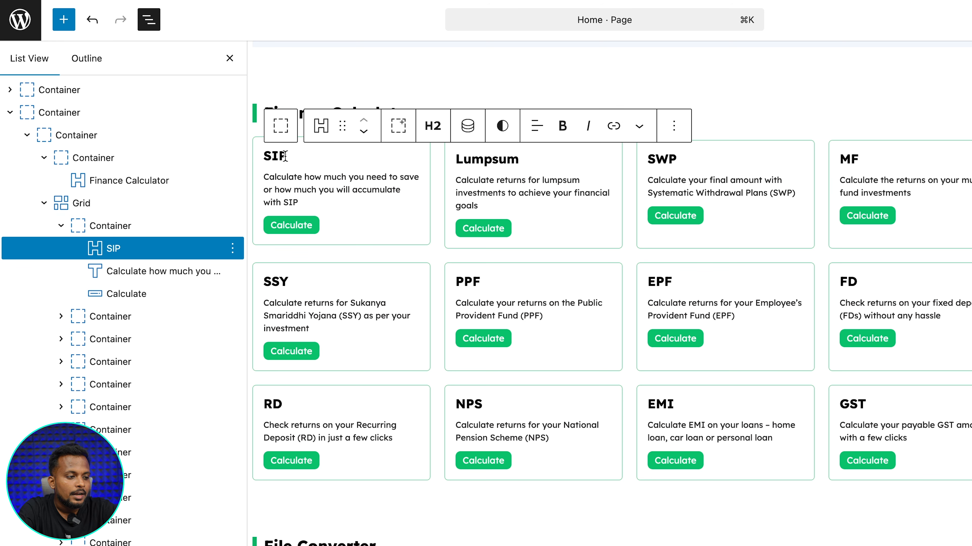
{"action": "left_click", "coordinate": [147, 273]}
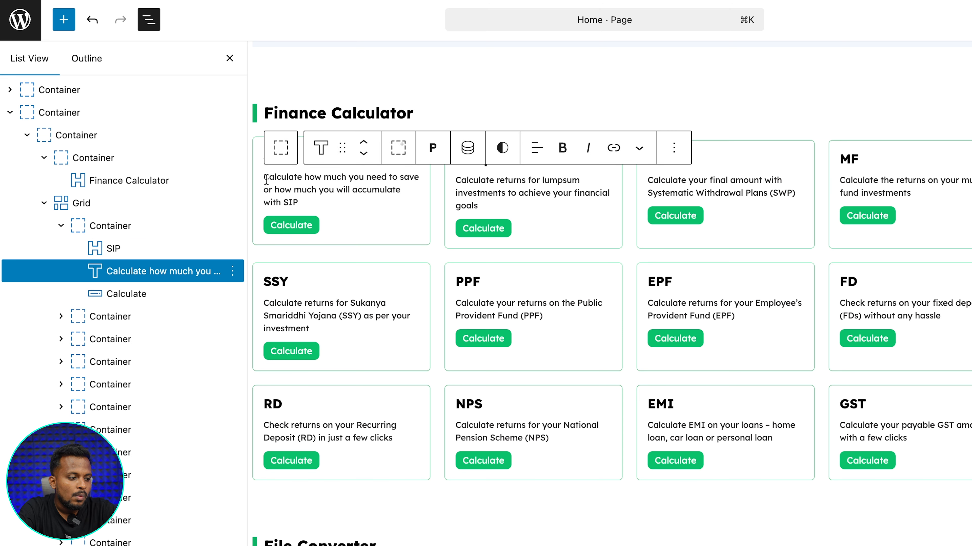
{"action": "left_click_drag", "start_coordinate": [264, 176], "coordinate": [310, 196]}
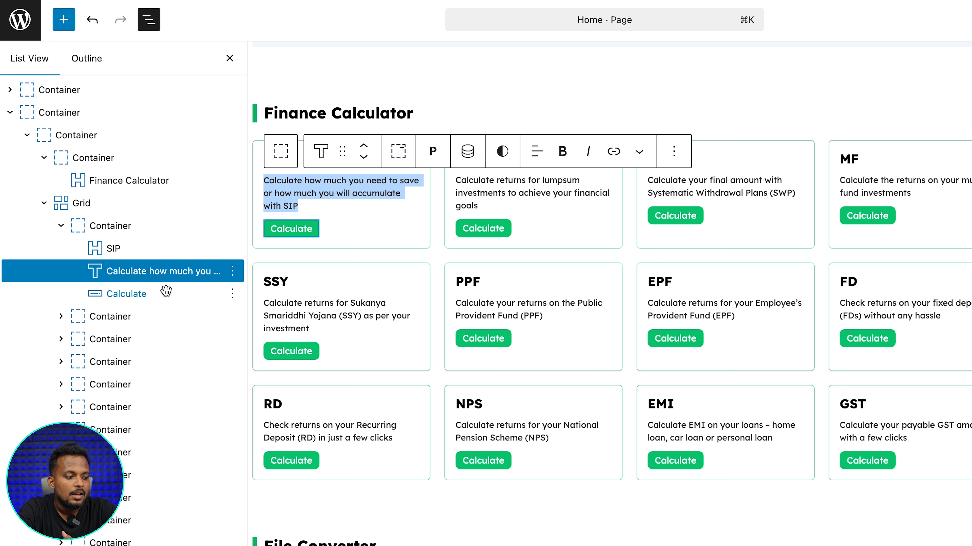
- Try clearing the label of the SIP card's Calculate button
{"action": "left_click", "coordinate": [195, 293]}
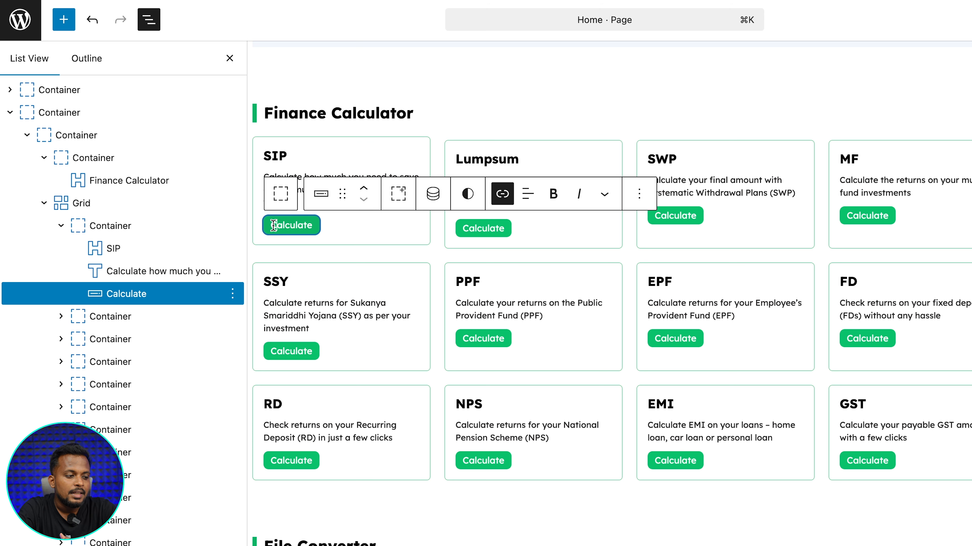
{"action": "left_click_drag", "start_coordinate": [270, 225], "coordinate": [317, 225]}
{"action": "key", "text": "BackSpace"}
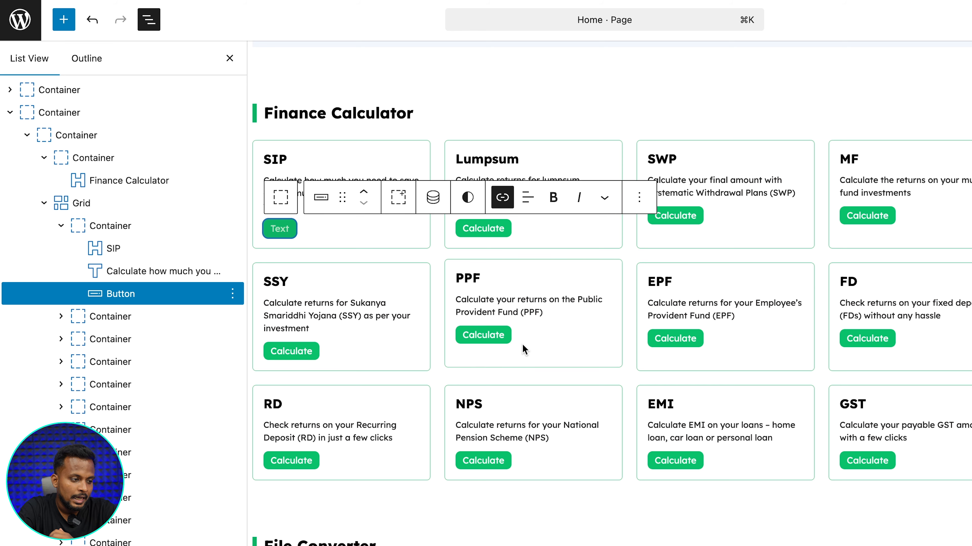
{"action": "scroll", "coordinate": [344, 421], "scroll_direction": "down", "scroll_amount": 4}
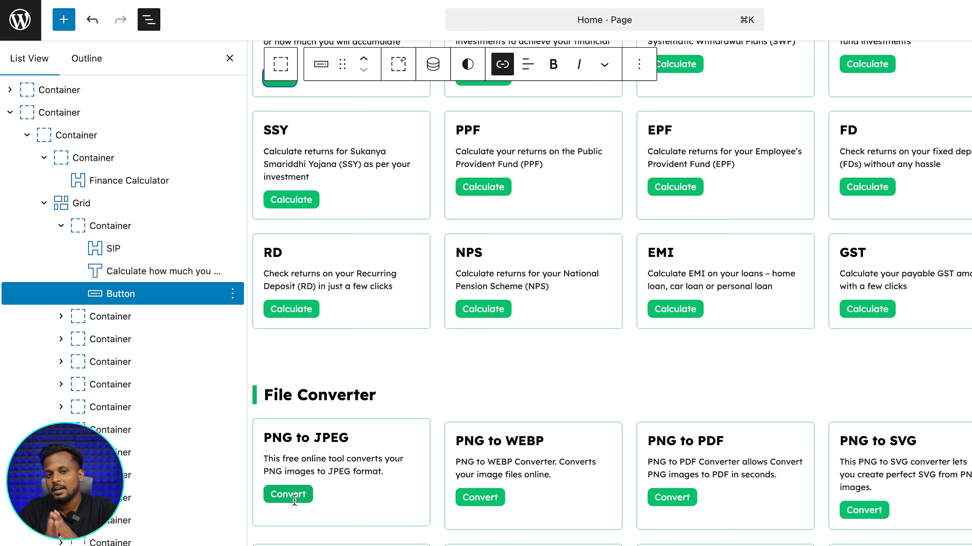
{"action": "key", "text": "super+z"}
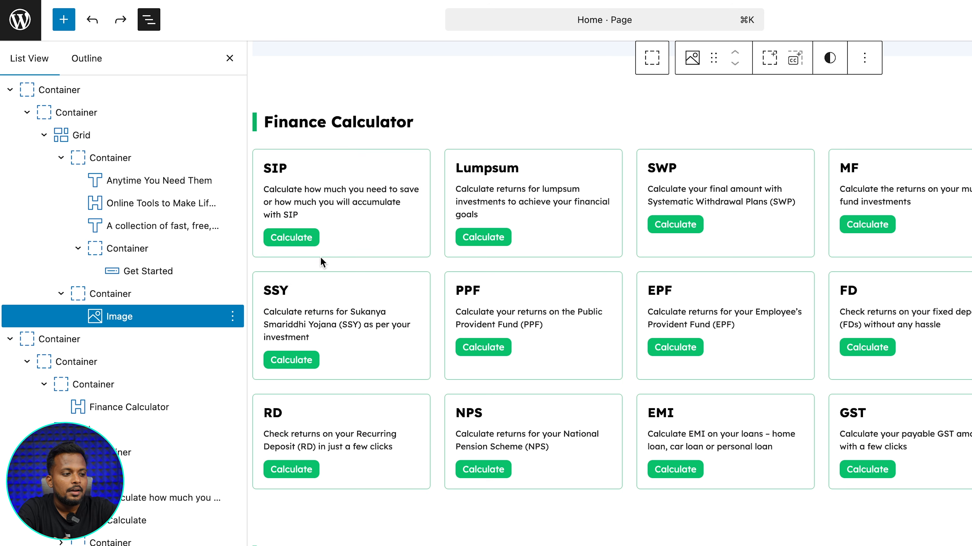
- Open the link settings of the SIP card's Calculate button
{"action": "left_click", "coordinate": [297, 234]}
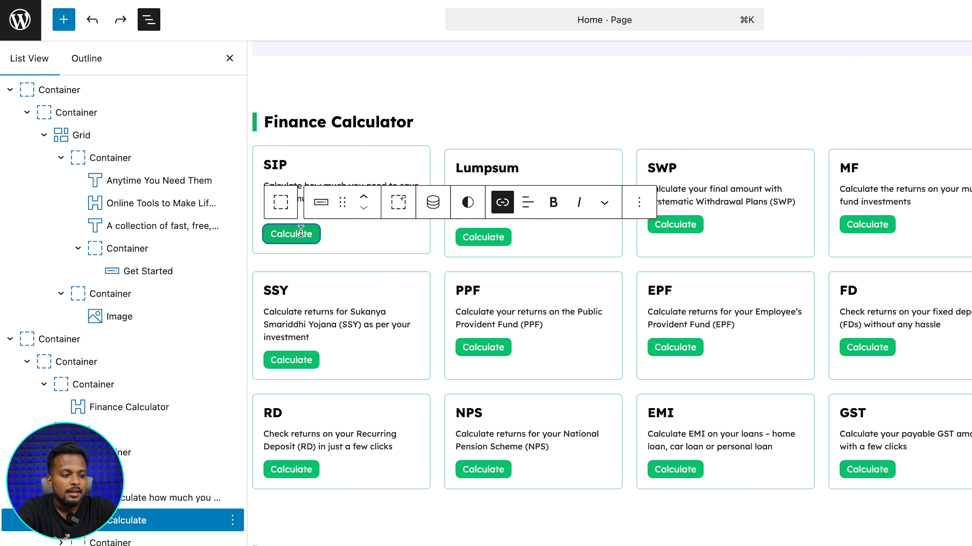
{"action": "left_click", "coordinate": [502, 206]}
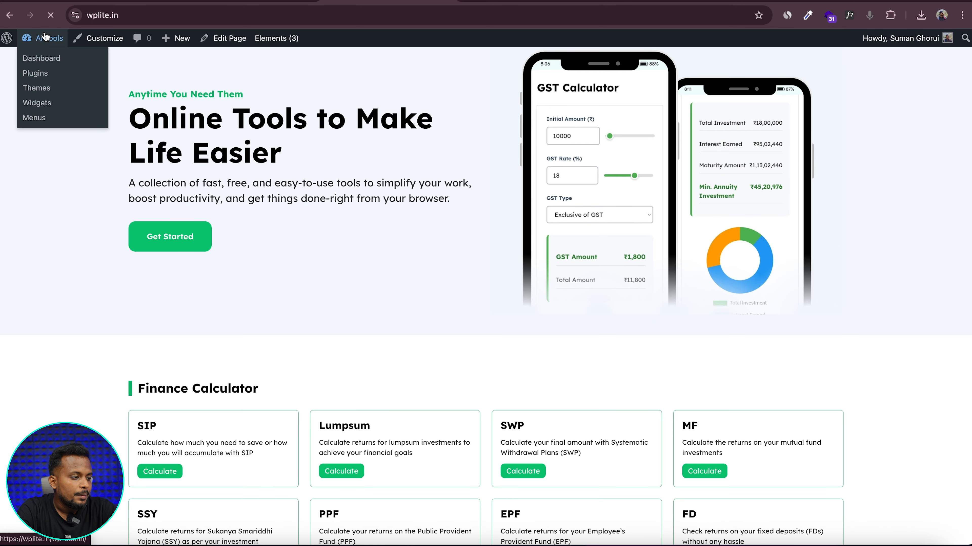
- Go from the live site to the WordPress dashboard and start a new page
{"action": "left_click", "coordinate": [42, 59]}
{"action": "mouse_move", "coordinate": [28, 171]}
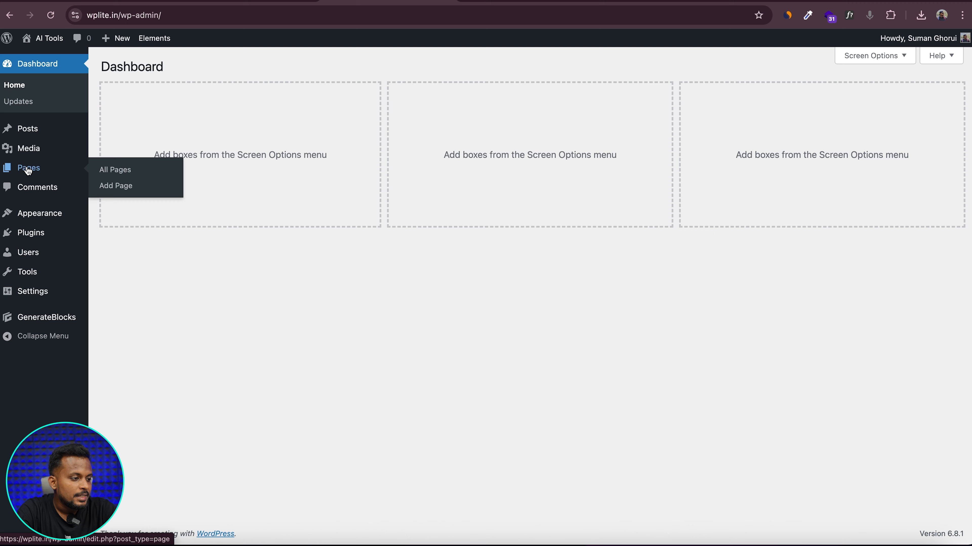
{"action": "left_click", "coordinate": [117, 185]}
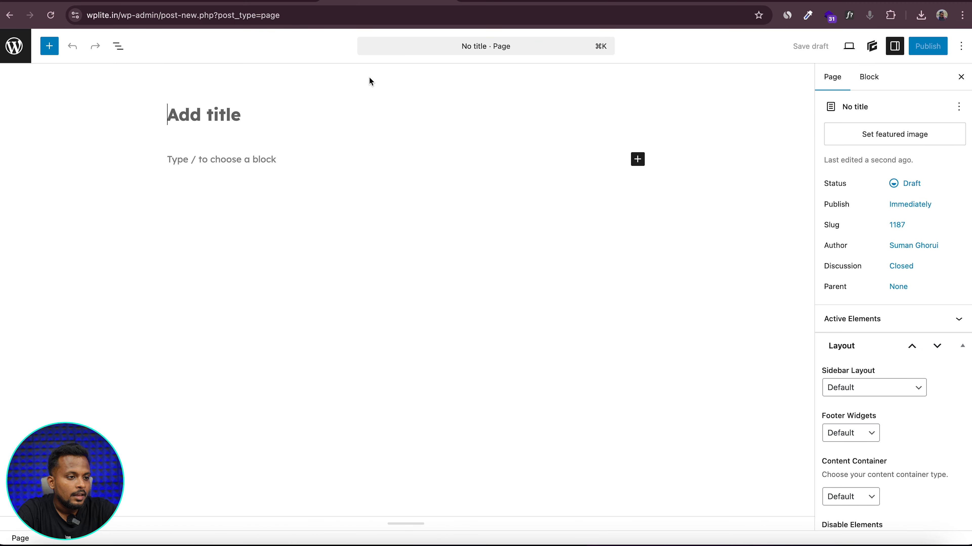
- Title the new page "Sukanya Samriddhi Yojana Calculator", copying the heading from the matching calculator page on tools.wplite.in
{"action": "left_click", "coordinate": [499, 1]}
{"action": "left_click_drag", "start_coordinate": [140, 94], "coordinate": [442, 111]}
{"action": "key", "text": "super+c"}
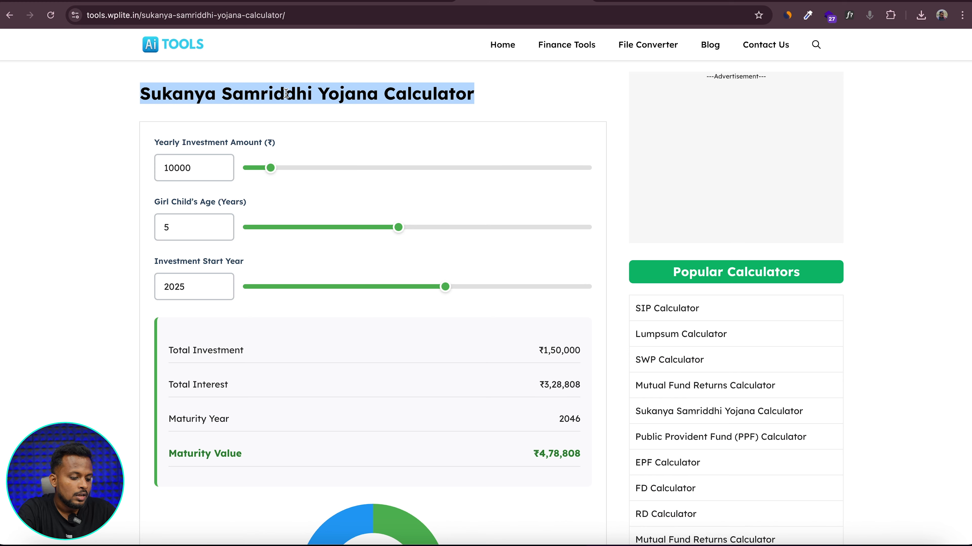
{"action": "left_click", "coordinate": [358, 2]}
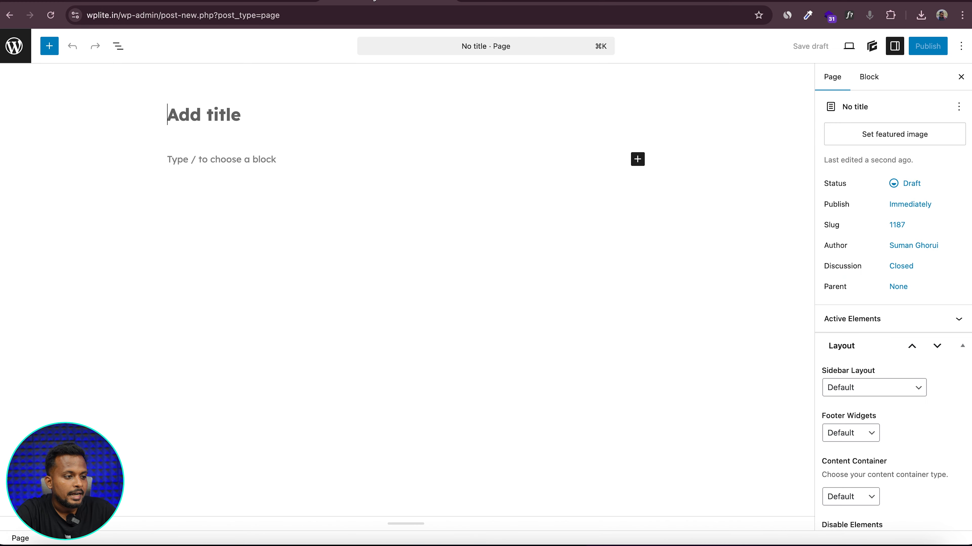
{"action": "key", "text": "super+v"}
- Copy the article text below the calculator on the tools.wplite.in page into the new page's body, starting from "What is the Sukanya Samriddhi Yojana account?"
{"action": "left_click", "coordinate": [287, 162]}
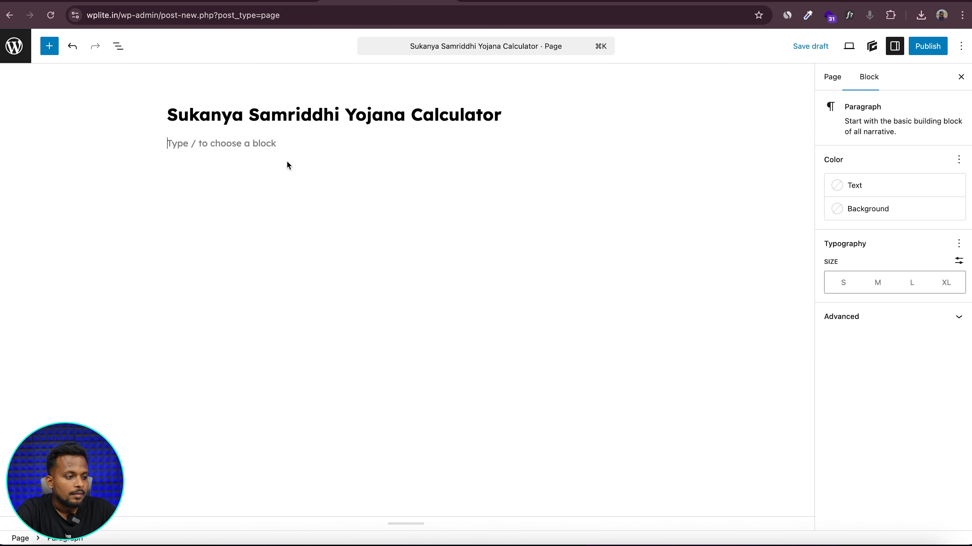
{"action": "left_click", "coordinate": [478, 2]}
{"action": "scroll", "coordinate": [305, 297], "scroll_direction": "down", "scroll_amount": 15}
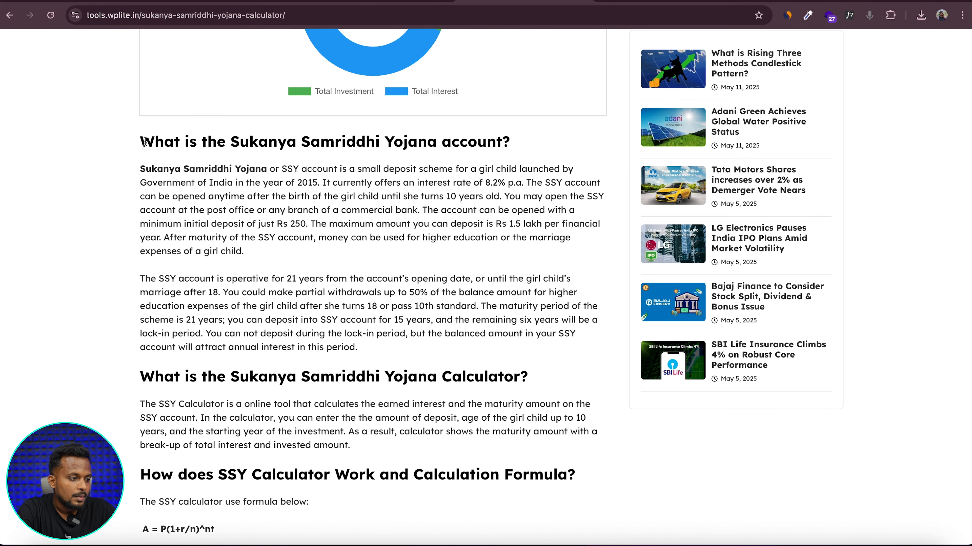
{"action": "left_click_drag", "start_coordinate": [142, 143], "coordinate": [177, 168]}
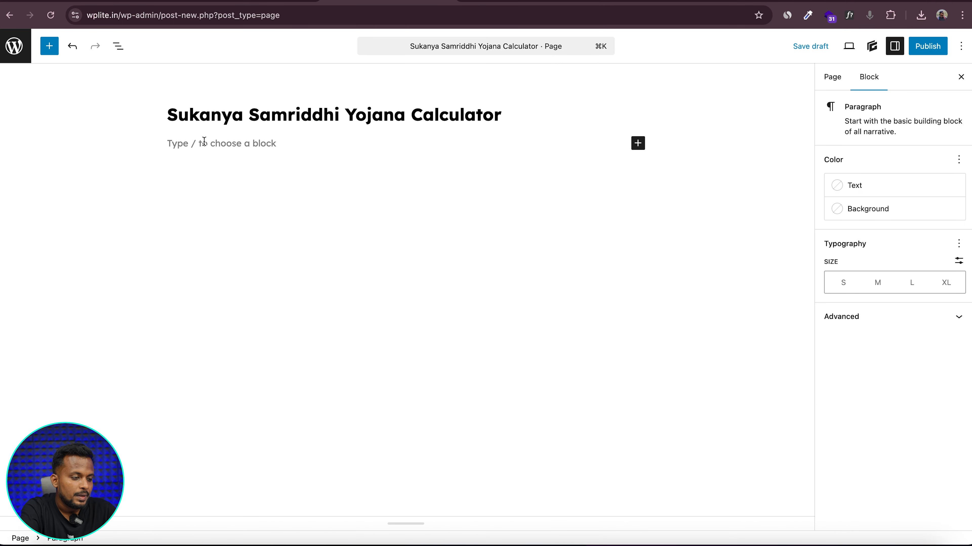
{"action": "key", "text": "super+v"}
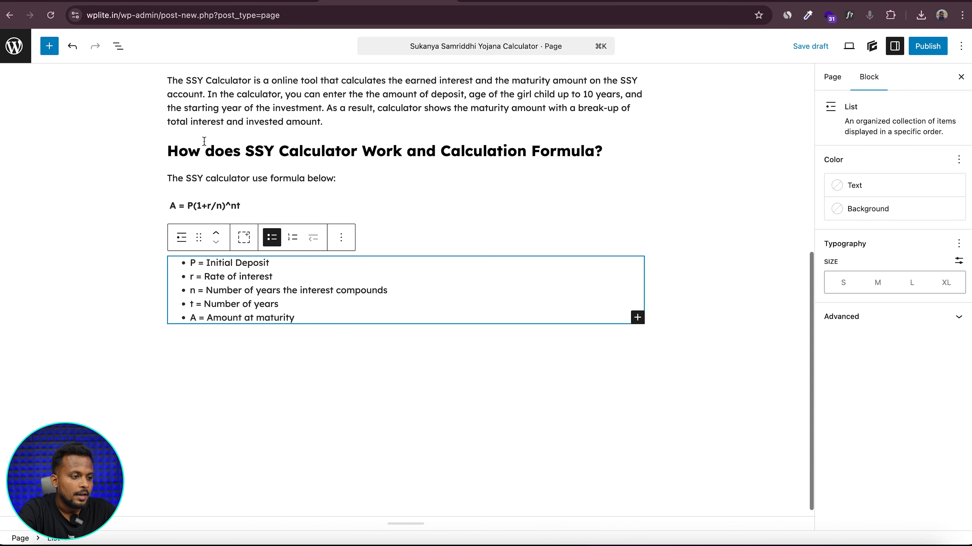
- Insert a Custom HTML block directly below the page title, above the "What is the Sukanya Samriddhi Yojana account?" heading
{"action": "scroll", "coordinate": [271, 155], "scroll_direction": "up", "scroll_amount": 10}
{"action": "left_click", "coordinate": [168, 146]}
{"action": "key", "text": "Return"}
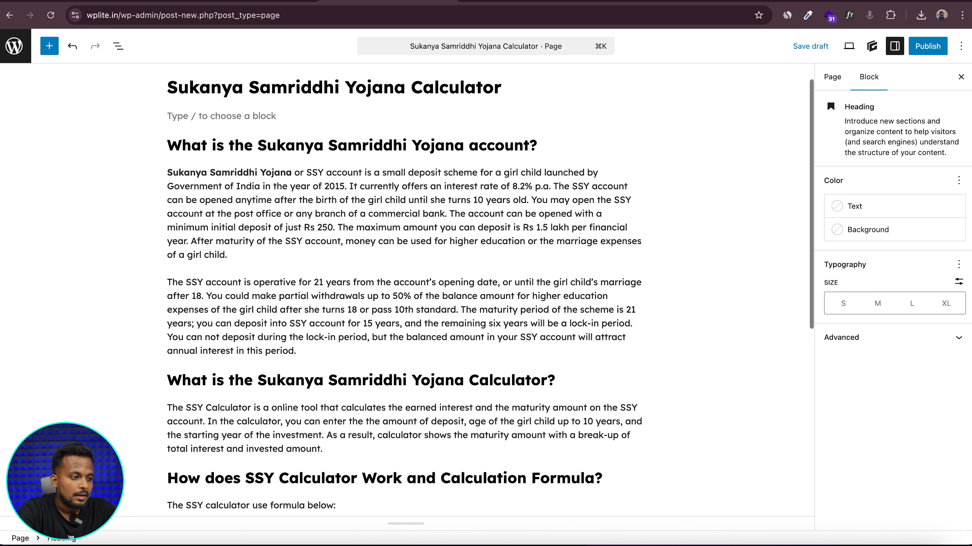
{"action": "left_click", "coordinate": [448, 115]}
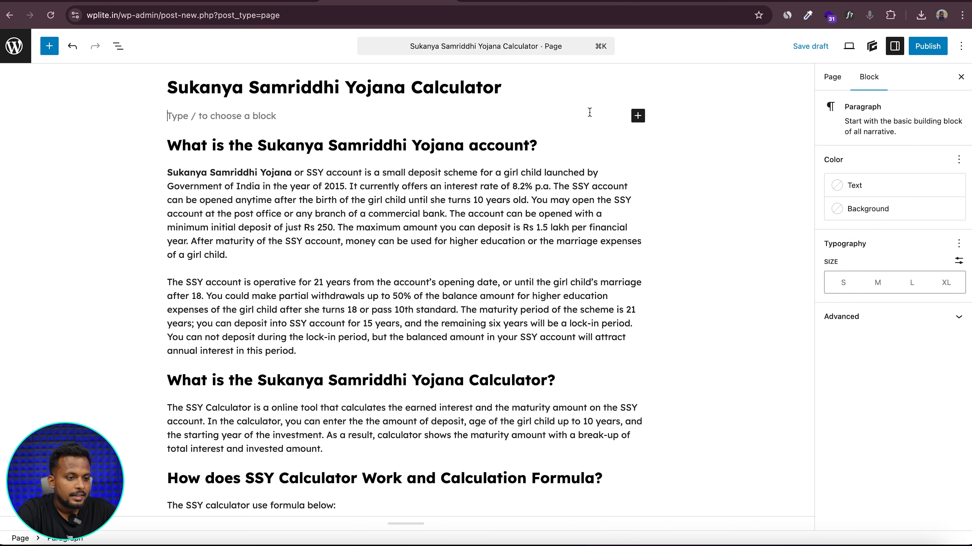
{"action": "left_click", "coordinate": [638, 116]}
{"action": "left_click", "coordinate": [702, 302]}
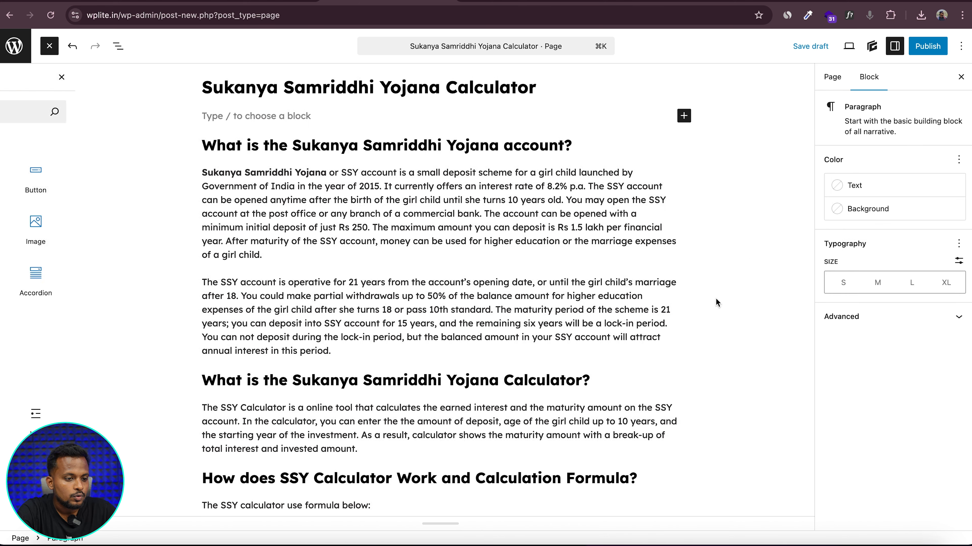
{"action": "left_click", "coordinate": [98, 114]}
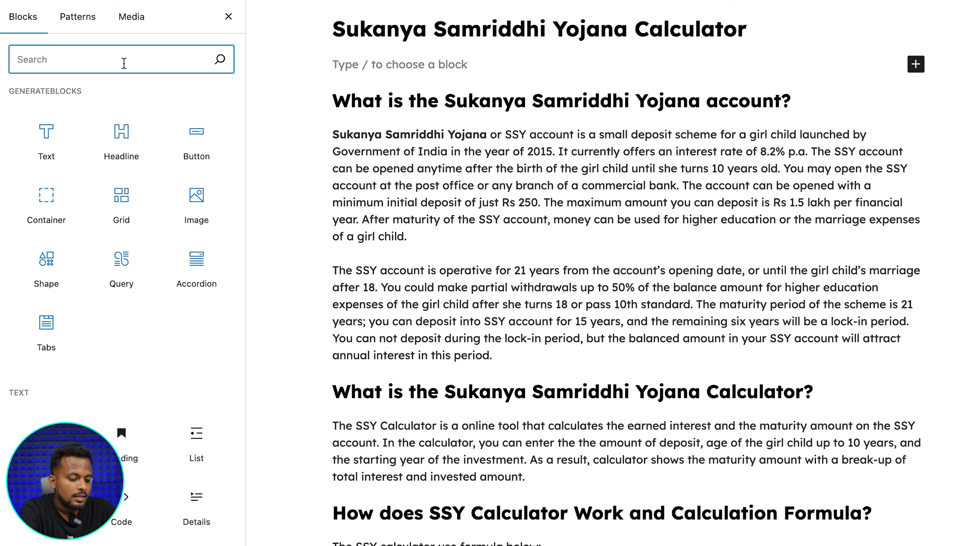
{"action": "type", "text": "html"}
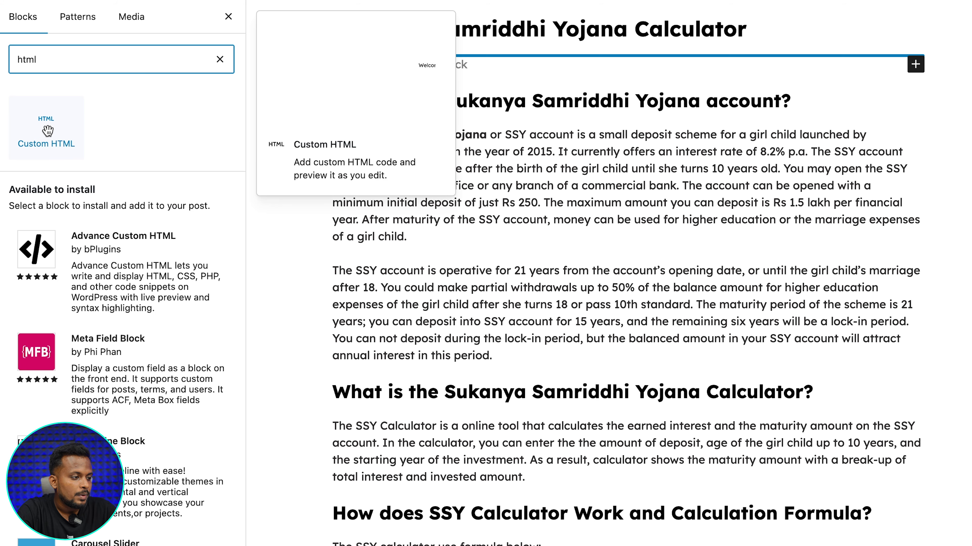
{"action": "left_click", "coordinate": [47, 130]}
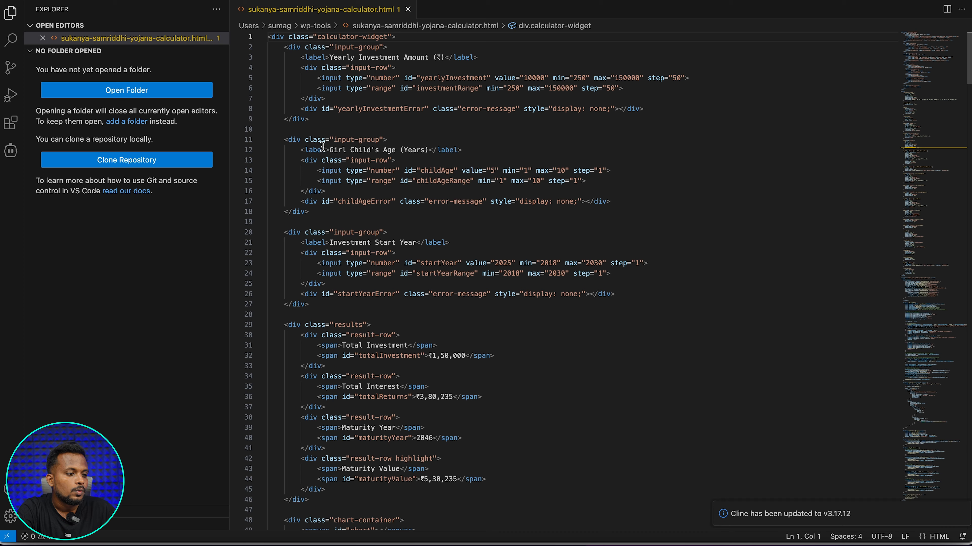
- Copy the entire code of sukanya-samriddhi-yojana-calculator.html from VS Code into the page's Custom HTML block
{"action": "left_click", "coordinate": [331, 150]}
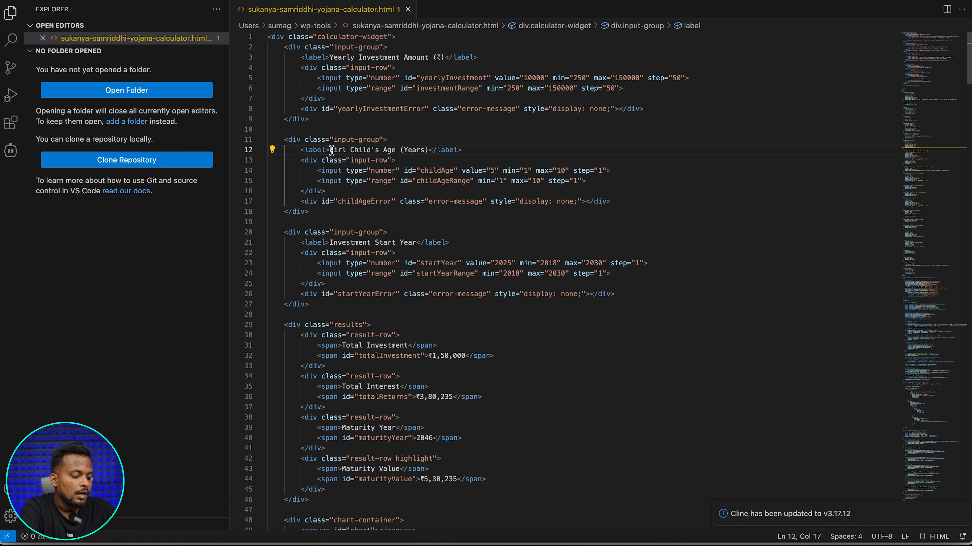
{"action": "key", "text": "super+a"}
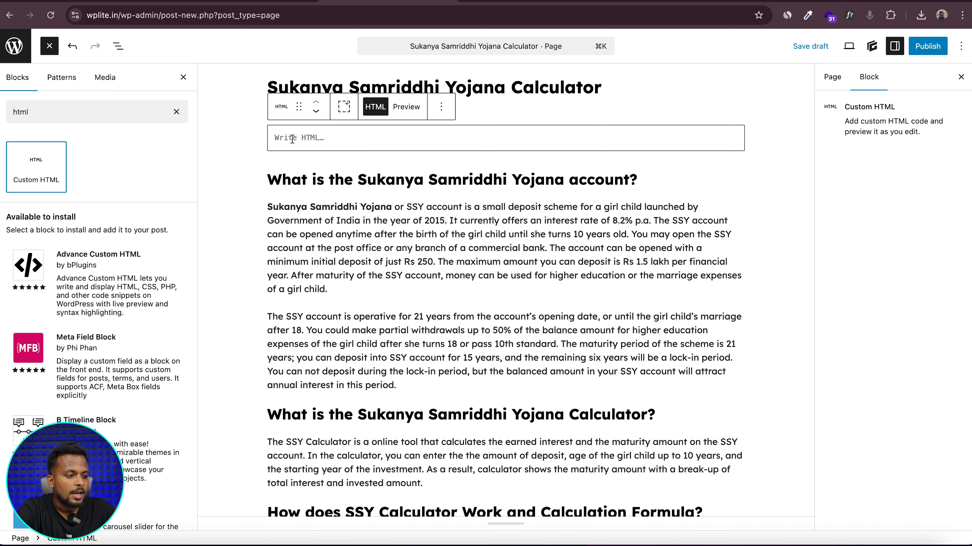
{"action": "left_click", "coordinate": [292, 139]}
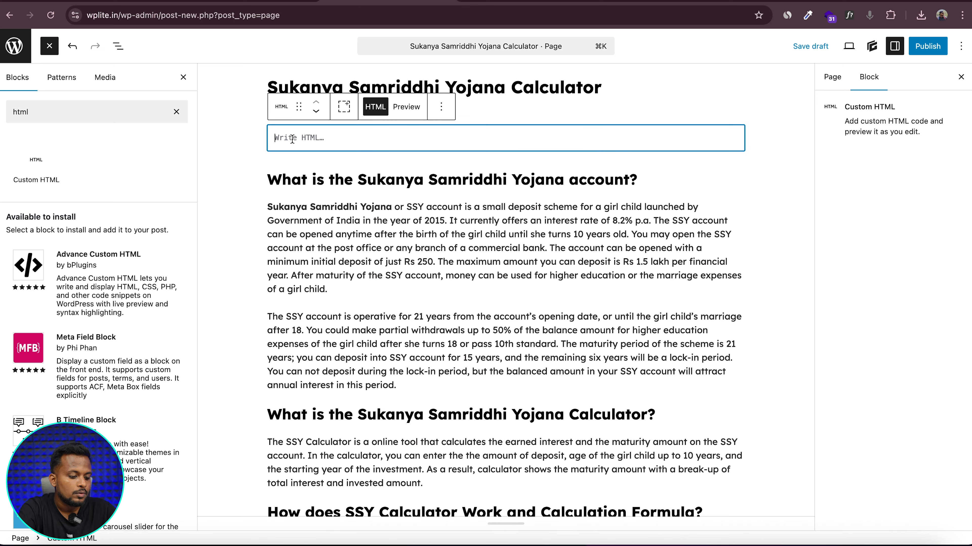
{"action": "key", "text": "super+v"}
- Publish the Sukanya Samriddhi Yojana Calculator page and look through its live version from the calculator down to the article
{"action": "left_click", "coordinate": [927, 46]}
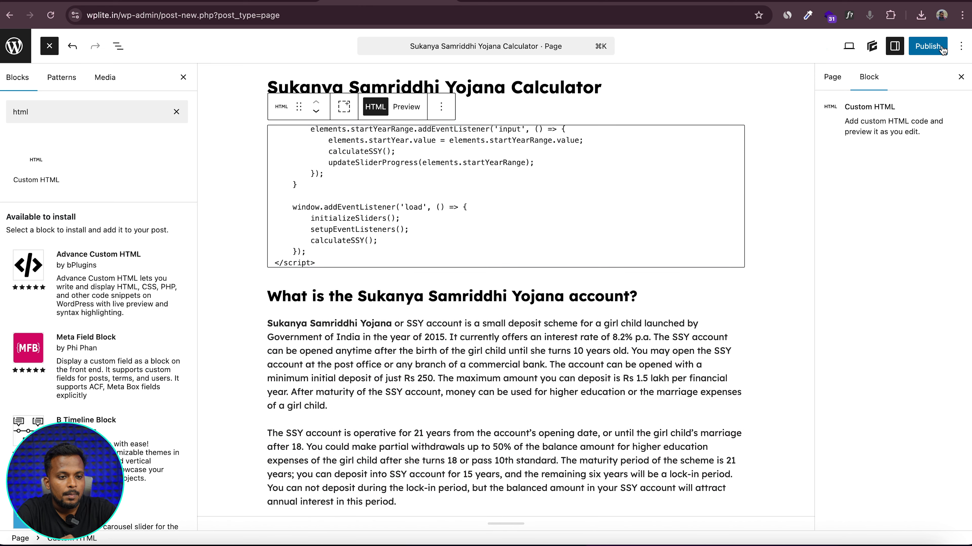
{"action": "left_click", "coordinate": [932, 46]}
{"action": "left_click", "coordinate": [848, 186]}
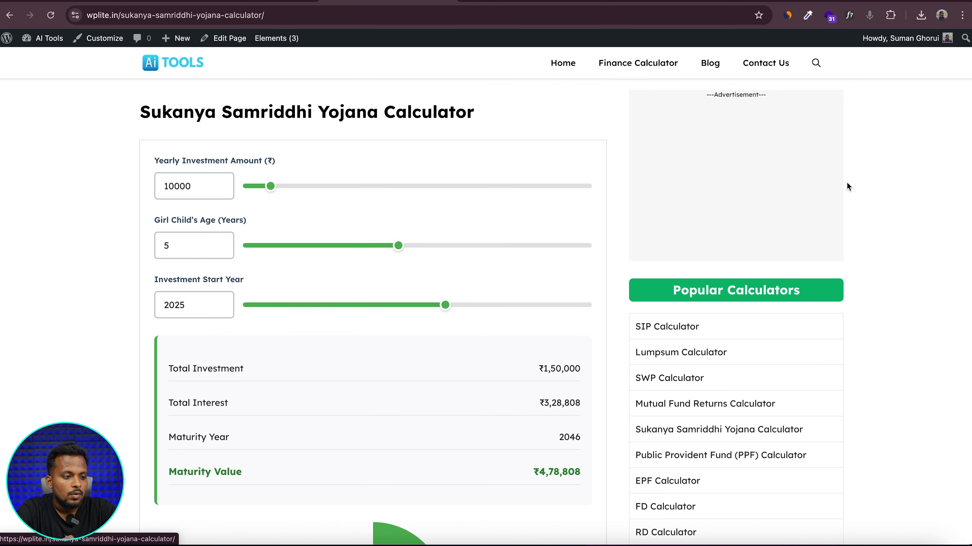
{"action": "scroll", "coordinate": [412, 150], "scroll_direction": "down", "scroll_amount": 10}
{"action": "scroll", "coordinate": [412, 149], "scroll_direction": "up", "scroll_amount": 10}
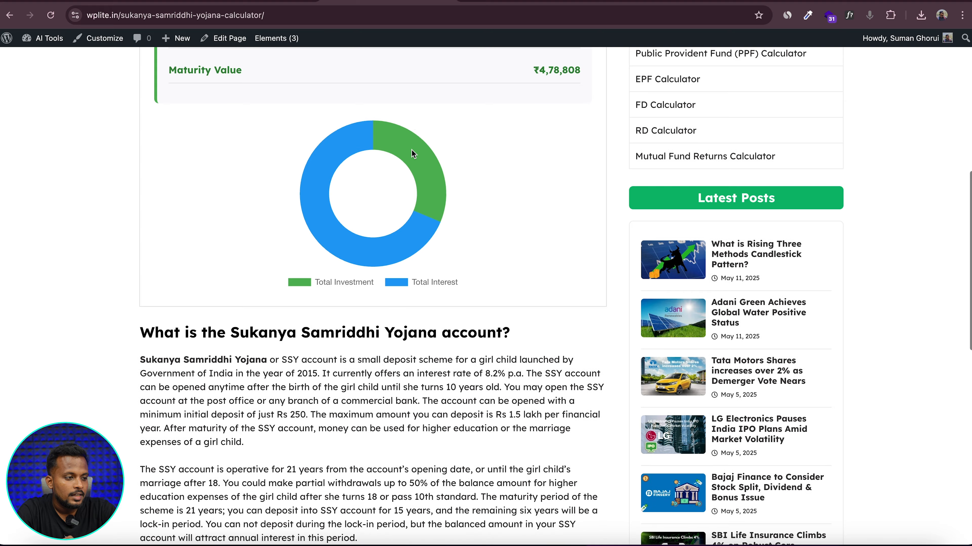
{"action": "left_click", "coordinate": [237, 15]}
{"action": "key", "text": "super+c"}
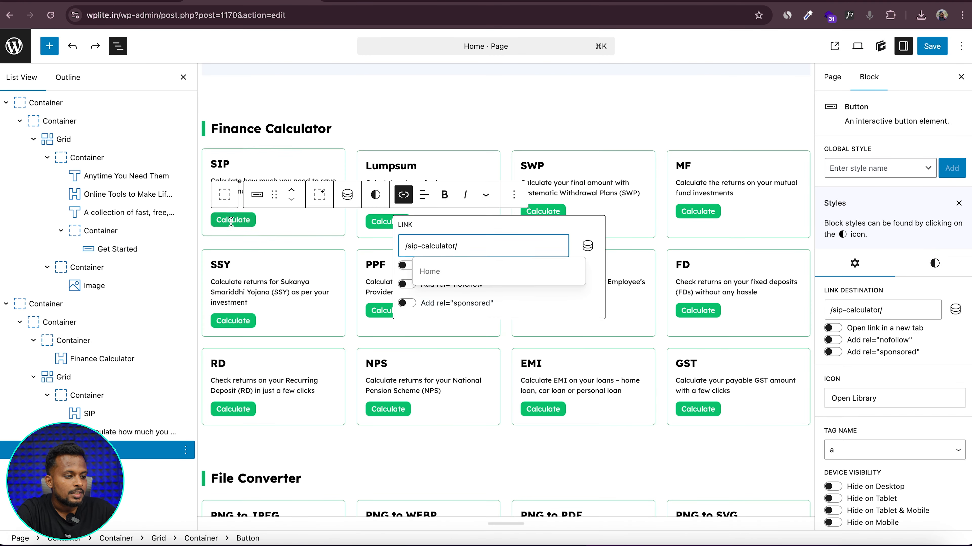
{"action": "left_click", "coordinate": [231, 220]}
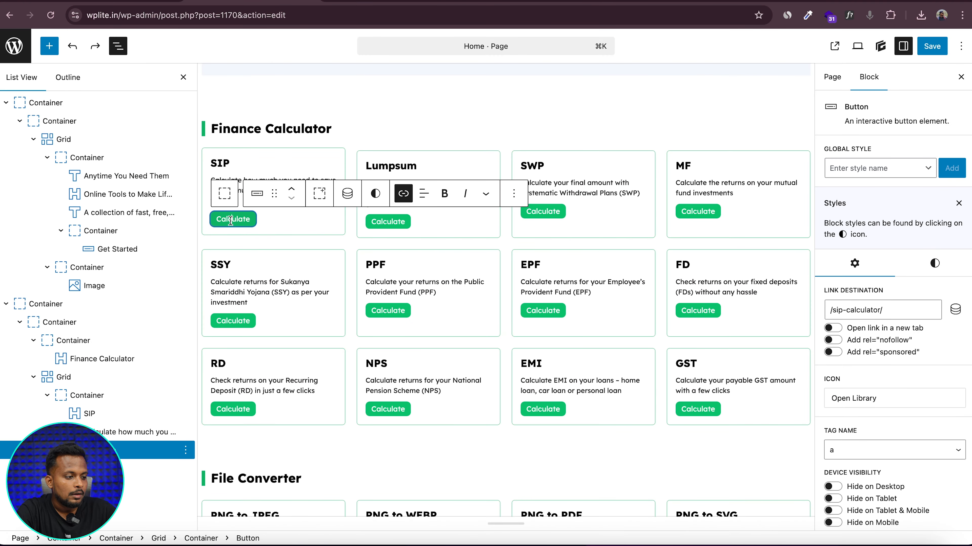
{"action": "left_click", "coordinate": [403, 194]}
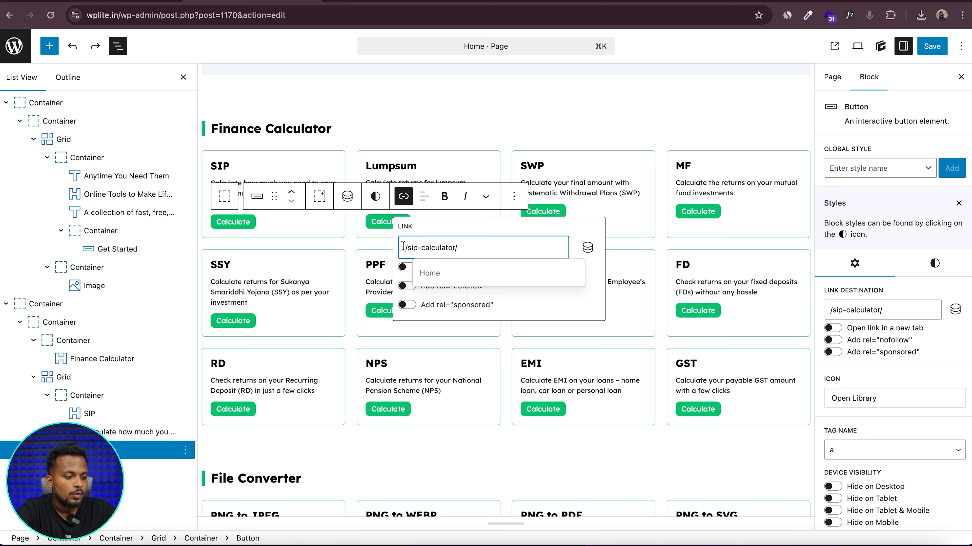
{"action": "triple_click", "coordinate": [481, 246]}
{"action": "key", "text": "super+v"}
{"action": "left_click", "coordinate": [932, 46]}
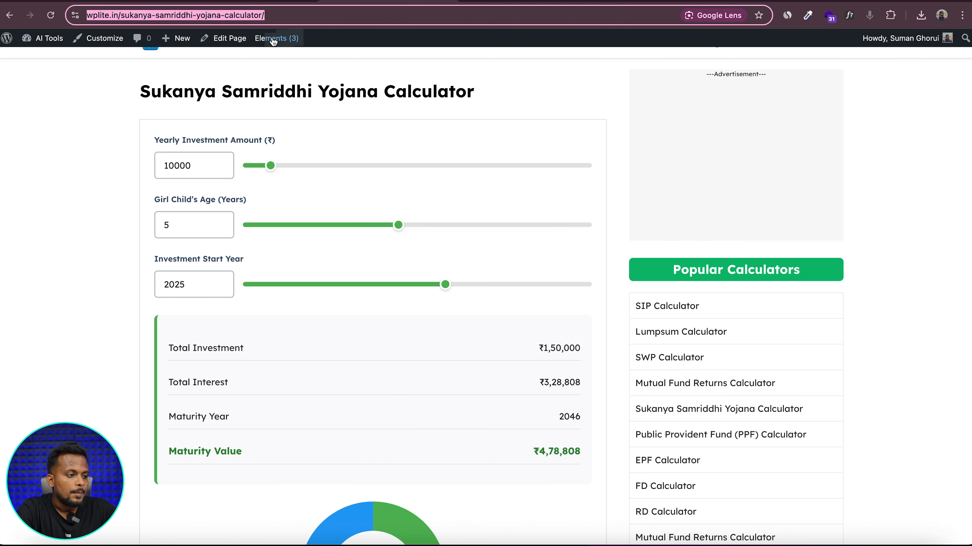
- Open the live homepage and test the SIP card's Calculate button
{"action": "scroll", "coordinate": [198, 62], "scroll_direction": "up", "scroll_amount": 1}
{"action": "left_click", "coordinate": [164, 67]}
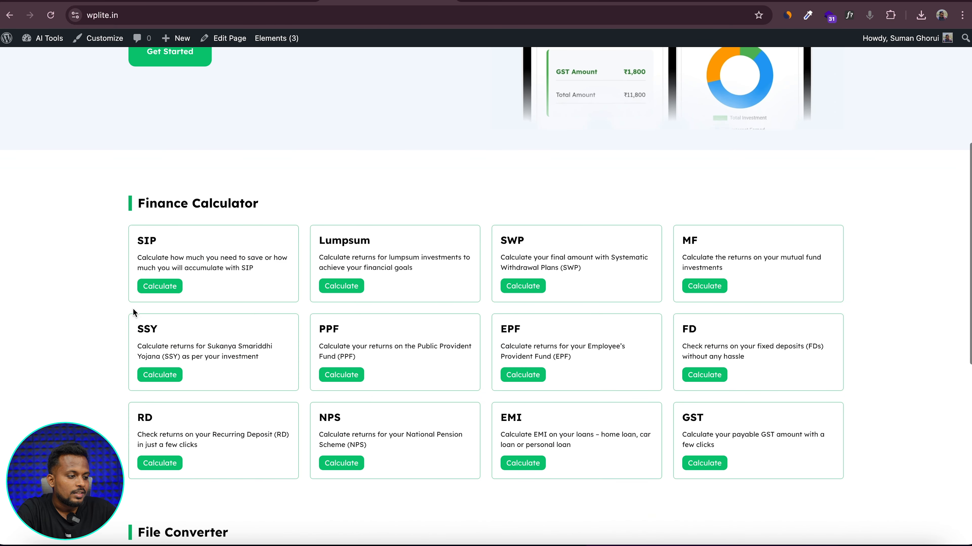
{"action": "left_click", "coordinate": [157, 283]}
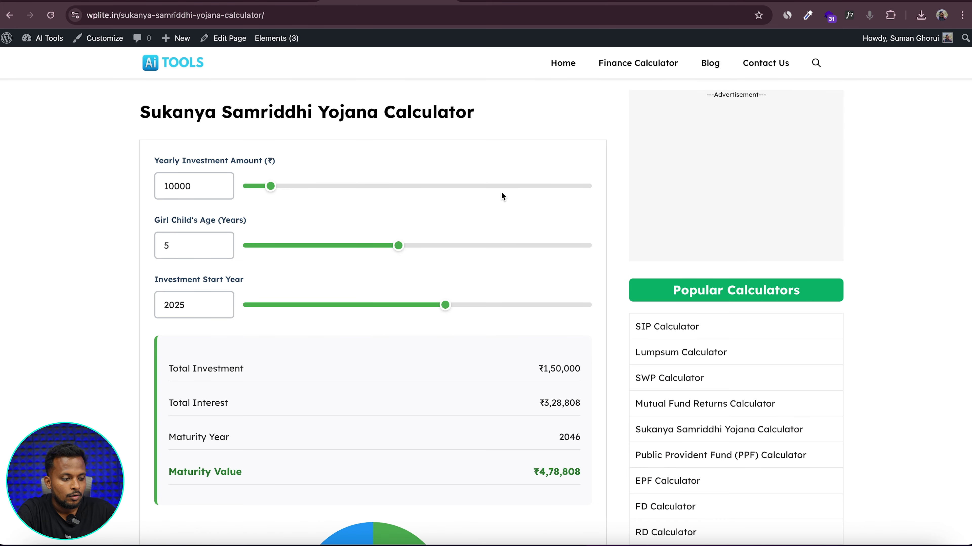
- Return to the live homepage and review its Finance Calculator and File Converter card sections
{"action": "left_click", "coordinate": [160, 62]}
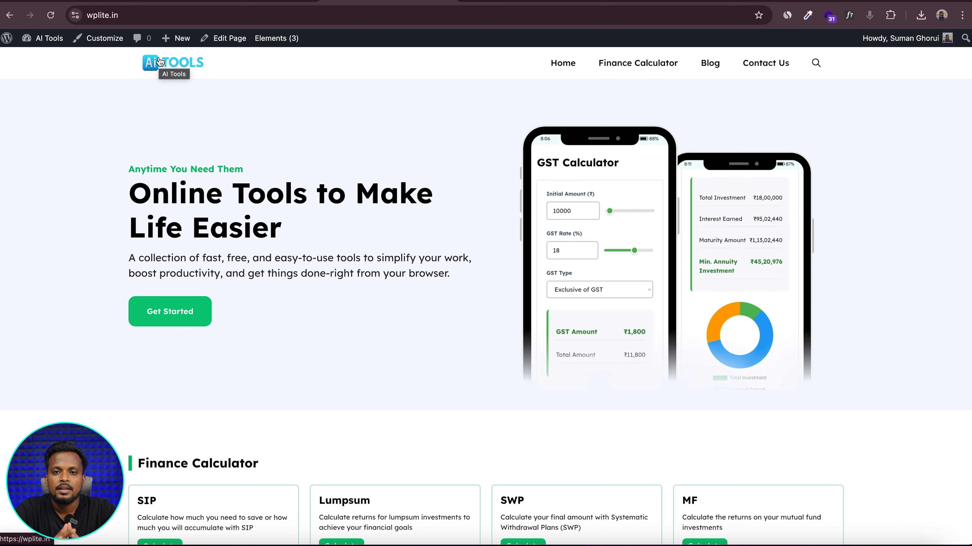
{"action": "scroll", "coordinate": [159, 62], "scroll_direction": "down", "scroll_amount": 10}
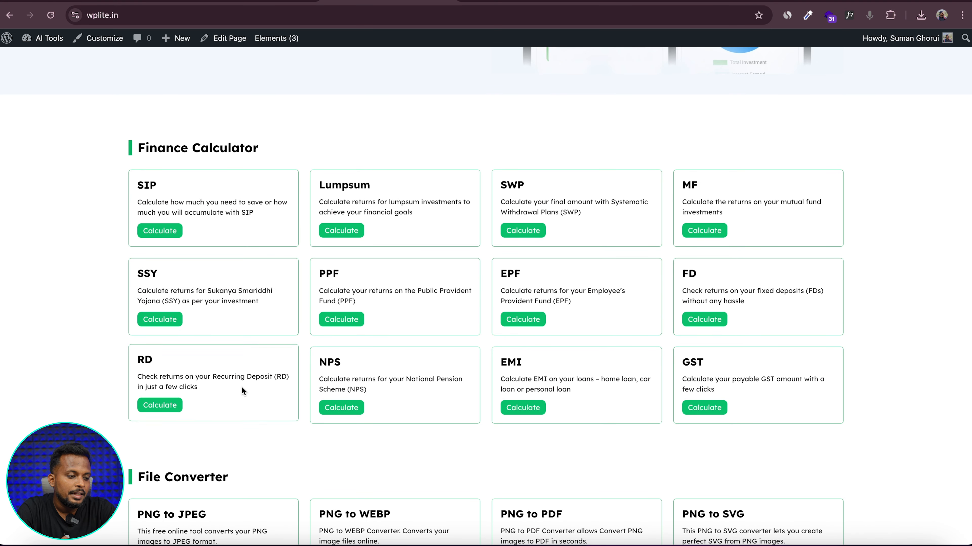
{"action": "scroll", "coordinate": [730, 280], "scroll_direction": "down", "scroll_amount": 10}
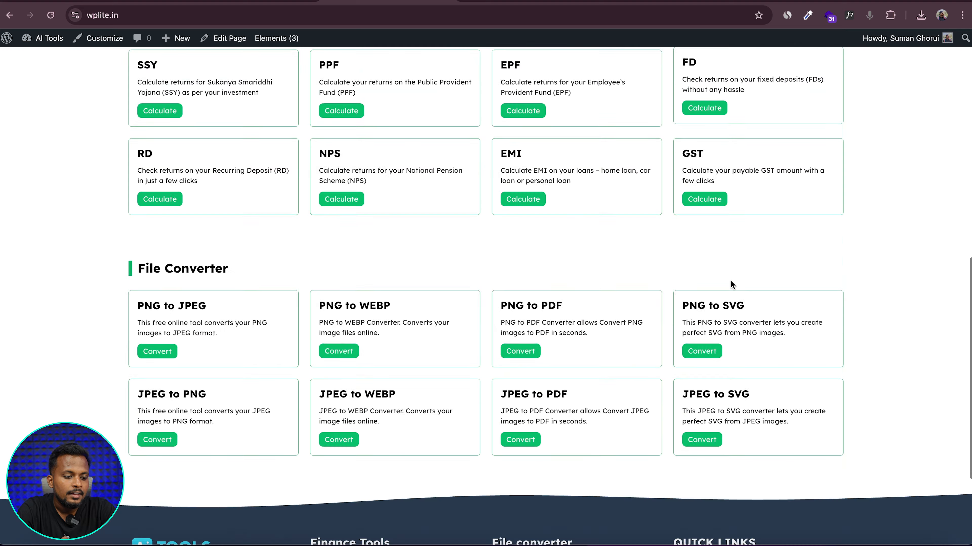
{"action": "scroll", "coordinate": [715, 215], "scroll_direction": "up", "scroll_amount": 6}
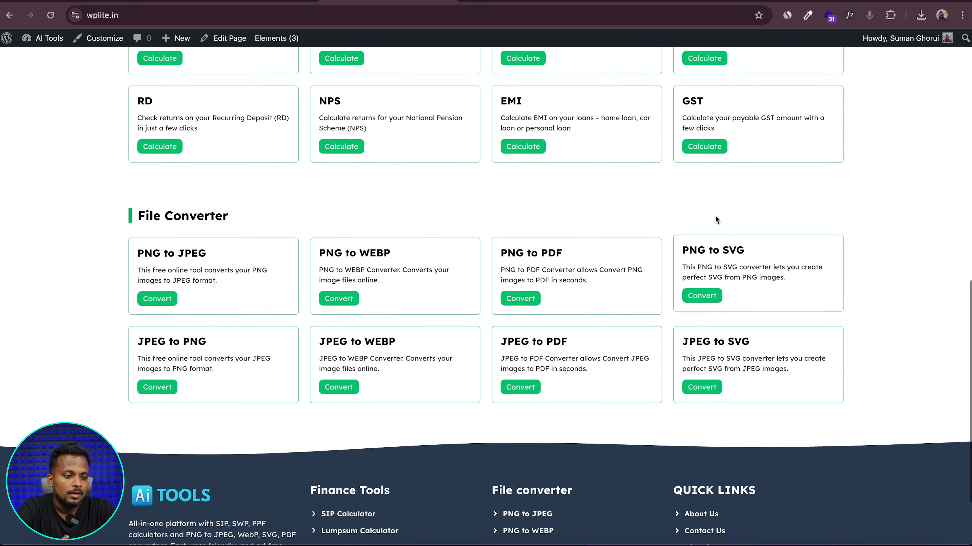
{"action": "scroll", "coordinate": [715, 215], "scroll_direction": "down", "scroll_amount": 2}
{"action": "scroll", "coordinate": [715, 216], "scroll_direction": "up", "scroll_amount": 2}
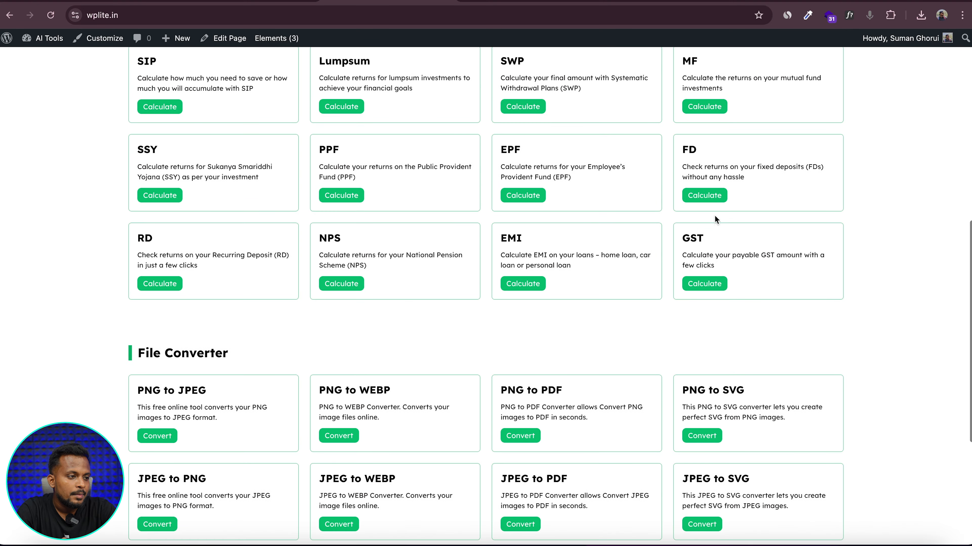
- Duplicate the GST card in the Home page's Finance Calculator grid, and delete the extra copy
{"action": "left_click", "coordinate": [279, 4]}
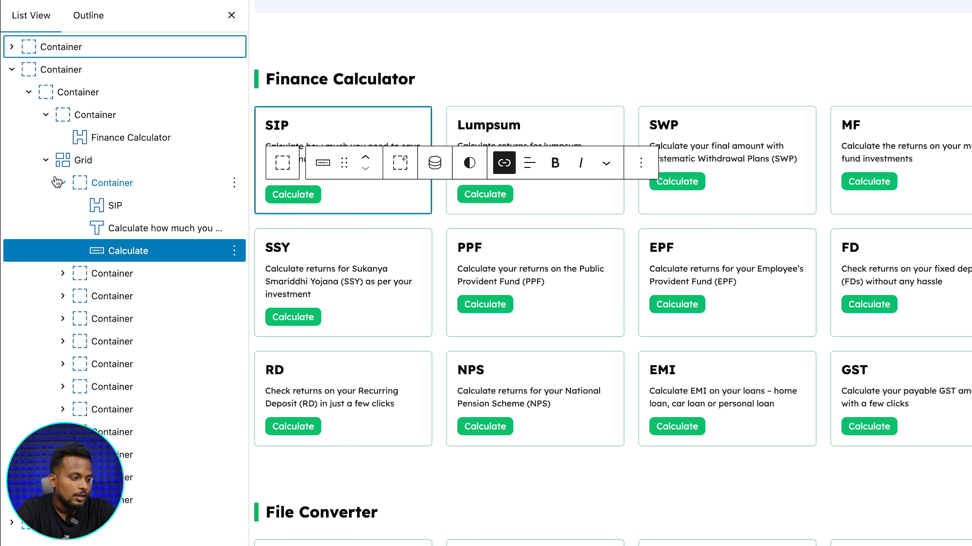
{"action": "left_click", "coordinate": [63, 183]}
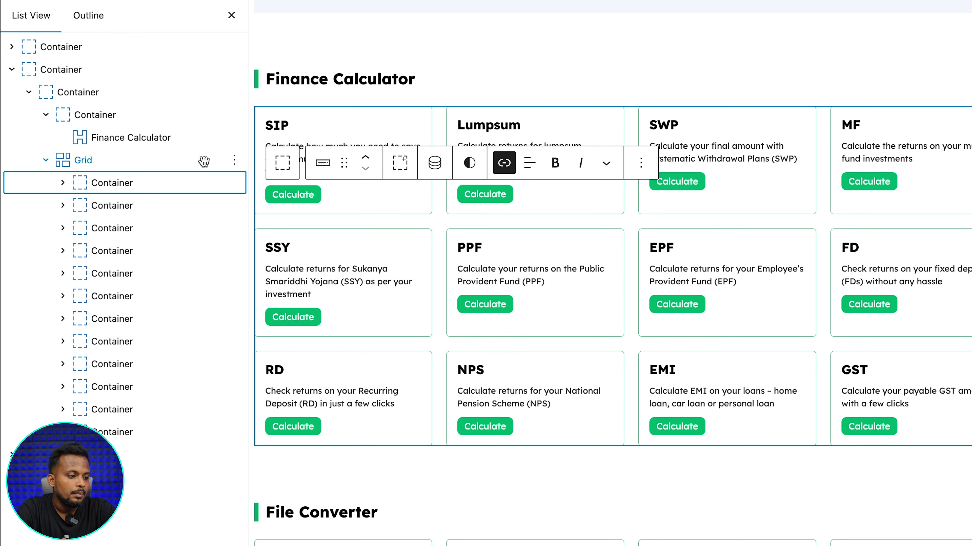
{"action": "scroll", "coordinate": [143, 393], "scroll_direction": "down", "scroll_amount": 2}
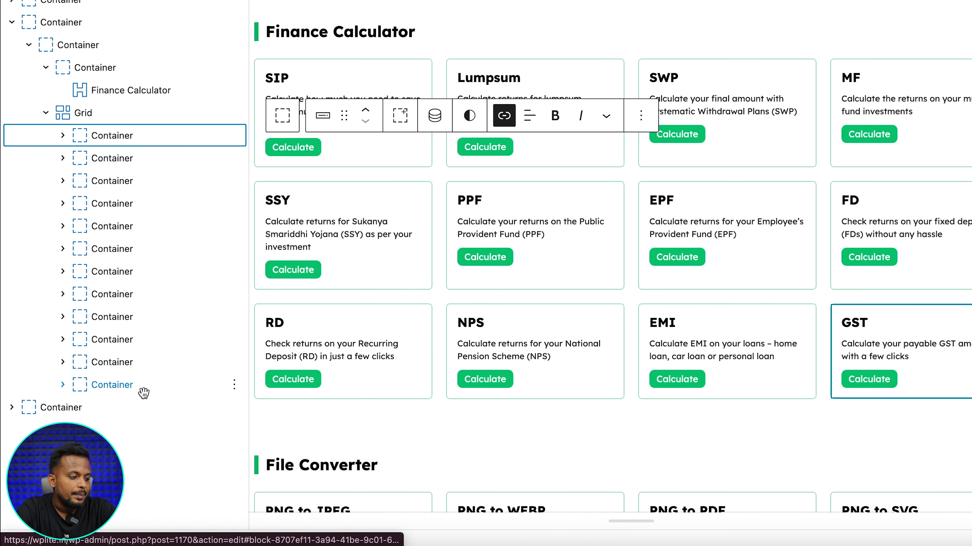
{"action": "left_click", "coordinate": [234, 384]}
{"action": "left_click", "coordinate": [282, 96]}
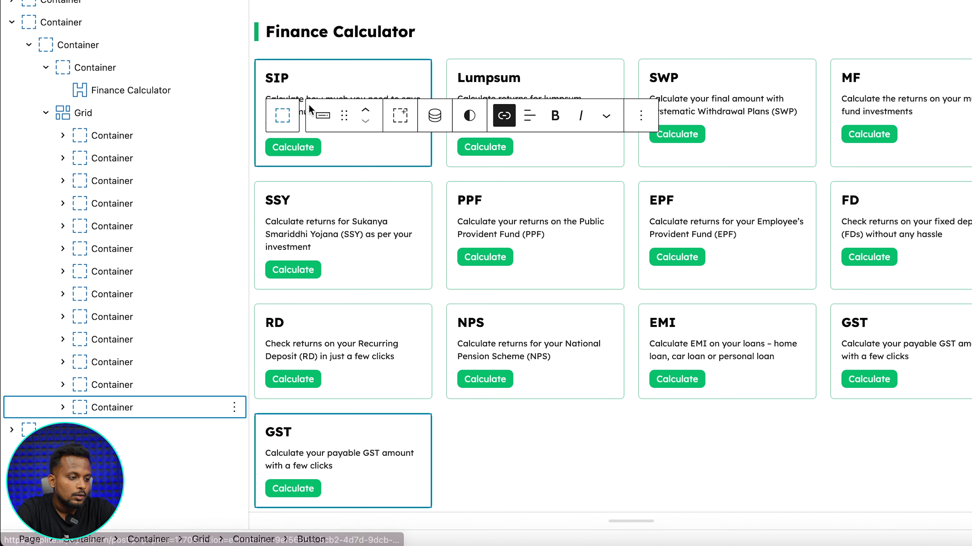
{"action": "scroll", "coordinate": [425, 271], "scroll_direction": "down", "scroll_amount": 1}
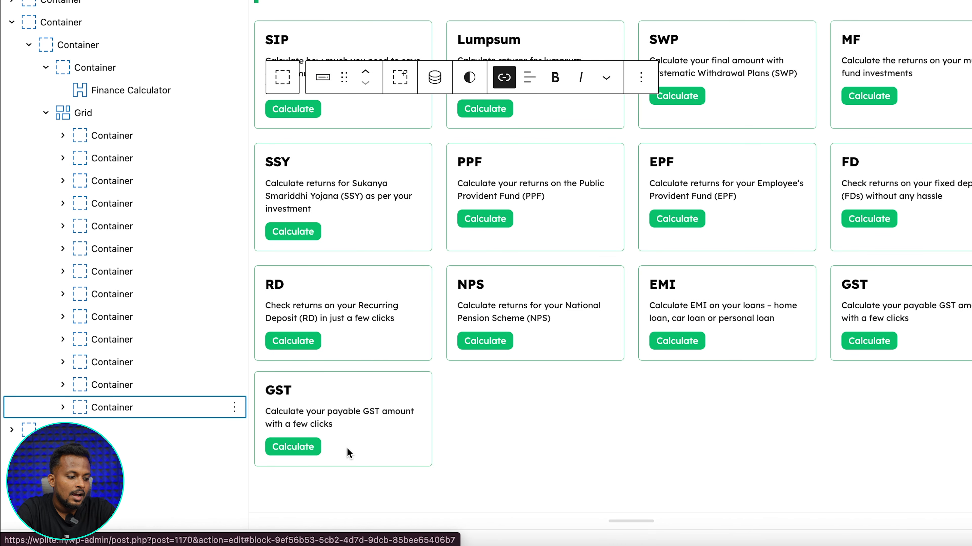
{"action": "left_click", "coordinate": [234, 407]}
{"action": "left_click", "coordinate": [249, 374]}
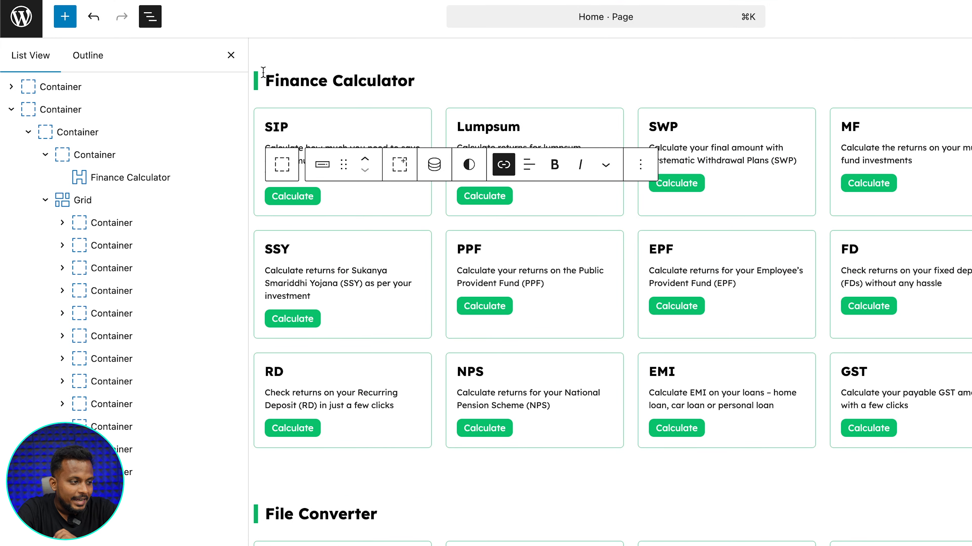
- Duplicate the whole Finance Calculator section container, inspect the copy above the File Converter section, and delete it
{"action": "left_click", "coordinate": [11, 110]}
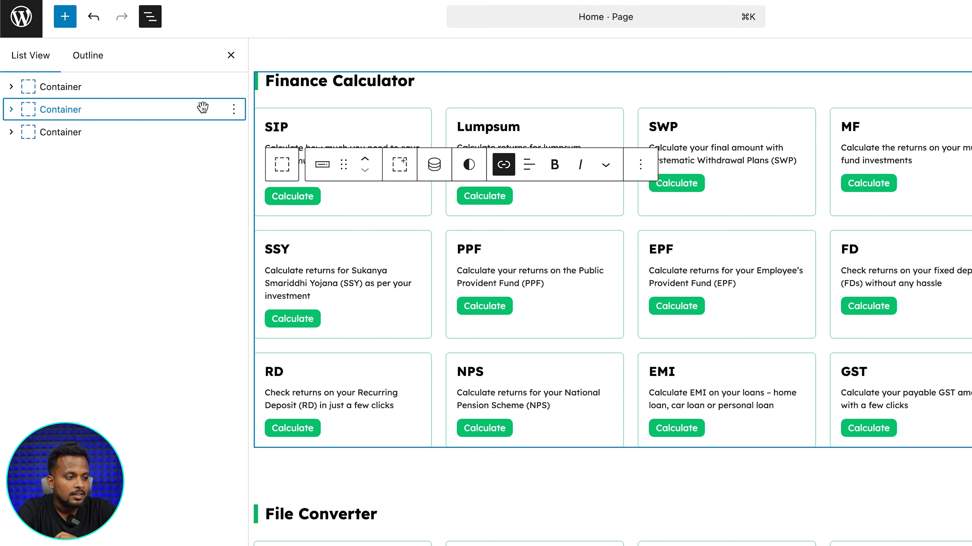
{"action": "left_click", "coordinate": [233, 109]}
{"action": "left_click", "coordinate": [260, 202]}
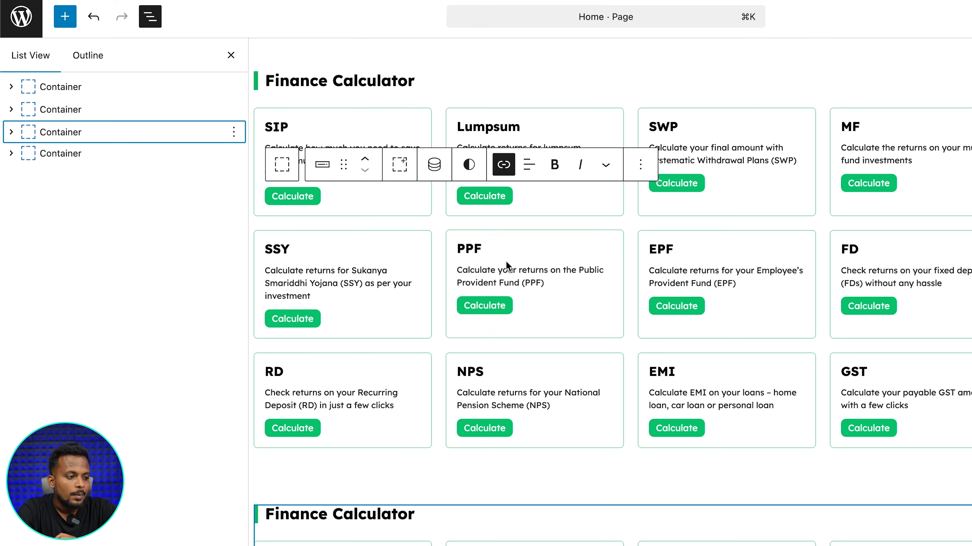
{"action": "scroll", "coordinate": [419, 299], "scroll_direction": "down", "scroll_amount": 6}
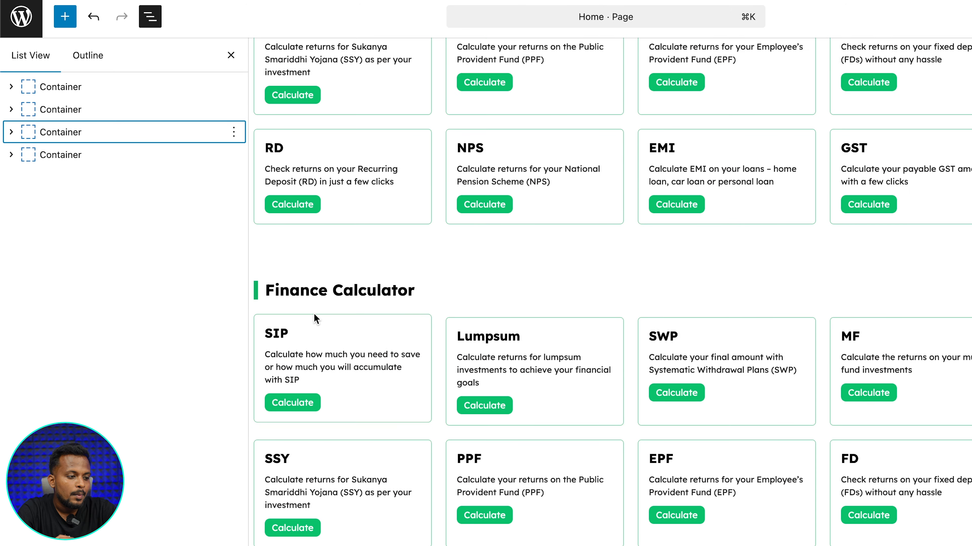
{"action": "scroll", "coordinate": [316, 319], "scroll_direction": "down", "scroll_amount": 12}
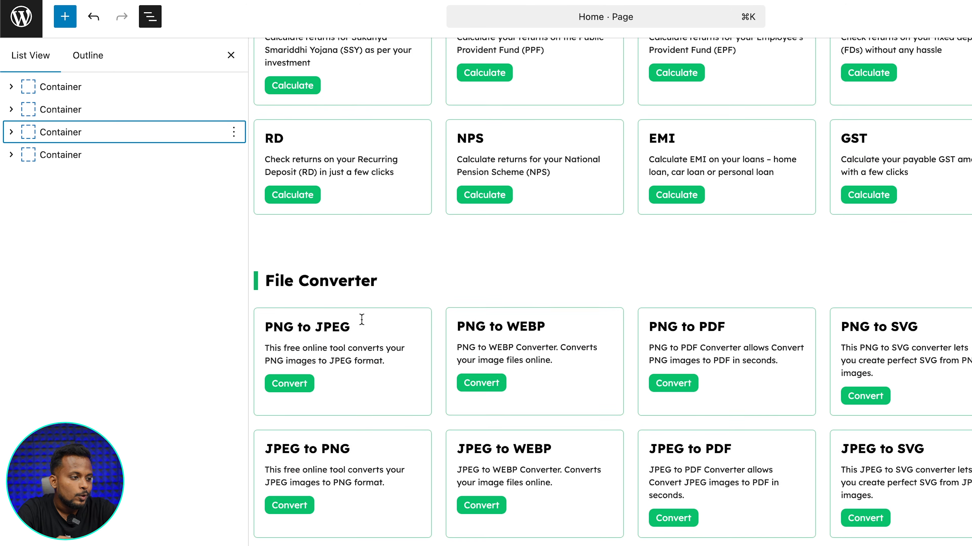
{"action": "left_click", "coordinate": [233, 132]}
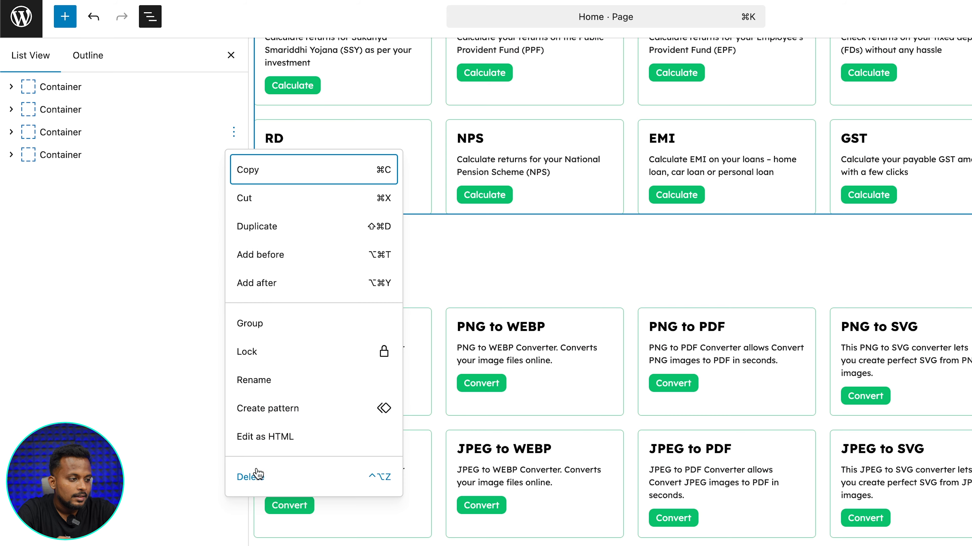
{"action": "left_click", "coordinate": [259, 475]}
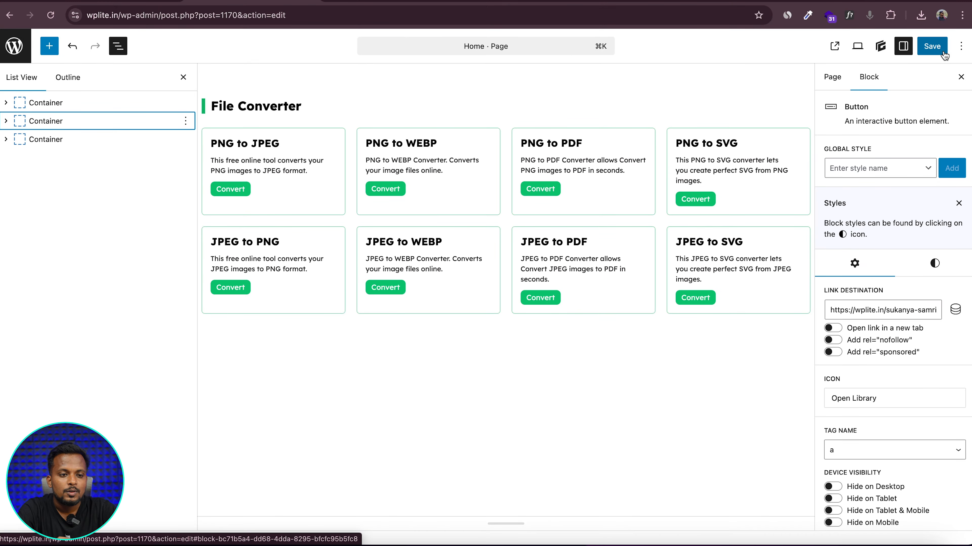
- Save the Home page and review the live homepage from hero to footer
{"action": "left_click", "coordinate": [932, 46]}
{"action": "left_click", "coordinate": [834, 46]}
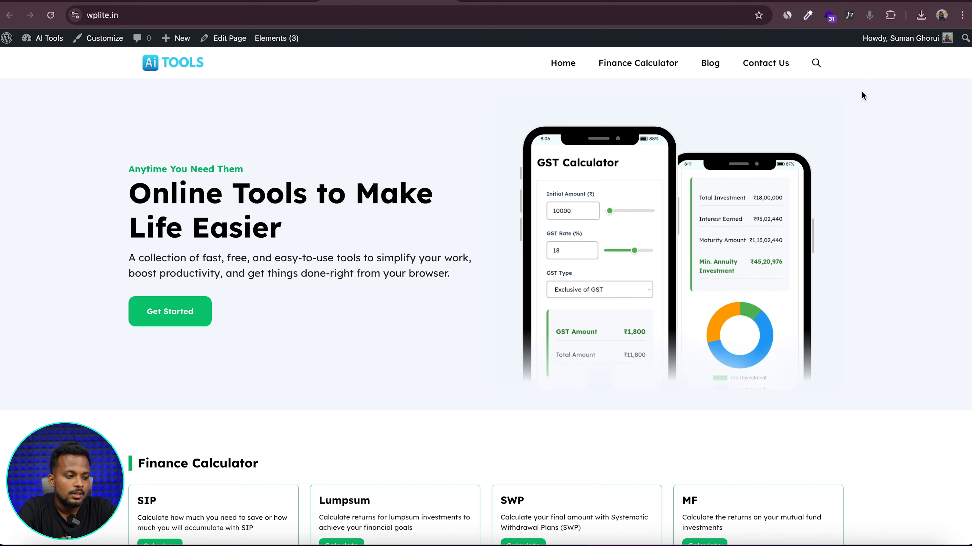
{"action": "scroll", "coordinate": [868, 138], "scroll_direction": "down", "scroll_amount": 20}
{"action": "scroll", "coordinate": [866, 138], "scroll_direction": "up", "scroll_amount": 20}
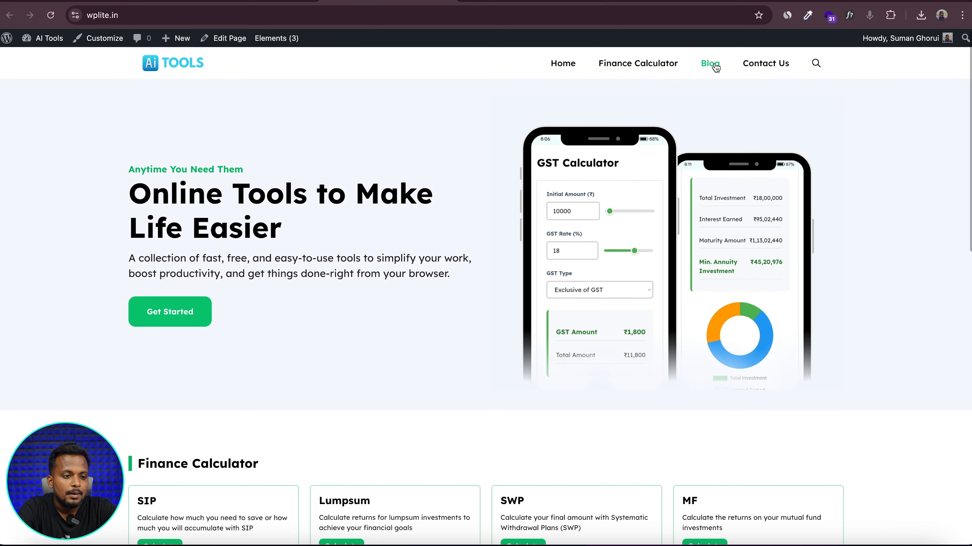
- Review the live site's Blog page and open its Finance Calculator page
{"action": "left_click", "coordinate": [714, 66]}
{"action": "scroll", "coordinate": [700, 292], "scroll_direction": "down", "scroll_amount": 10}
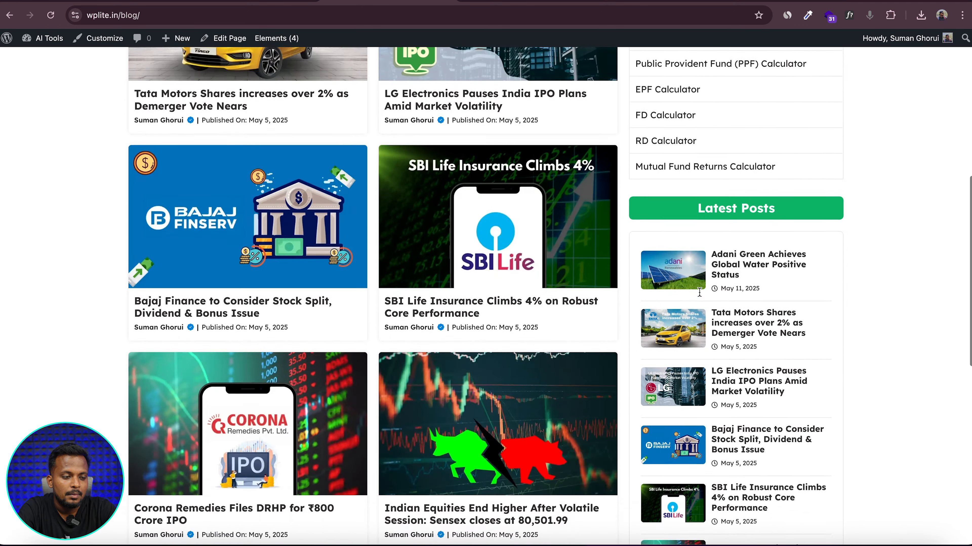
{"action": "scroll", "coordinate": [700, 293], "scroll_direction": "up", "scroll_amount": 10}
{"action": "left_click", "coordinate": [623, 72]}
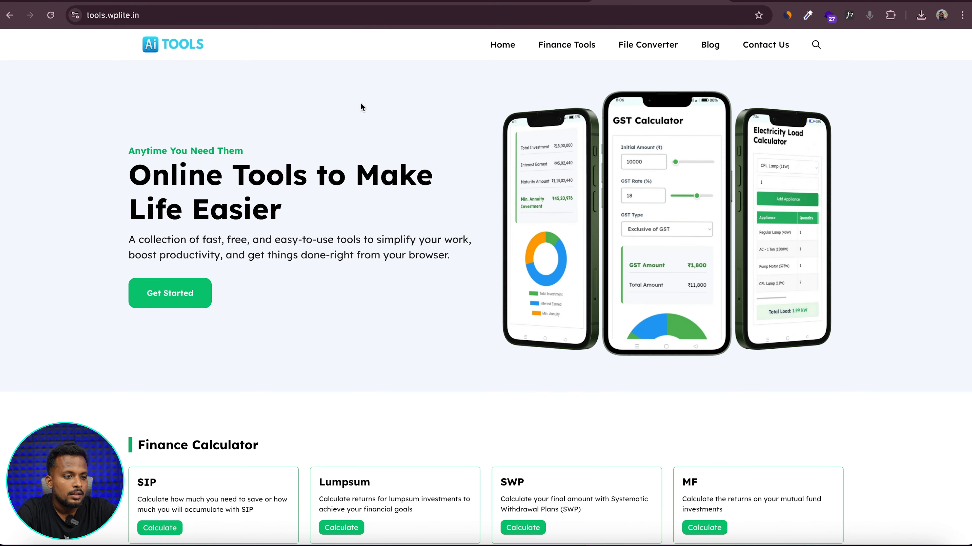
- Review the Finance Tools page on the tools.wplite.in demo site and download the File Converter page's phone mockup image
{"action": "left_click", "coordinate": [566, 45]}
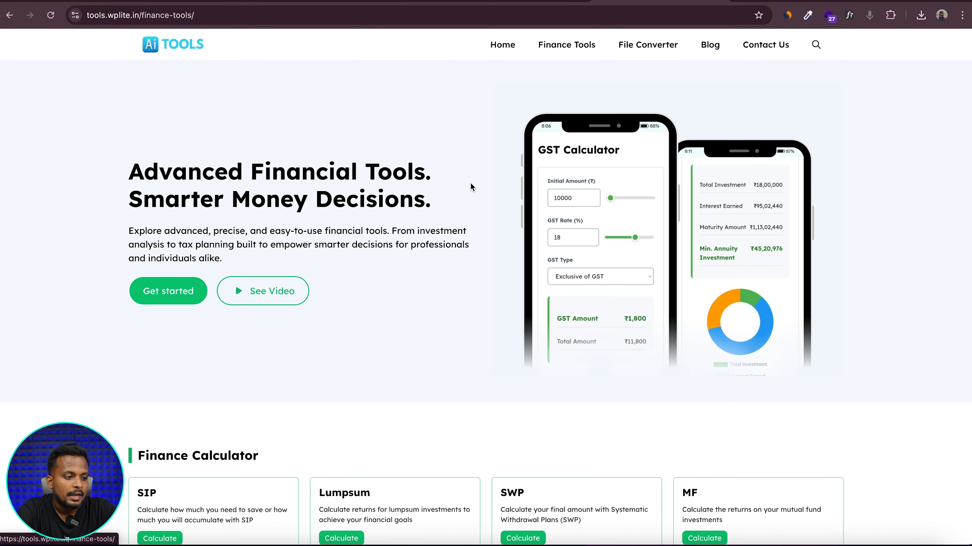
{"action": "scroll", "coordinate": [459, 210], "scroll_direction": "down", "scroll_amount": 5}
{"action": "scroll", "coordinate": [454, 230], "scroll_direction": "up", "scroll_amount": 6}
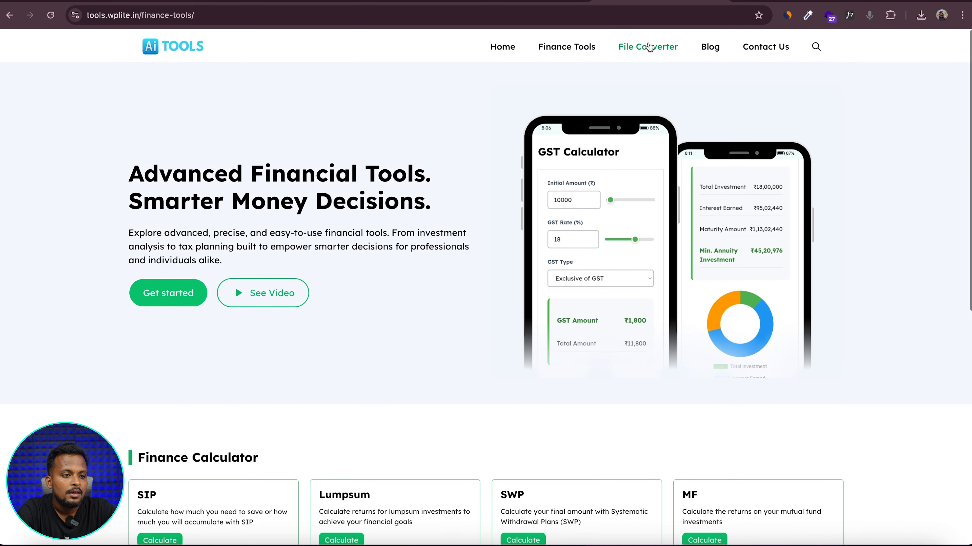
{"action": "left_click", "coordinate": [649, 45]}
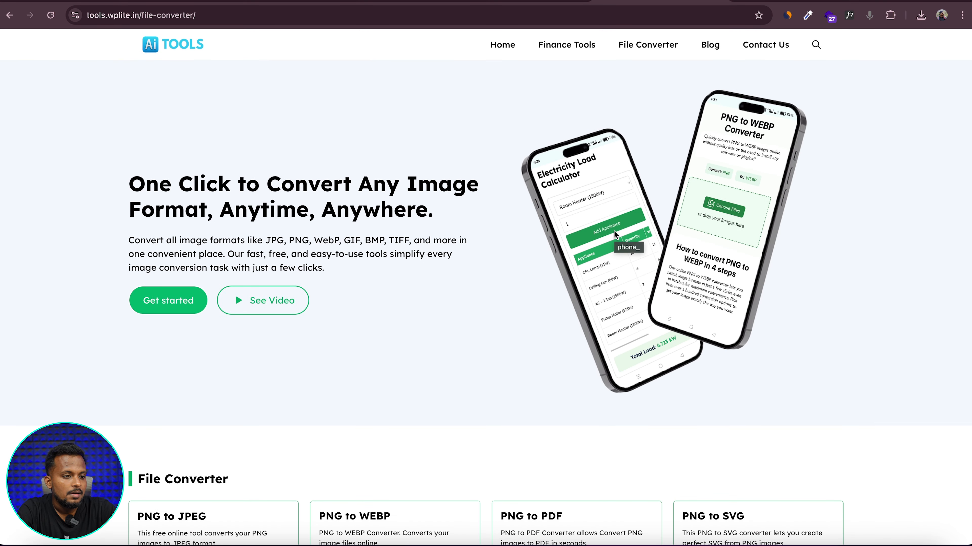
{"action": "right_click", "coordinate": [613, 231]}
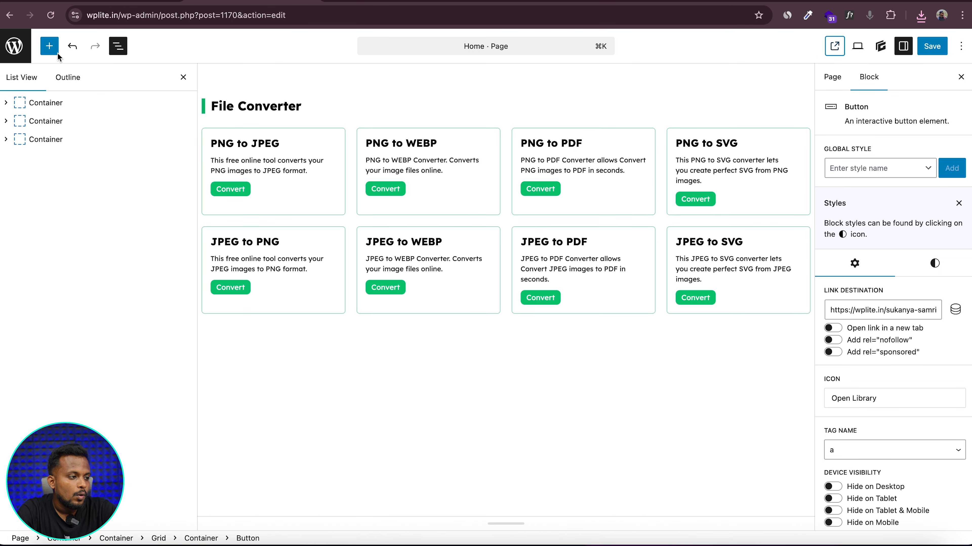
- Open the Finance Calculator page for editing and set its layout to No Sidebars, Full Width container and disabled content title
{"action": "left_click", "coordinate": [15, 48]}
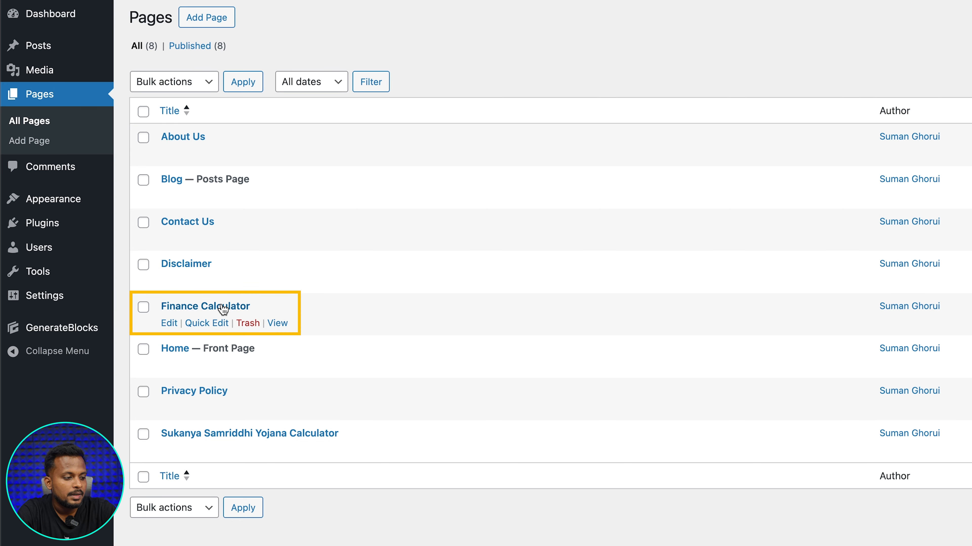
{"action": "left_click", "coordinate": [169, 323]}
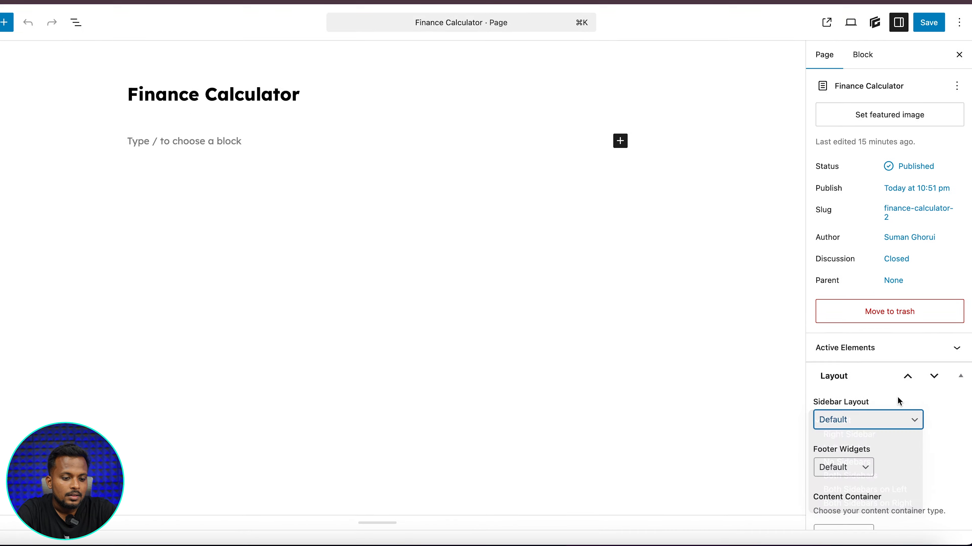
{"action": "left_click", "coordinate": [844, 421]}
{"action": "left_click", "coordinate": [843, 460]}
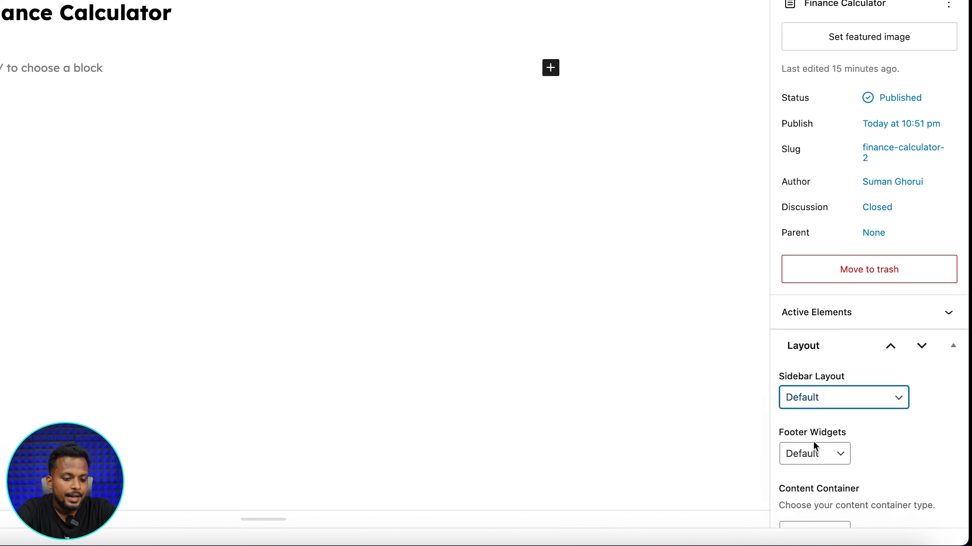
{"action": "scroll", "coordinate": [814, 445], "scroll_direction": "down", "scroll_amount": 3}
{"action": "left_click", "coordinate": [816, 456]}
{"action": "left_click", "coordinate": [824, 469]}
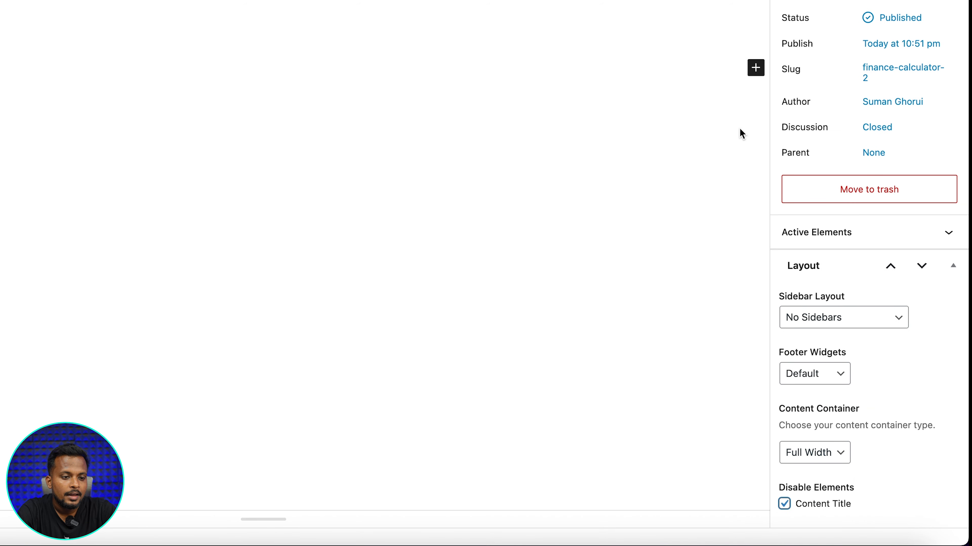
- Insert the Tools Page 1 pattern from My patterns into the Finance Calculator page
{"action": "left_click", "coordinate": [755, 68]}
{"action": "left_click", "coordinate": [643, 289]}
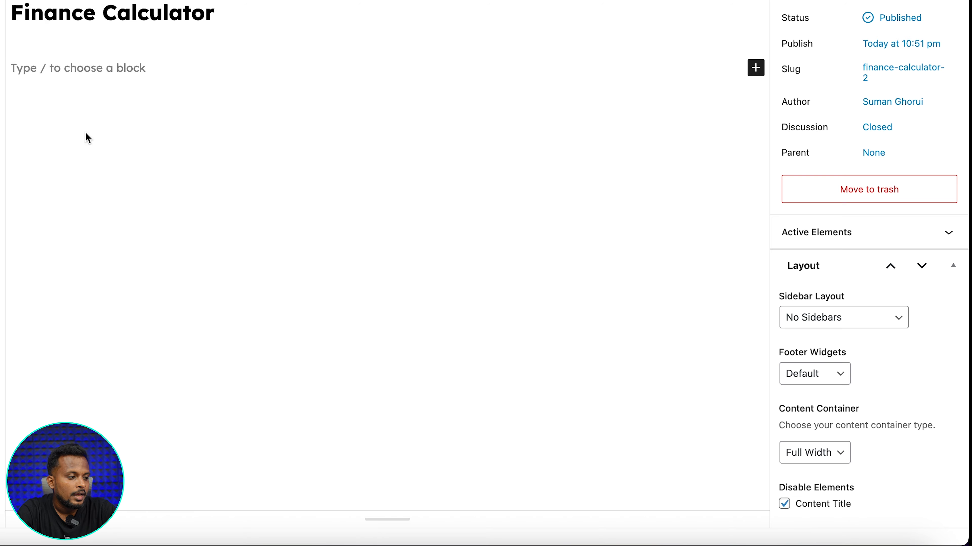
{"action": "left_click", "coordinate": [73, 22]}
{"action": "left_click", "coordinate": [78, 129]}
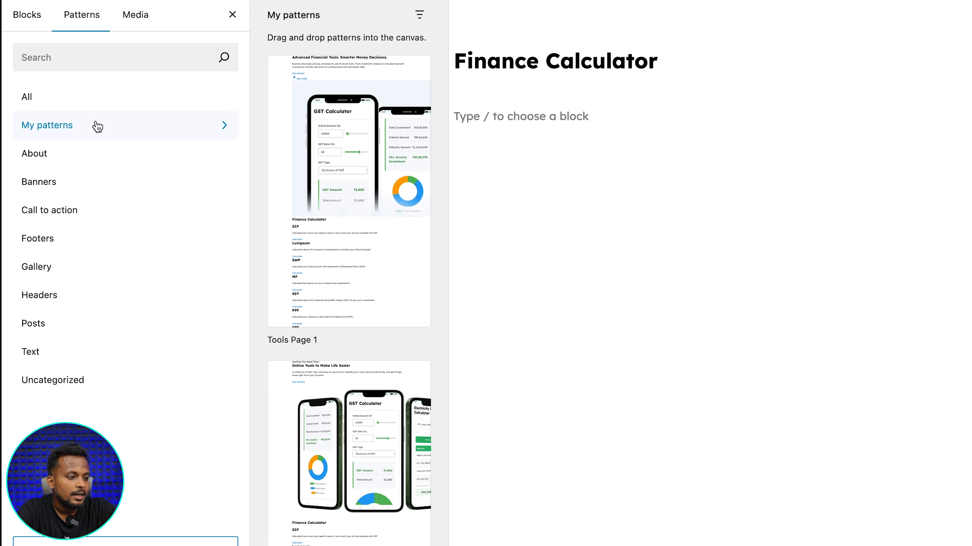
{"action": "scroll", "coordinate": [352, 271], "scroll_direction": "down", "scroll_amount": 1}
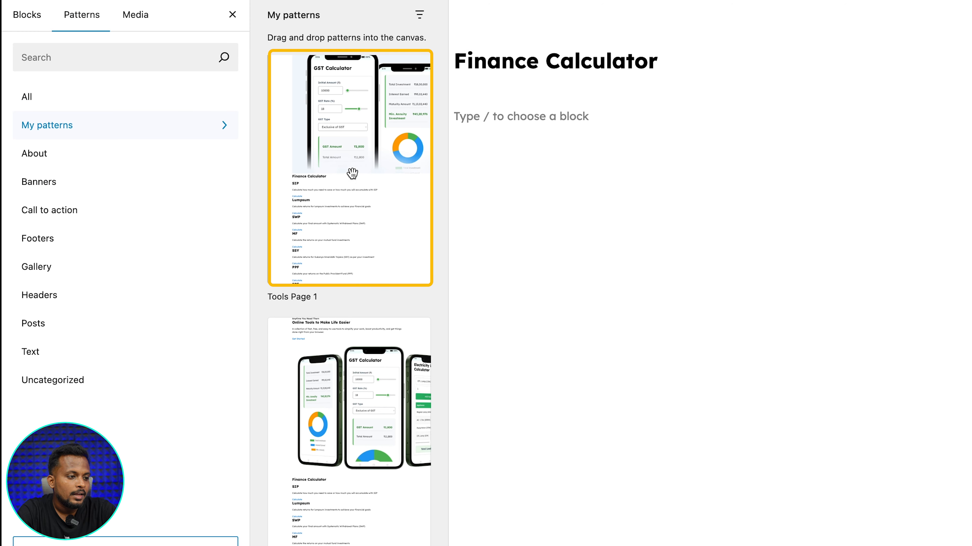
{"action": "left_click", "coordinate": [359, 247]}
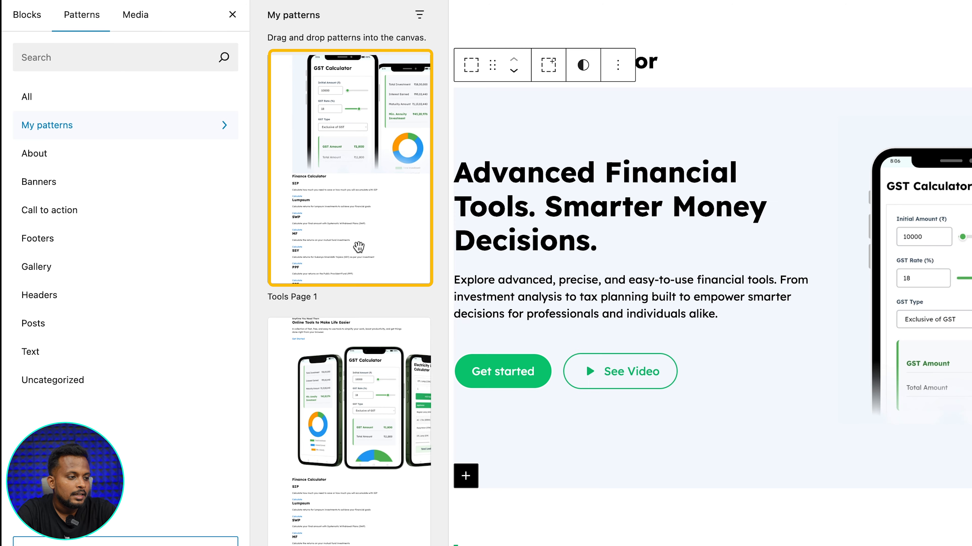
{"action": "left_click", "coordinate": [233, 15]}
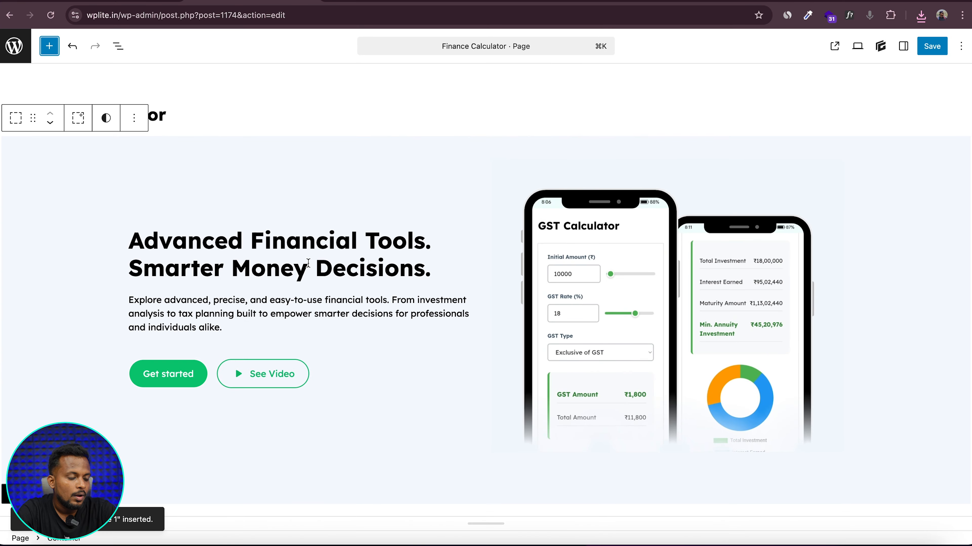
{"action": "scroll", "coordinate": [308, 264], "scroll_direction": "down", "scroll_amount": 10}
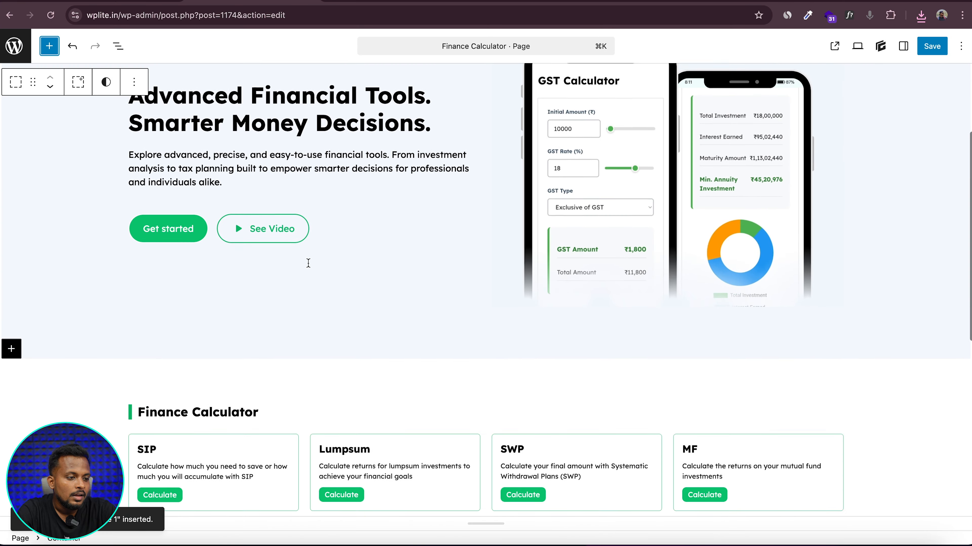
{"action": "scroll", "coordinate": [308, 263], "scroll_direction": "up", "scroll_amount": 5}
{"action": "scroll", "coordinate": [309, 267], "scroll_direction": "up", "scroll_amount": 5}
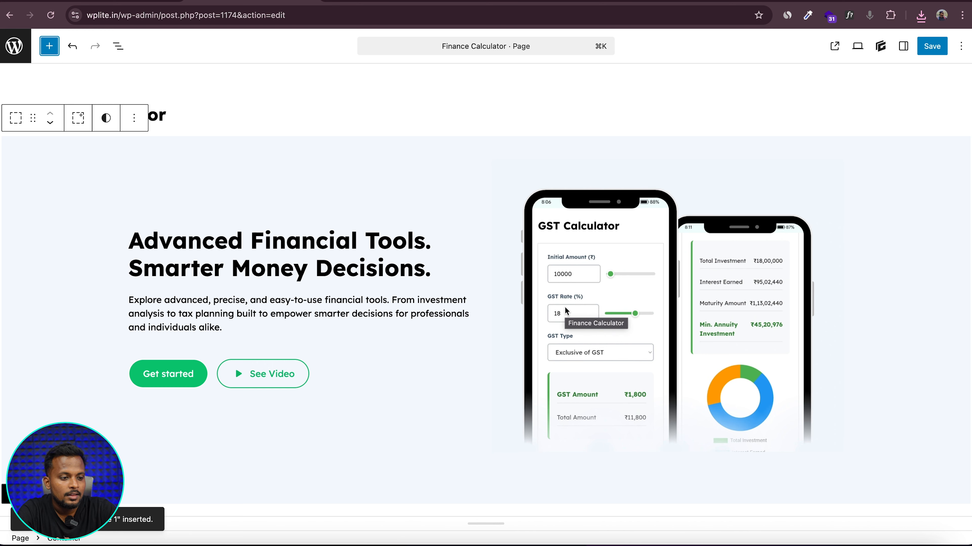
- Replace the hero section's phone image with the uploaded file phone_.png
{"action": "left_click", "coordinate": [691, 329]}
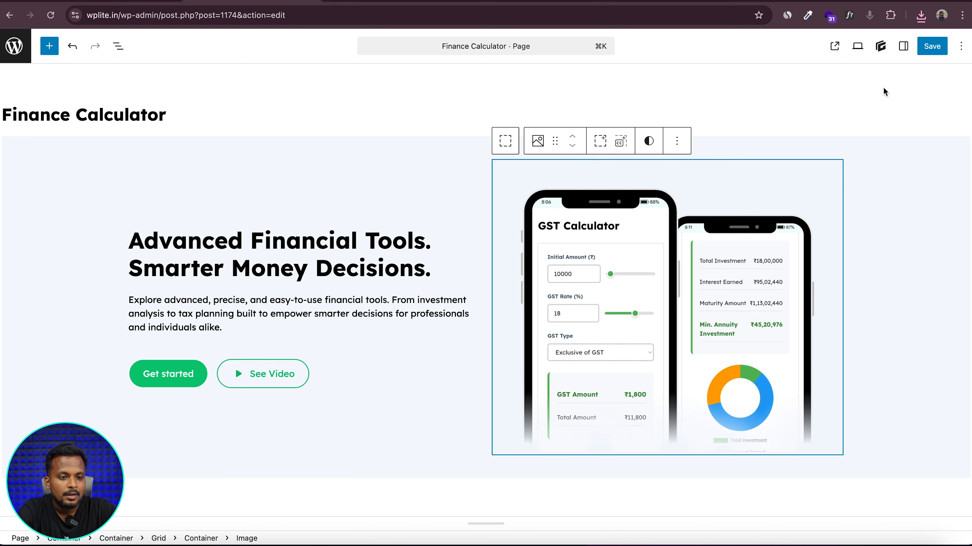
{"action": "left_click", "coordinate": [903, 46]}
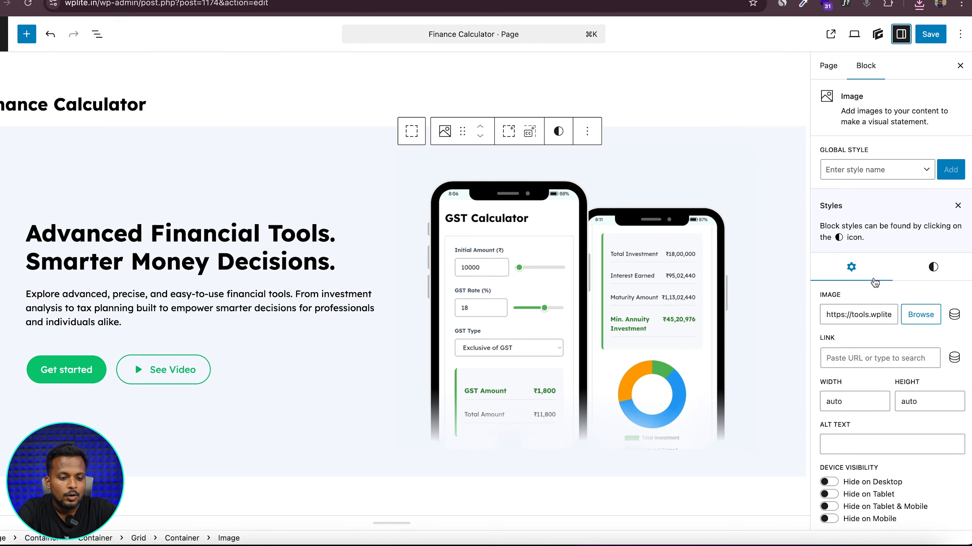
{"action": "left_click", "coordinate": [921, 314]}
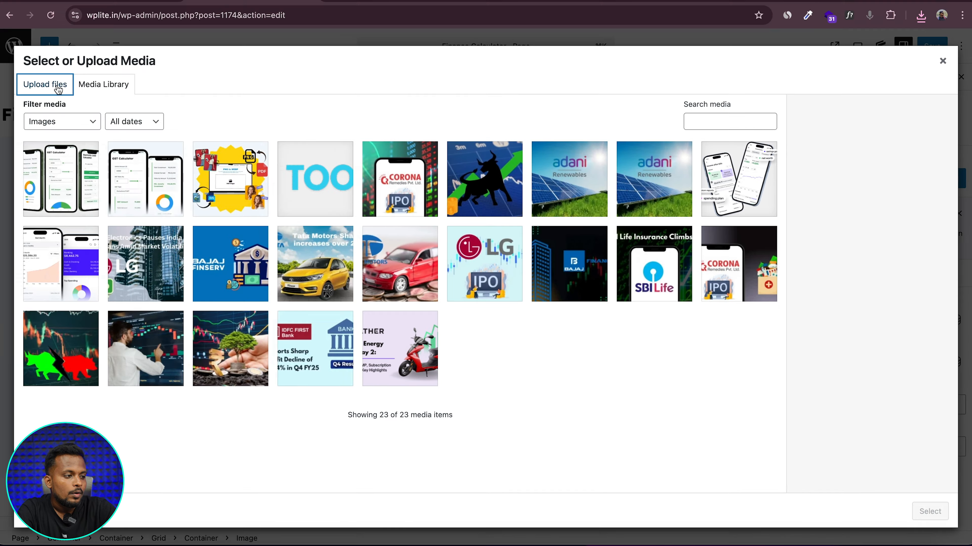
{"action": "left_click", "coordinate": [58, 86]}
{"action": "left_click", "coordinate": [488, 274]}
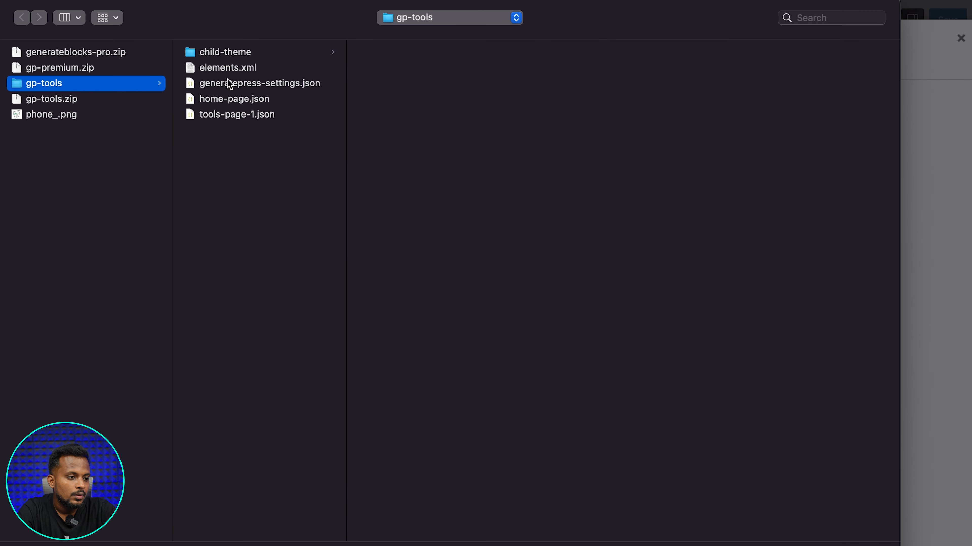
{"action": "left_click", "coordinate": [63, 116]}
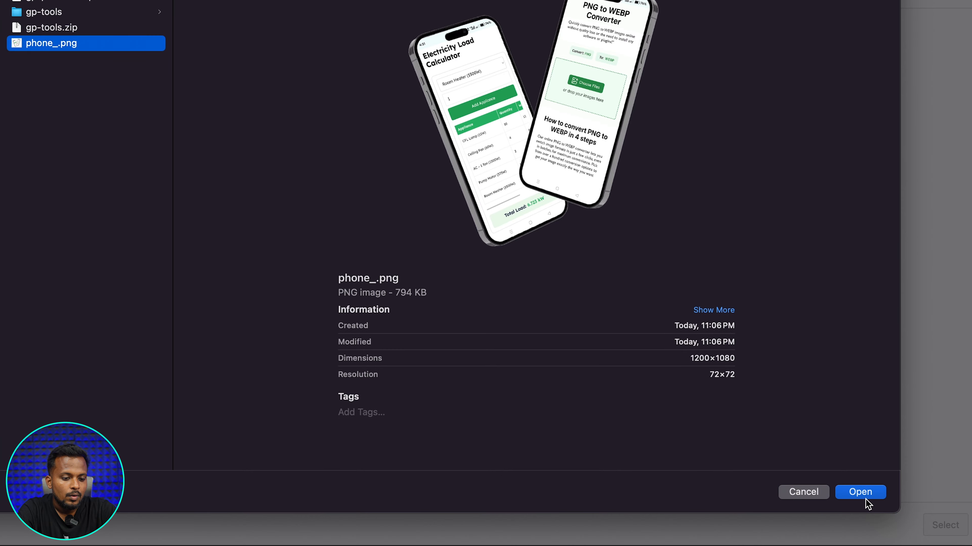
{"action": "left_click", "coordinate": [865, 498]}
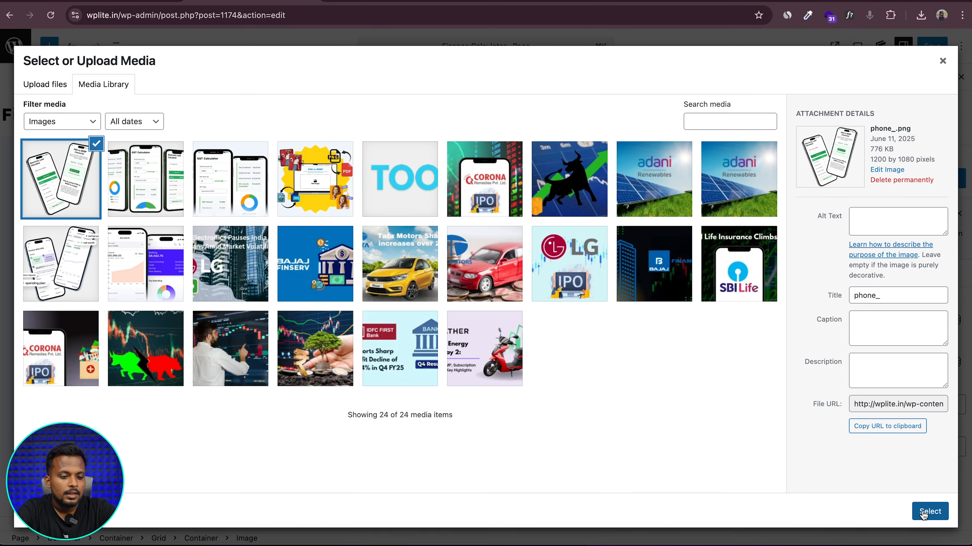
{"action": "left_click", "coordinate": [930, 512]}
- Check the hero buttons and calculator cards, save the Finance Calculator page and open it live
{"action": "scroll", "coordinate": [648, 281], "scroll_direction": "down", "scroll_amount": 3}
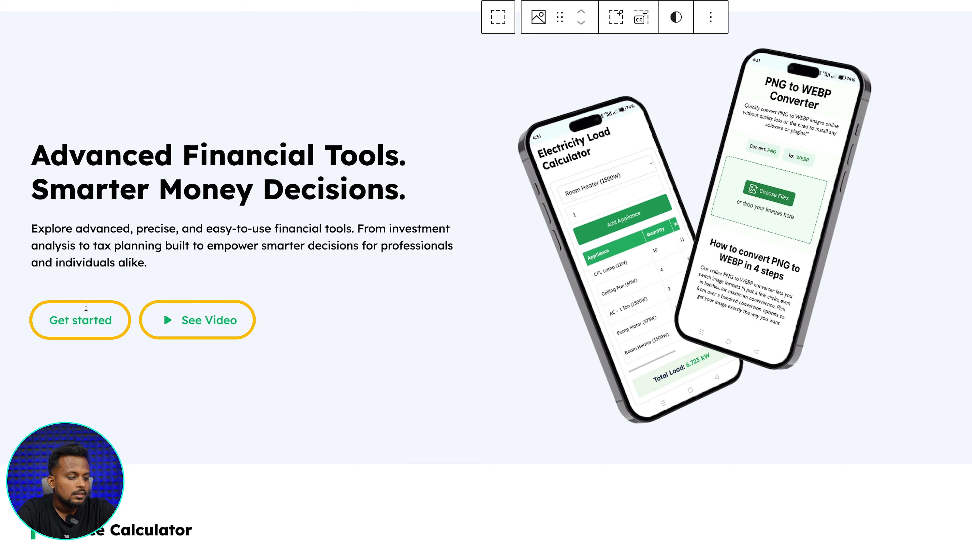
{"action": "scroll", "coordinate": [307, 368], "scroll_direction": "down", "scroll_amount": 2}
{"action": "scroll", "coordinate": [307, 366], "scroll_direction": "down", "scroll_amount": 8}
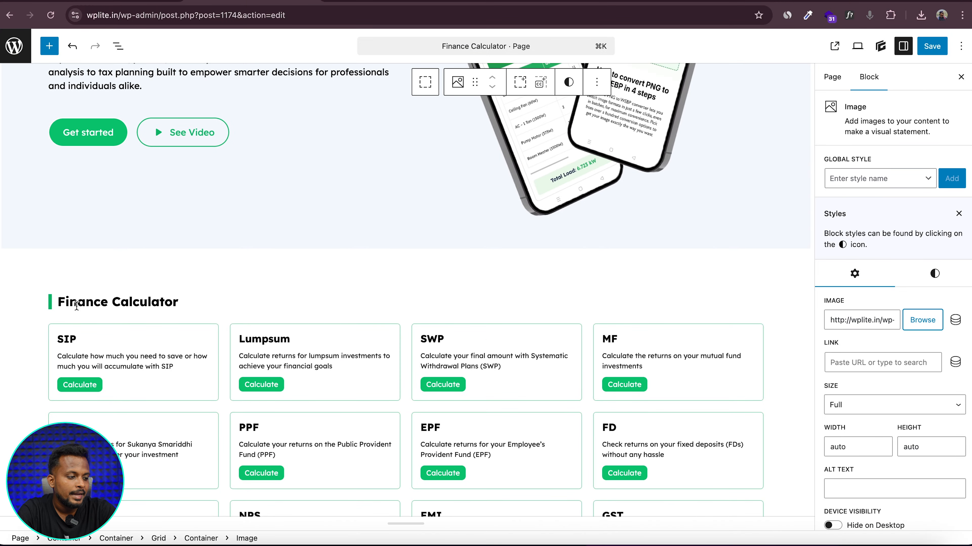
{"action": "scroll", "coordinate": [174, 296], "scroll_direction": "up", "scroll_amount": 10}
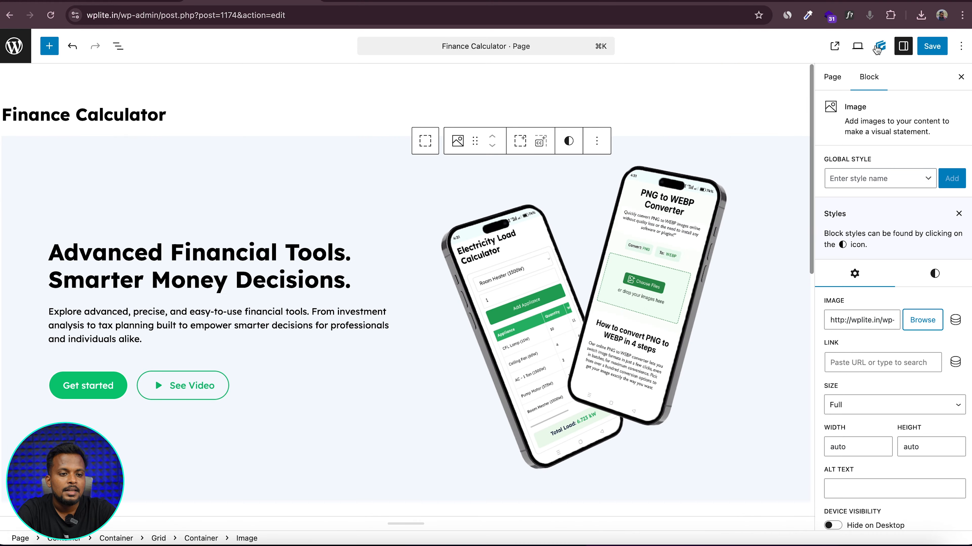
{"action": "left_click", "coordinate": [835, 46]}
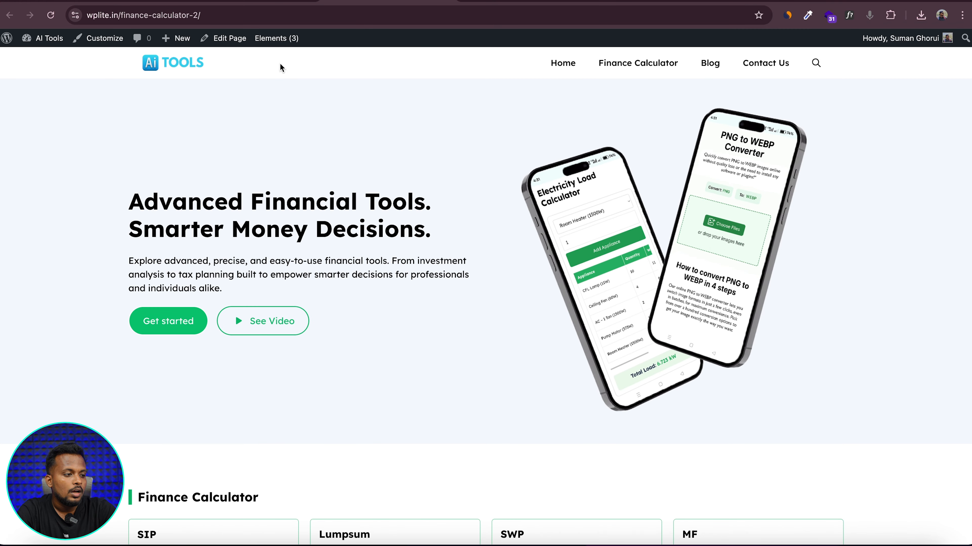
- Test the live site's logo link and its Finance Calculator, Blog and Contact Us navigation links, ending on the homepage
{"action": "left_click", "coordinate": [204, 66]}
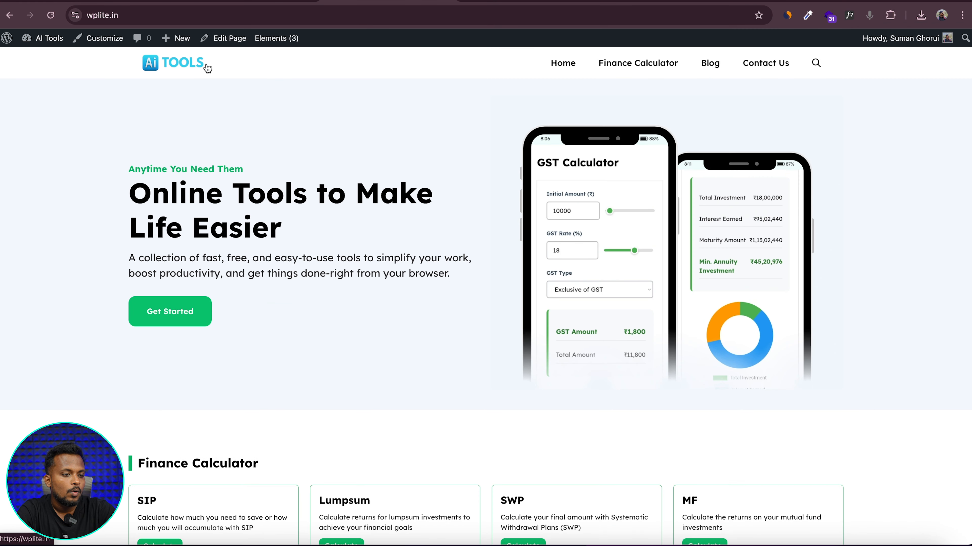
{"action": "left_click", "coordinate": [620, 65]}
{"action": "left_click", "coordinate": [709, 63]}
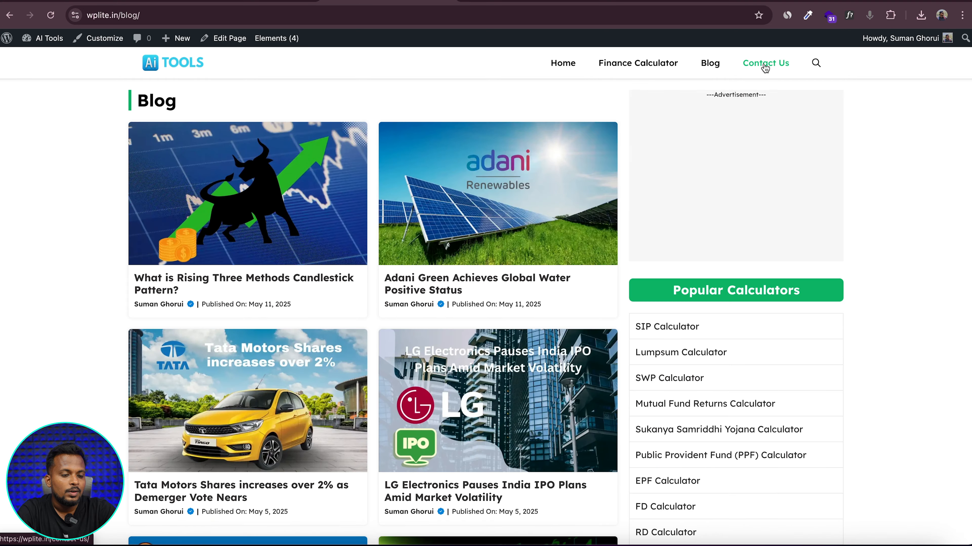
{"action": "left_click", "coordinate": [765, 65]}
{"action": "left_click", "coordinate": [155, 75]}
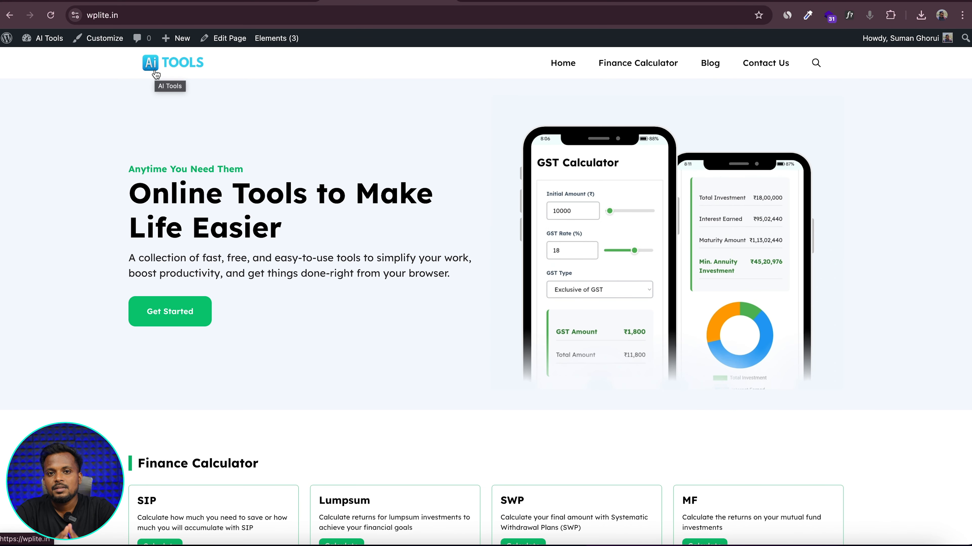
- Check the footer on the live homepage and open the Site Footer element for editing
{"action": "scroll", "coordinate": [87, 150], "scroll_direction": "down", "scroll_amount": 10}
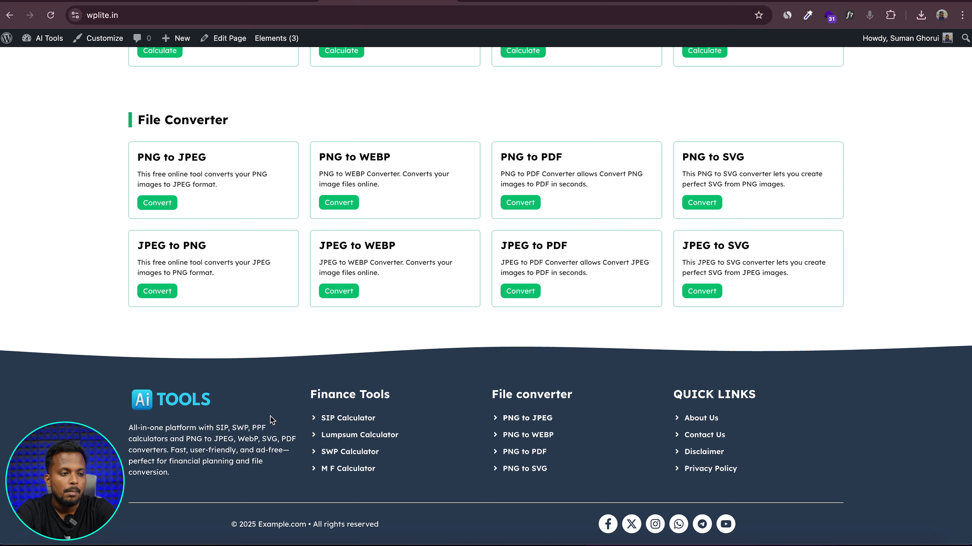
{"action": "left_click", "coordinate": [259, 1]}
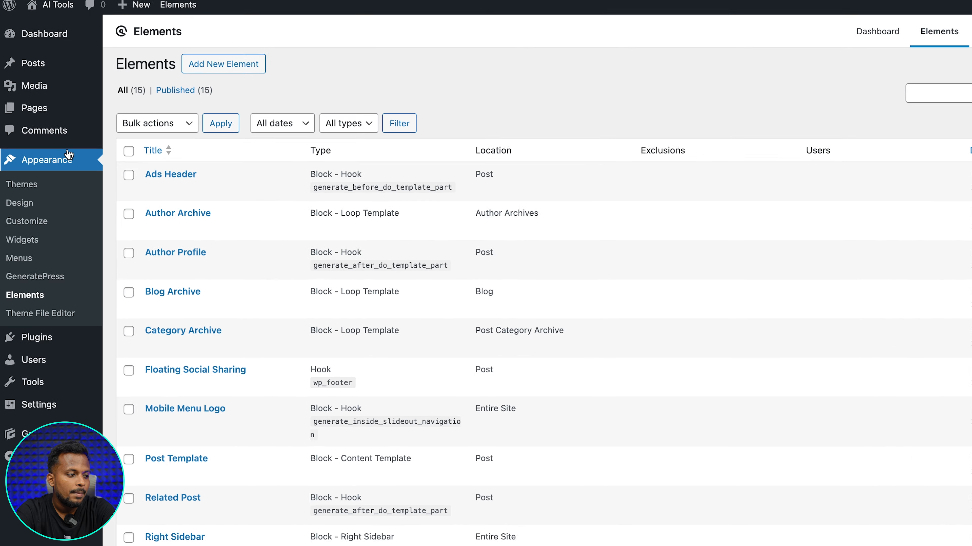
{"action": "scroll", "coordinate": [210, 324], "scroll_direction": "down", "scroll_amount": 8}
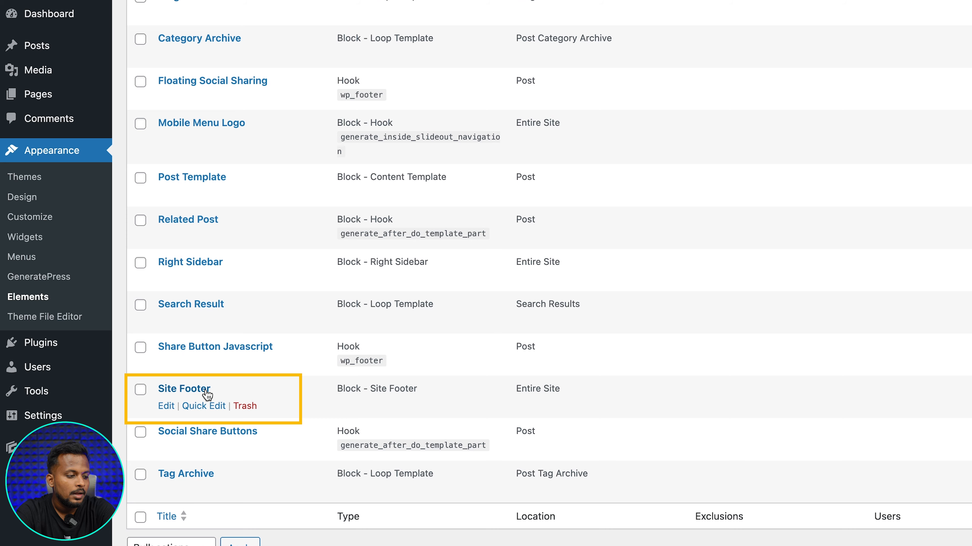
{"action": "left_click", "coordinate": [168, 409]}
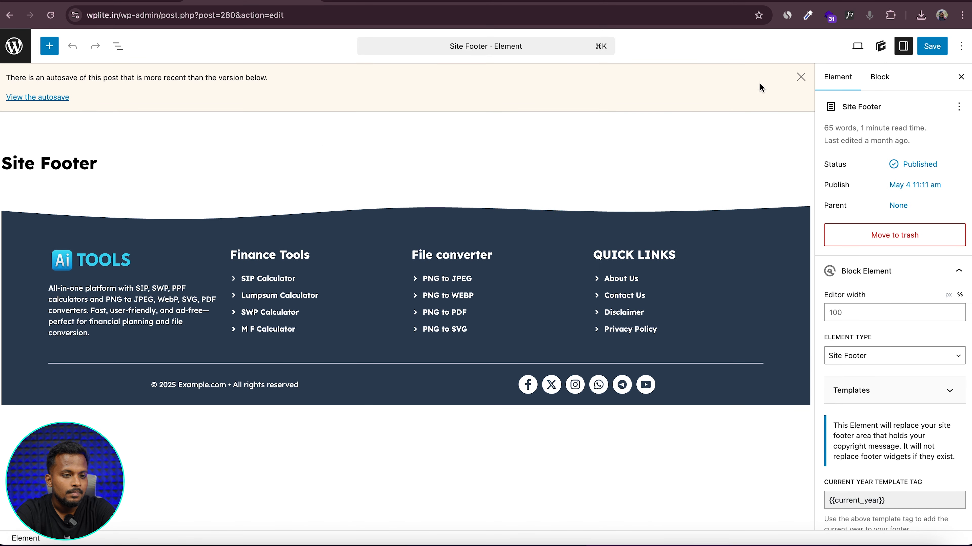
- Dismiss the autosave notice and replace the footer's logo image with logo.png from the media library
{"action": "left_click", "coordinate": [801, 77]}
{"action": "left_click", "coordinate": [96, 212]}
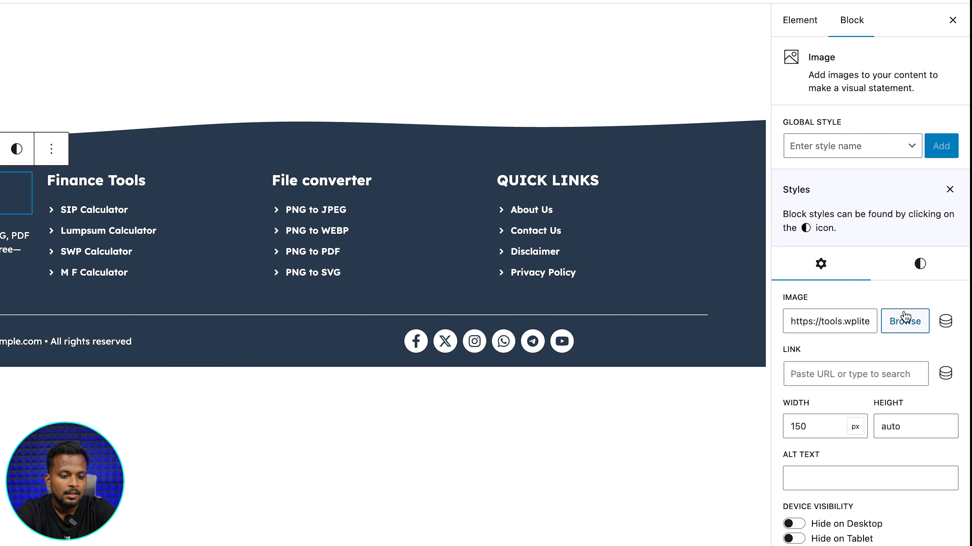
{"action": "left_click", "coordinate": [904, 321]}
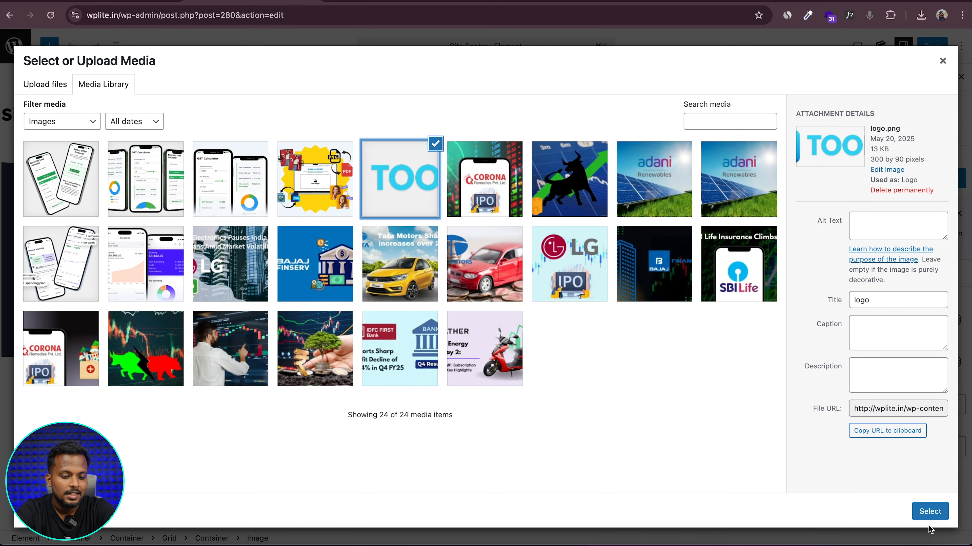
{"action": "left_click", "coordinate": [929, 514]}
- Review the footer's description and column headings, and set the site name in the copyright line to WPlite.in
{"action": "left_click_drag", "start_coordinate": [51, 240], "coordinate": [96, 285]}
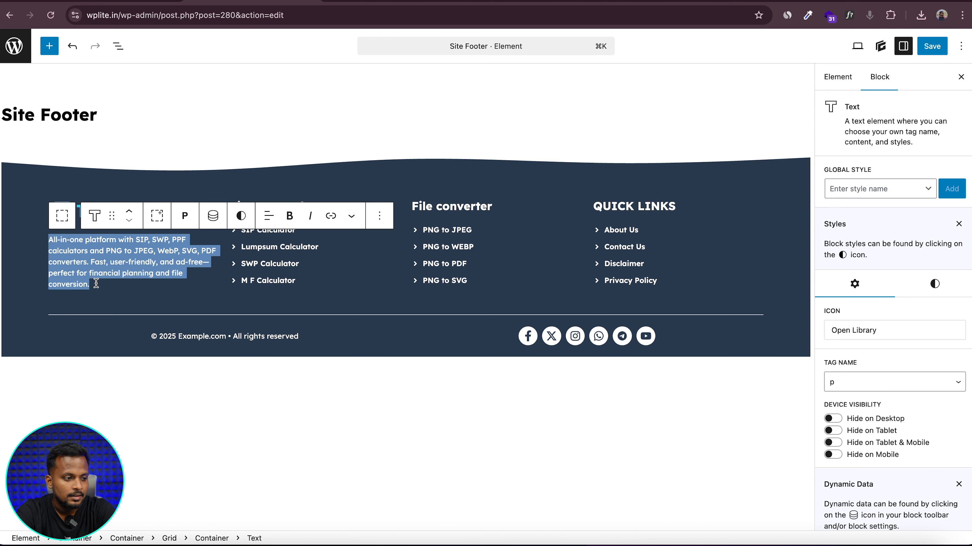
{"action": "left_click", "coordinate": [431, 208]}
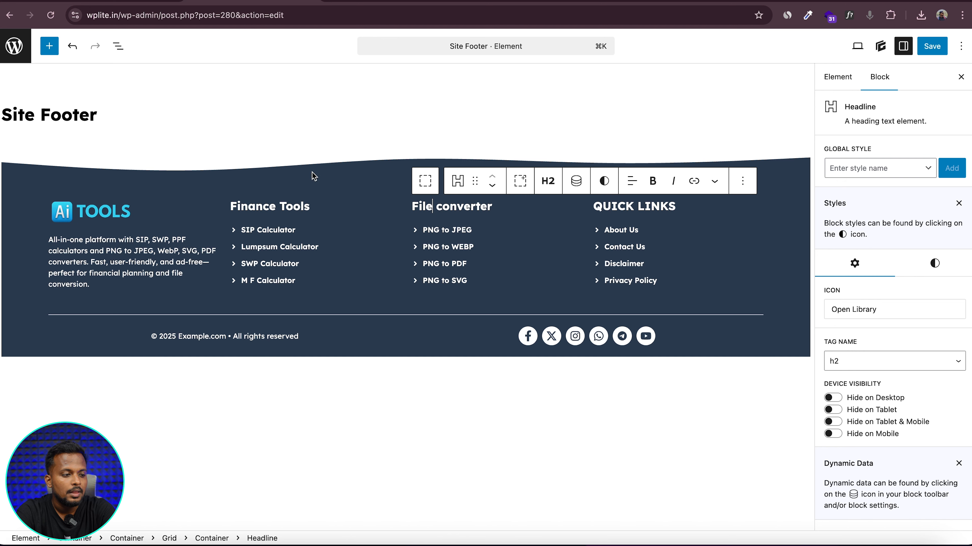
{"action": "left_click", "coordinate": [62, 115]}
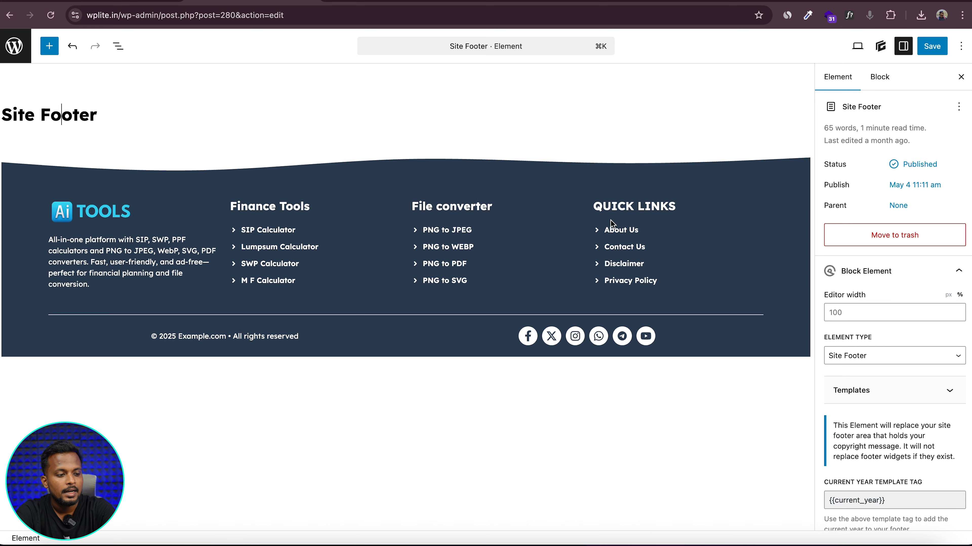
{"action": "left_click_drag", "start_coordinate": [231, 206], "coordinate": [311, 207]}
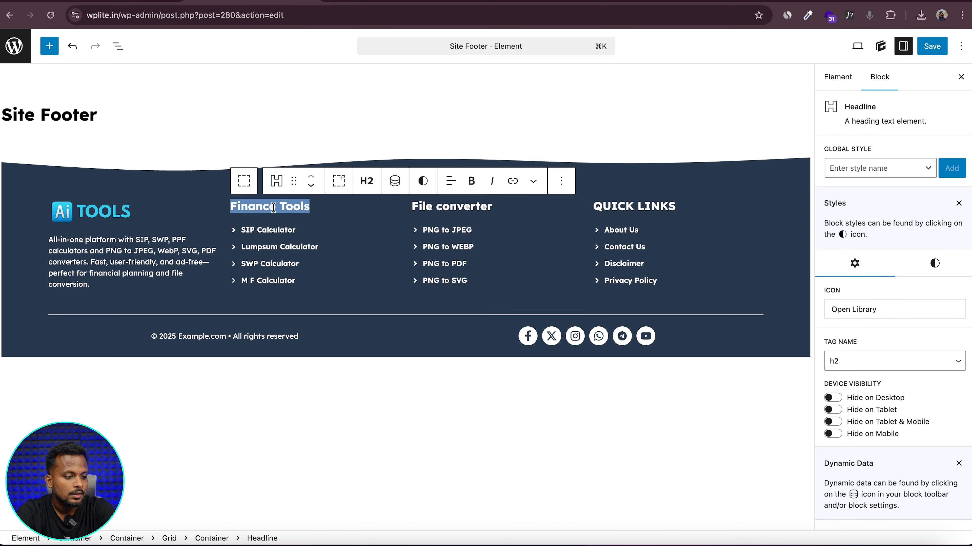
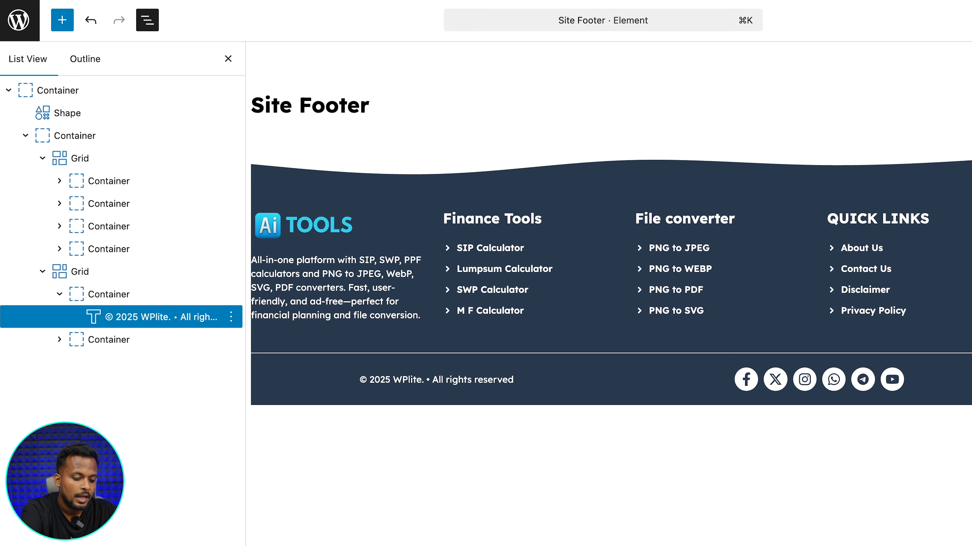
{"action": "type", "text": "in"}
- Inspect the link destinations of the footer's Facebook and X icons
{"action": "left_click", "coordinate": [746, 380]}
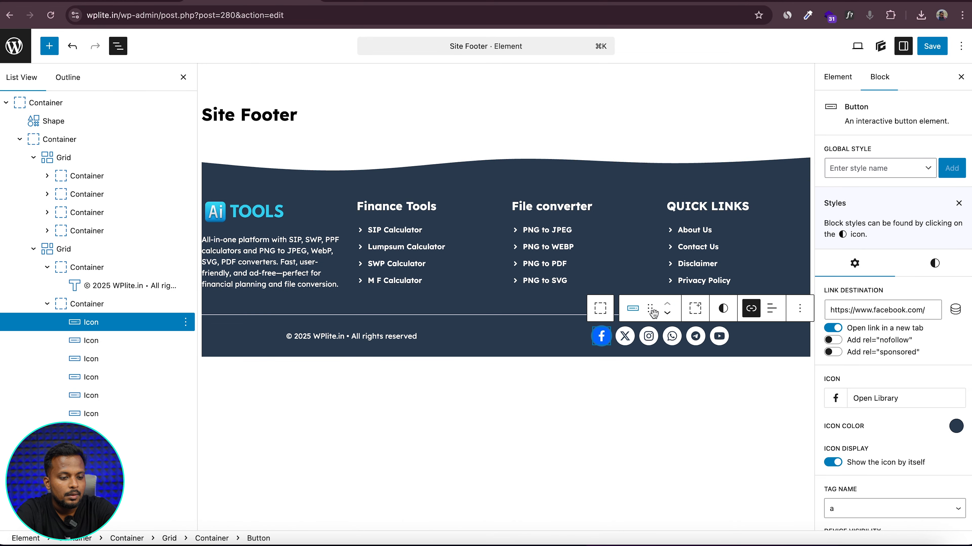
{"action": "left_click", "coordinate": [745, 308]}
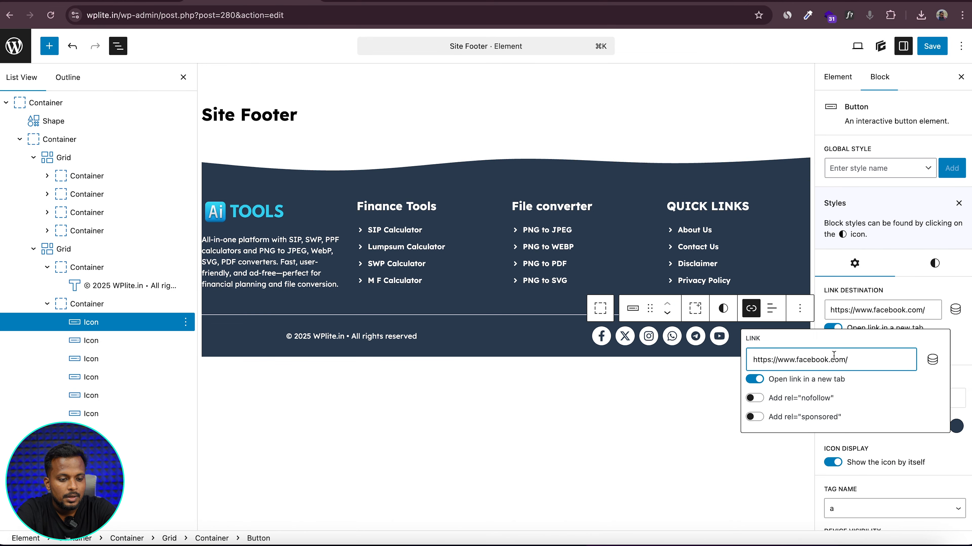
{"action": "left_click", "coordinate": [624, 336]}
{"action": "left_click", "coordinate": [757, 313]}
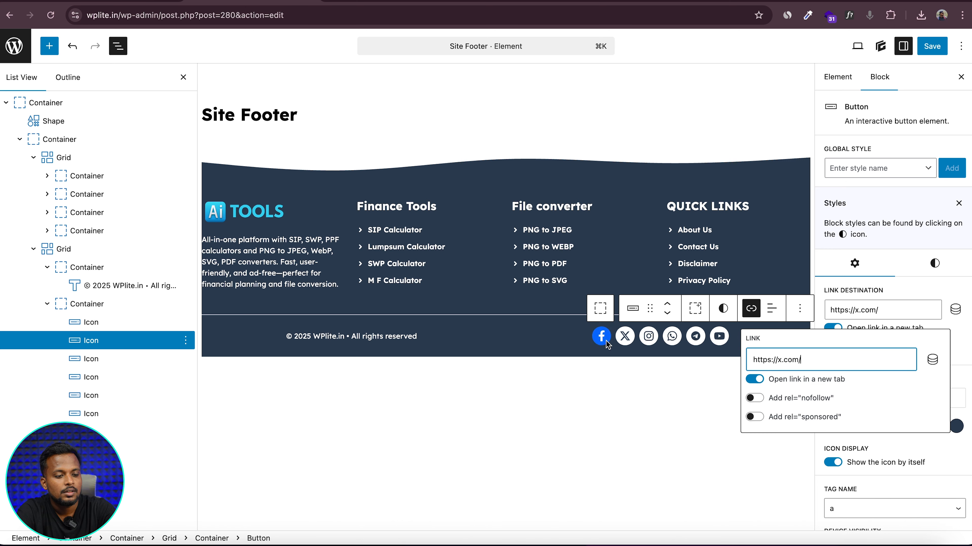
- Delete the WhatsApp icon from the footer's social icons and undo the deletion
{"action": "left_click", "coordinate": [672, 337]}
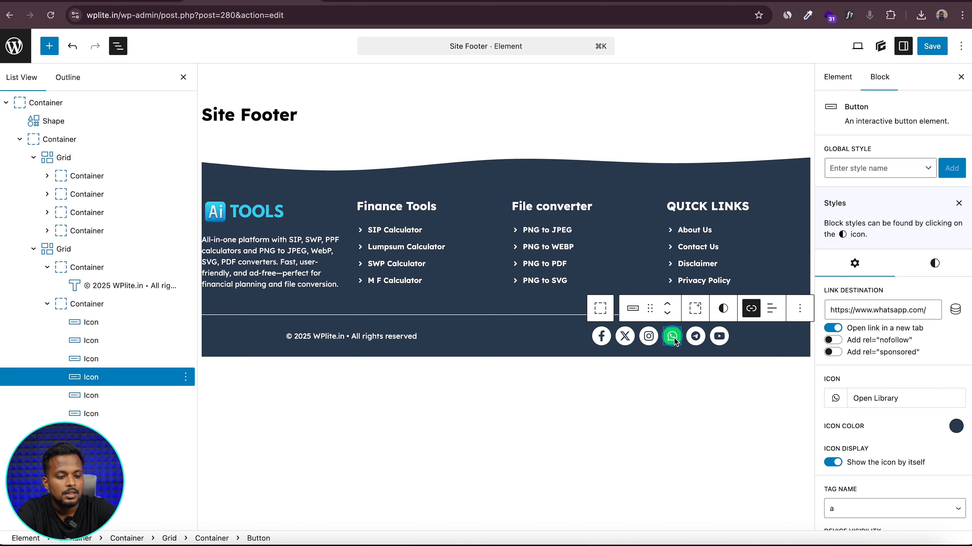
{"action": "left_click", "coordinate": [799, 308]}
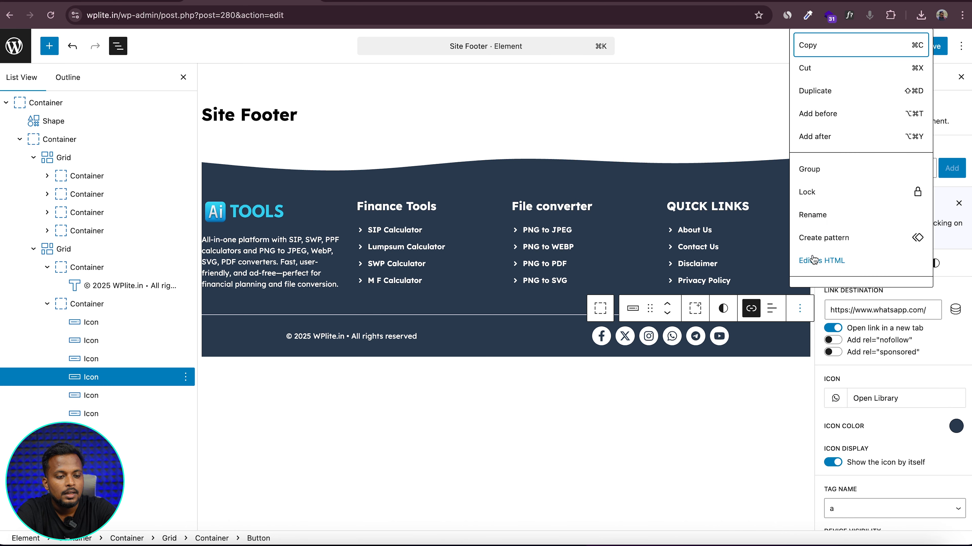
{"action": "scroll", "coordinate": [813, 268], "scroll_direction": "down", "scroll_amount": 1}
{"action": "left_click", "coordinate": [813, 269]}
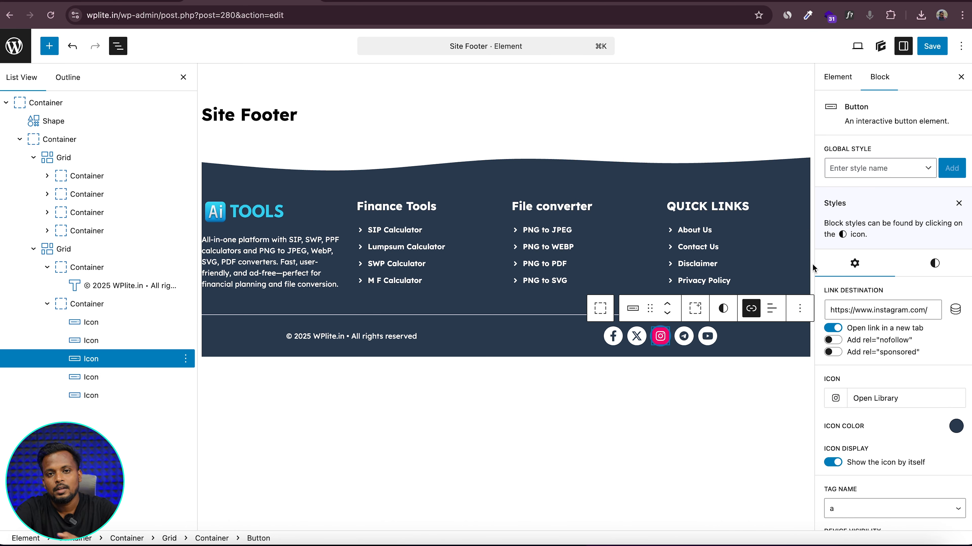
{"action": "key", "text": "super+z"}
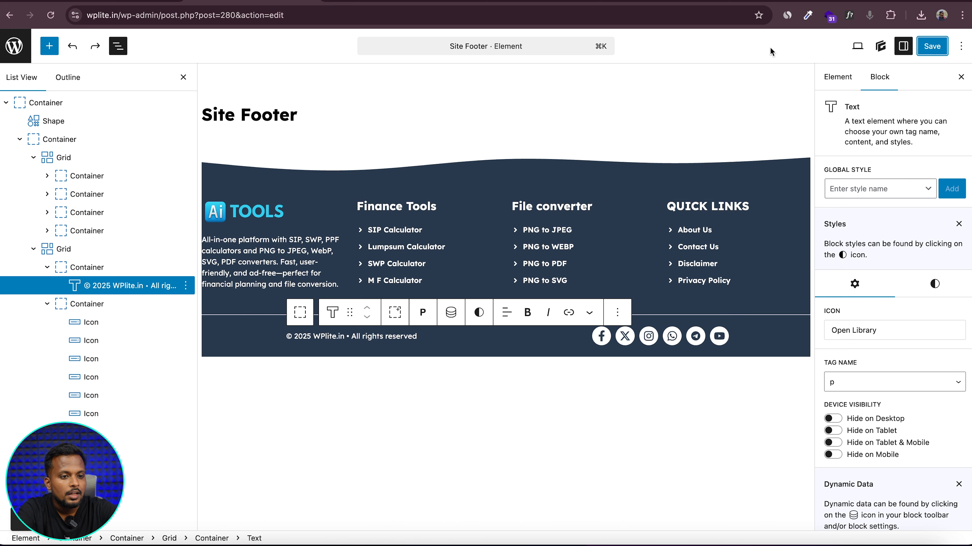
- Save the Site Footer element and reload the live homepage to check the footer
{"action": "left_click", "coordinate": [931, 47]}
{"action": "left_click", "coordinate": [382, 0]}
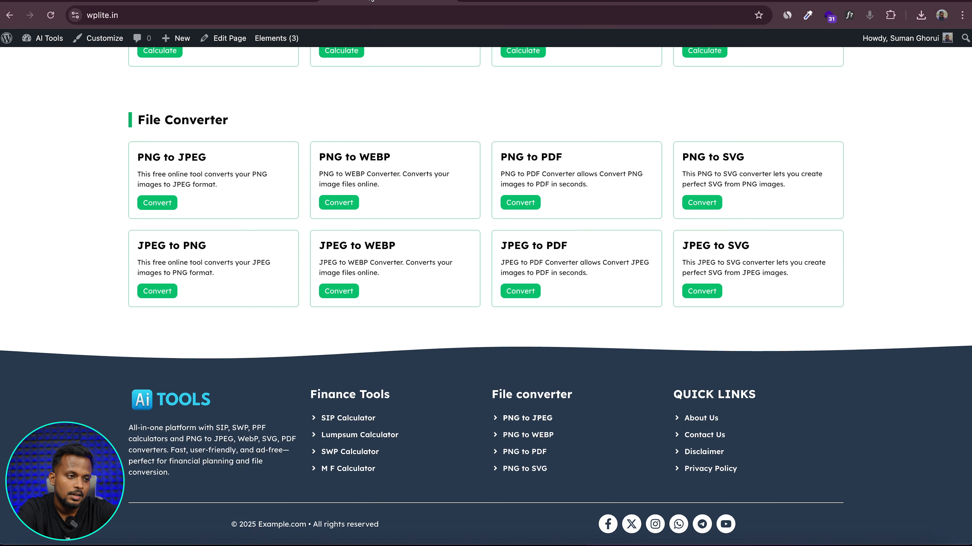
{"action": "left_click", "coordinate": [51, 15]}
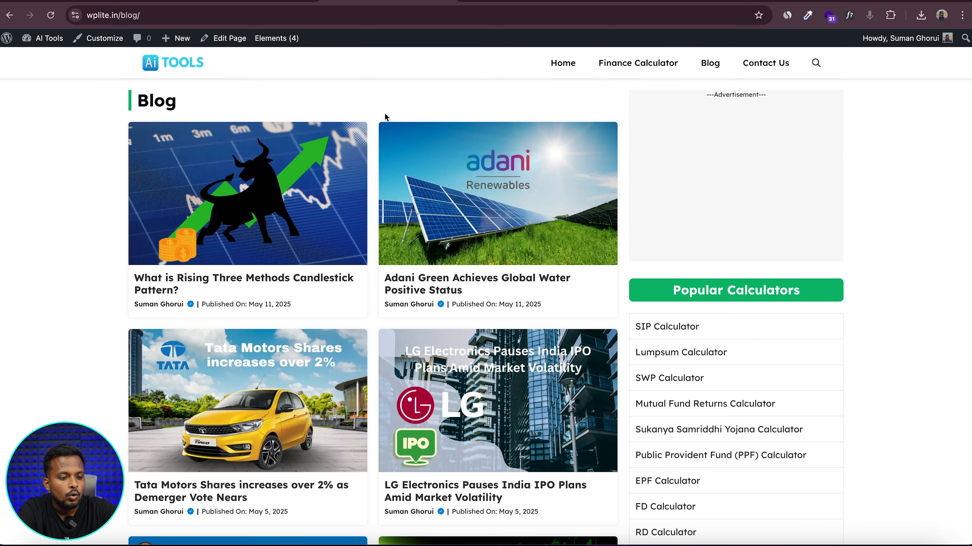
- Look over the live Blog page and its sidebar, and open the Right Sidebar element for editing
{"action": "scroll", "coordinate": [686, 213], "scroll_direction": "down", "scroll_amount": 15}
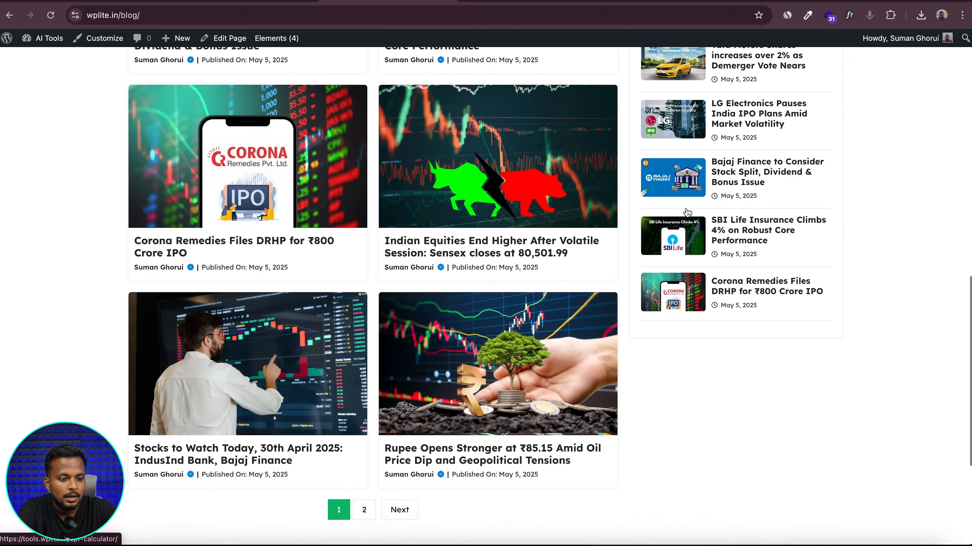
{"action": "scroll", "coordinate": [687, 213], "scroll_direction": "up", "scroll_amount": 5}
{"action": "scroll", "coordinate": [687, 212], "scroll_direction": "up", "scroll_amount": 10}
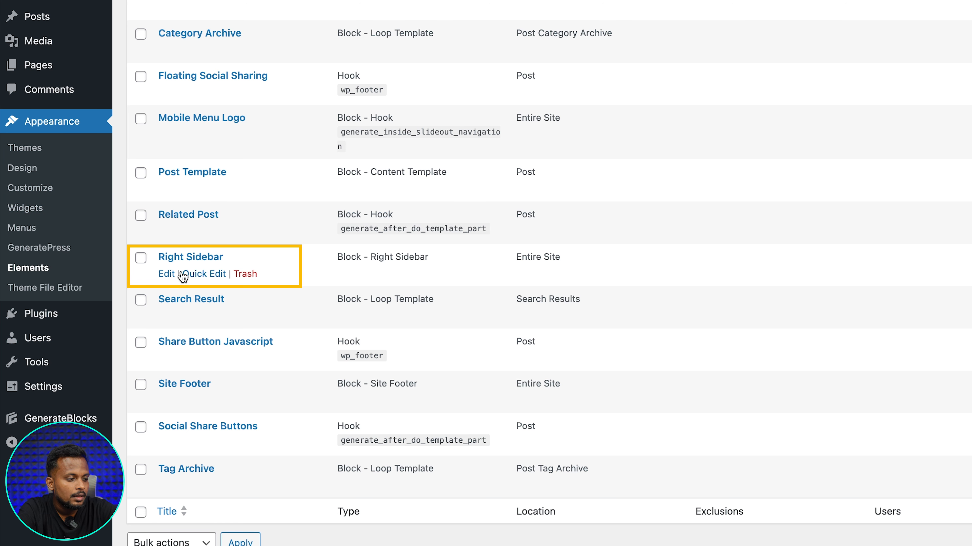
{"action": "left_click", "coordinate": [167, 274]}
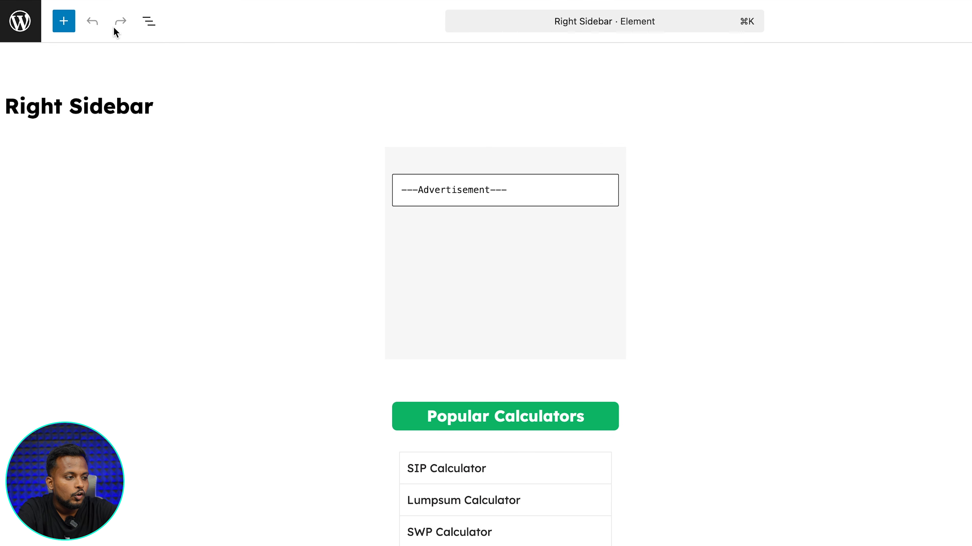
- Show the sidebar's block structure and examine the Advertisement placeholder code in the first container
{"action": "left_click", "coordinate": [156, 28]}
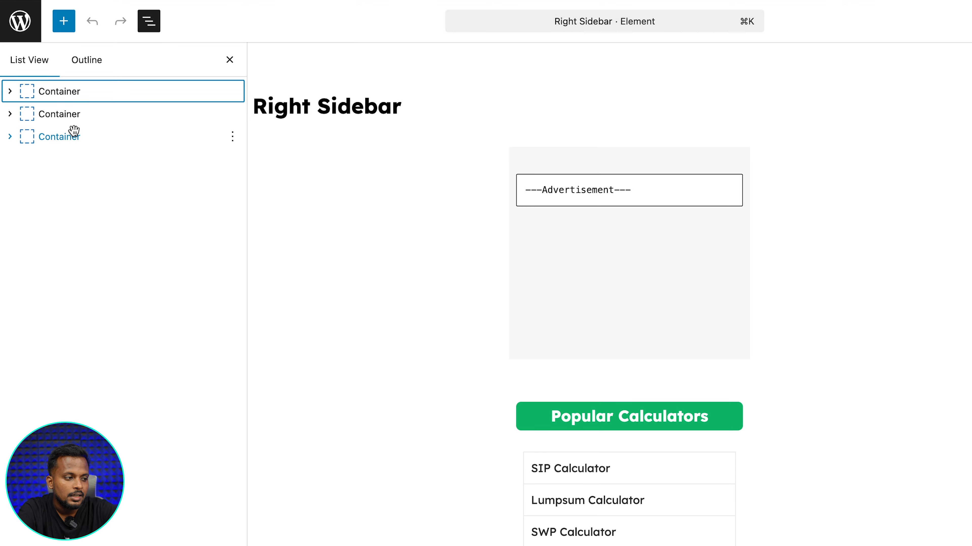
{"action": "left_click", "coordinate": [123, 89]}
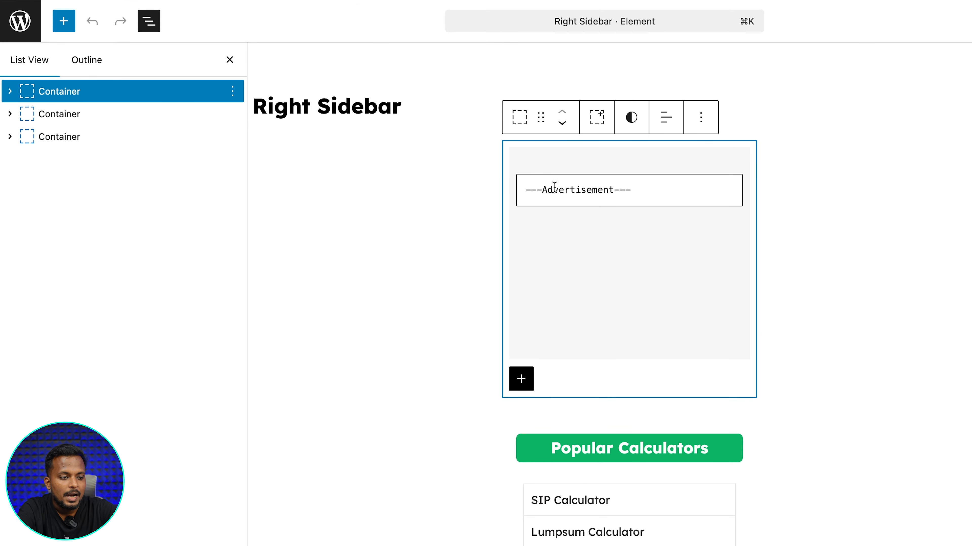
{"action": "left_click_drag", "start_coordinate": [638, 191], "coordinate": [519, 188]}
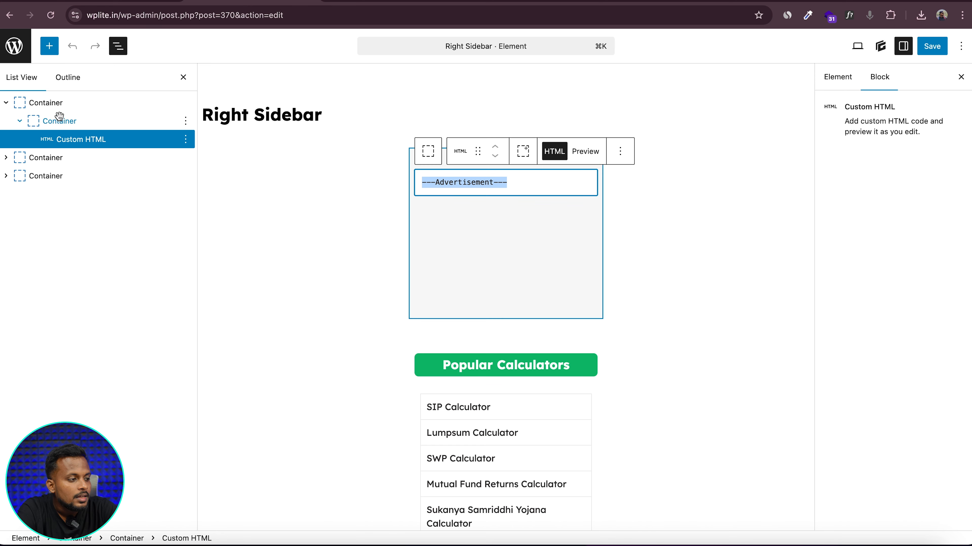
- Expand the Popular Calculators section's block structure and examine its heading and the first calculator container in its grid
{"action": "left_click", "coordinate": [9, 103]}
{"action": "left_click", "coordinate": [6, 121]}
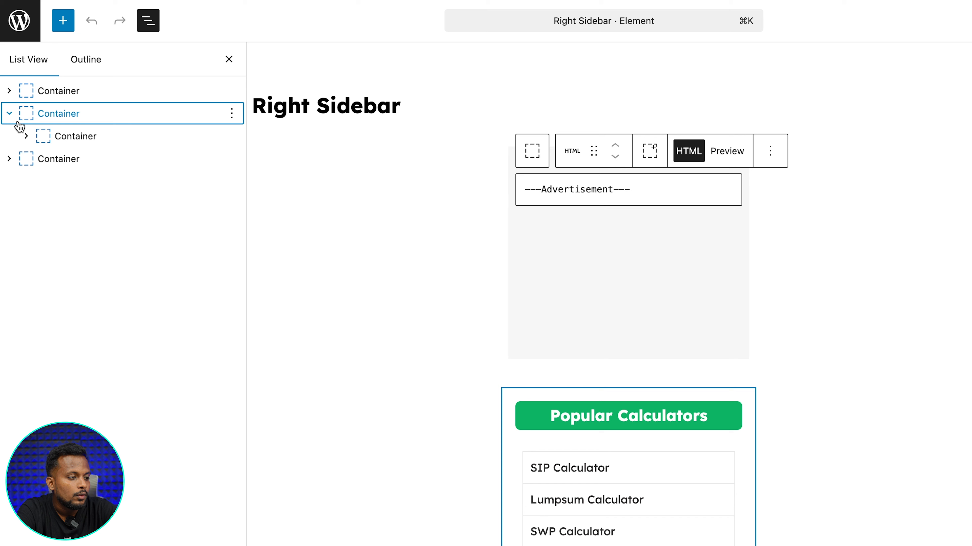
{"action": "left_click", "coordinate": [26, 136]}
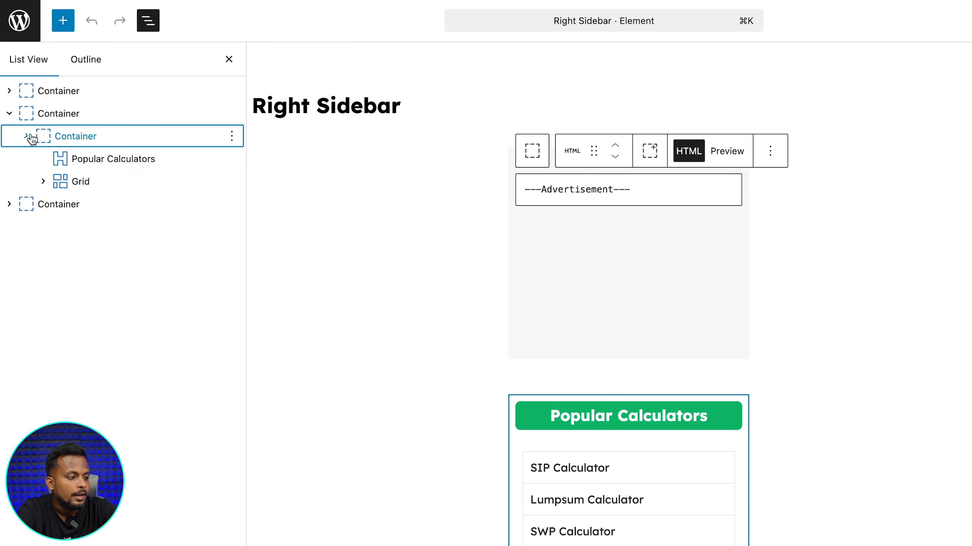
{"action": "left_click", "coordinate": [76, 158]}
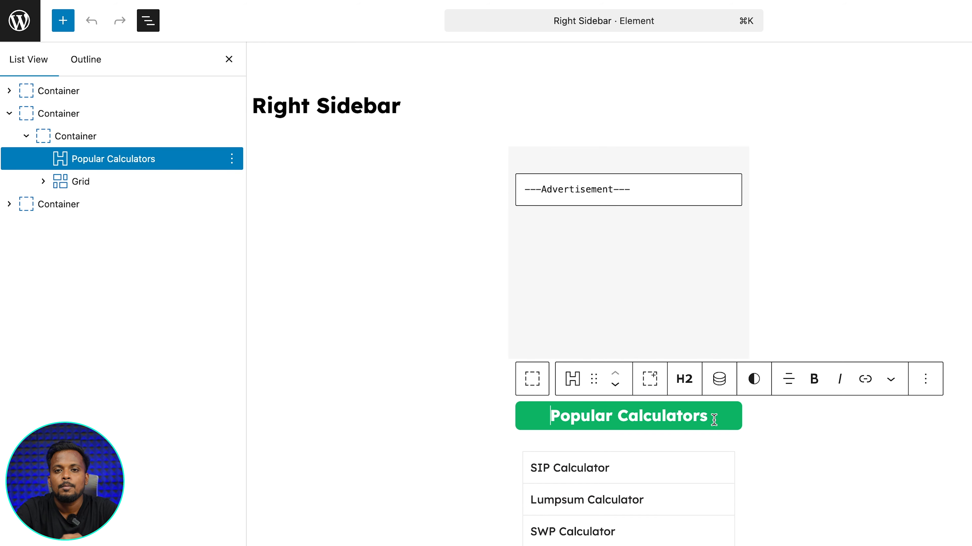
{"action": "left_click", "coordinate": [43, 186]}
{"action": "left_click", "coordinate": [87, 213]}
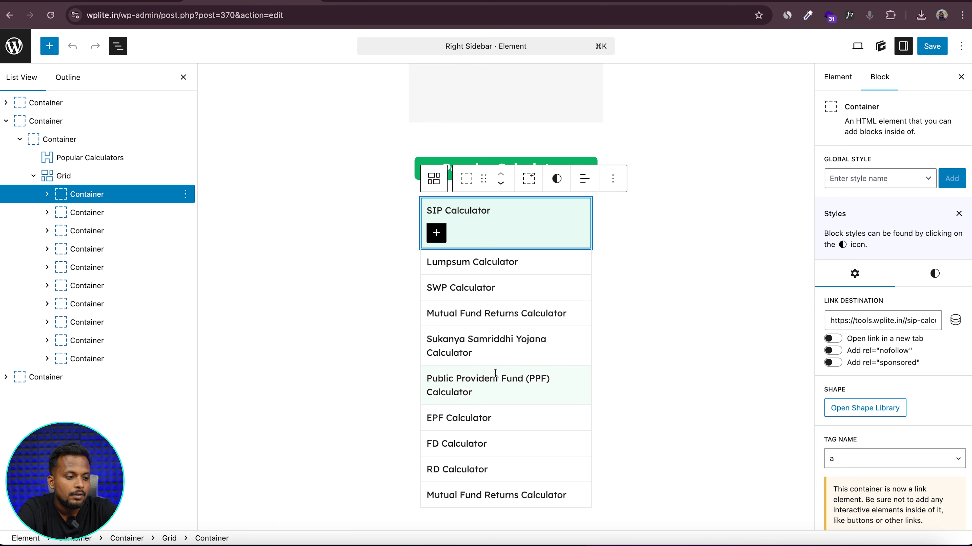
- Clear the SIP Calculator text in the Popular Calculators list and undo the deletion
{"action": "left_click", "coordinate": [47, 194]}
{"action": "left_click", "coordinate": [88, 210]}
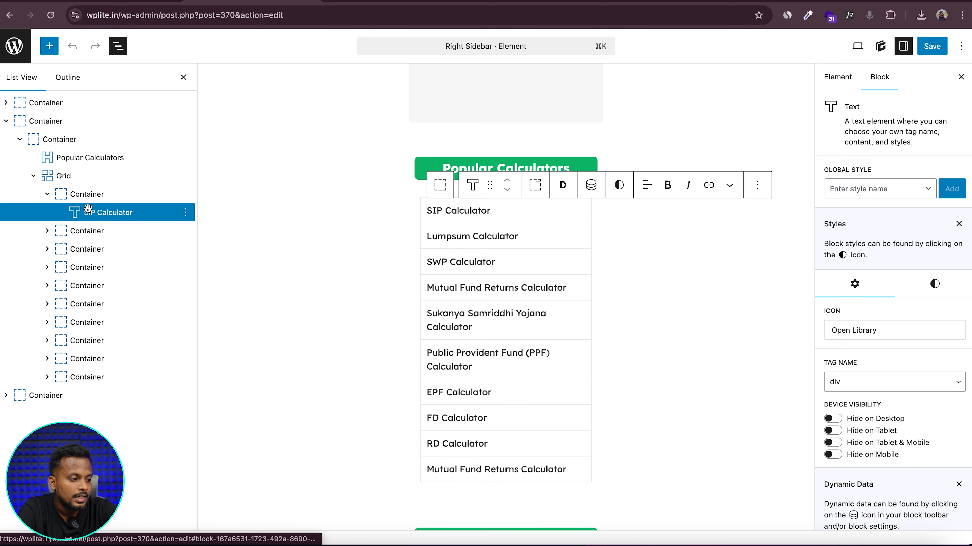
{"action": "left_click_drag", "start_coordinate": [427, 211], "coordinate": [492, 211]}
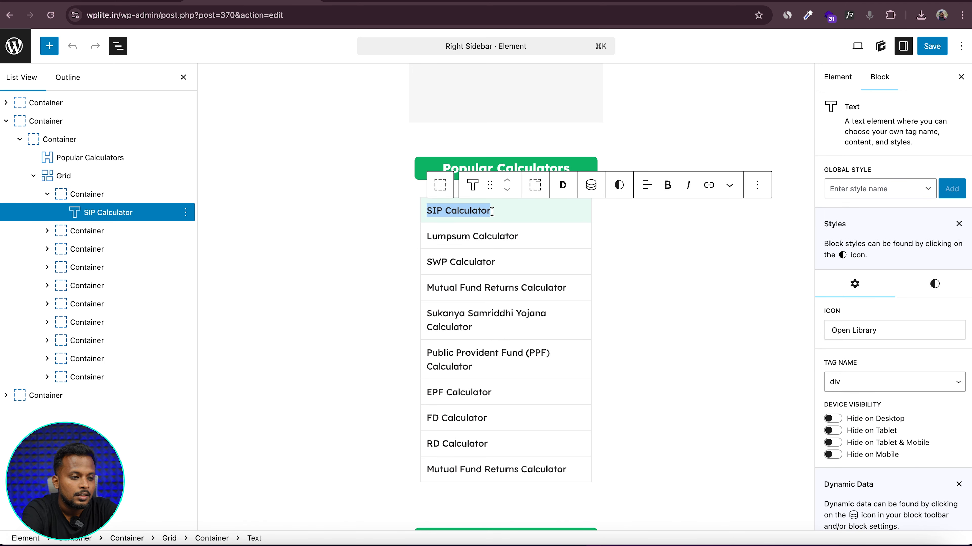
{"action": "key", "text": "BackSpace"}
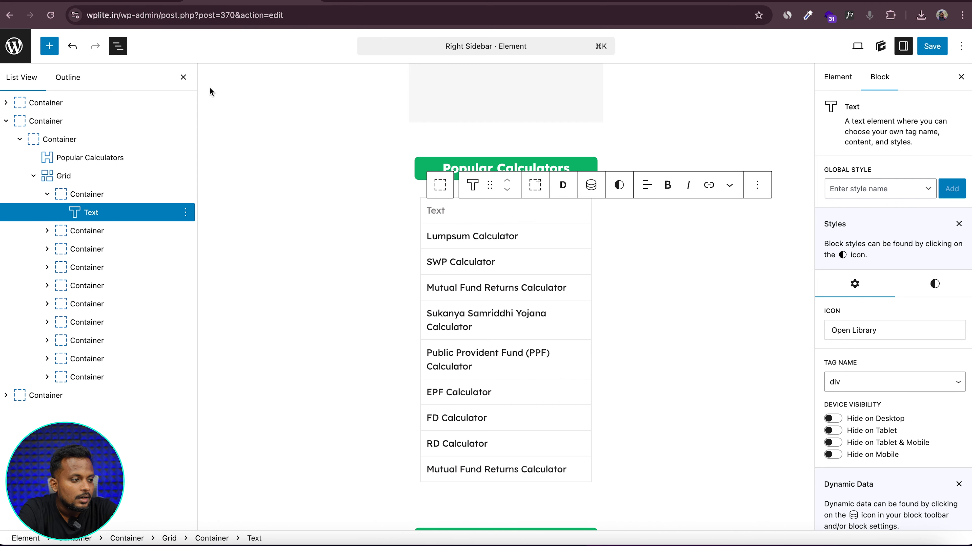
{"action": "left_click", "coordinate": [72, 46]}
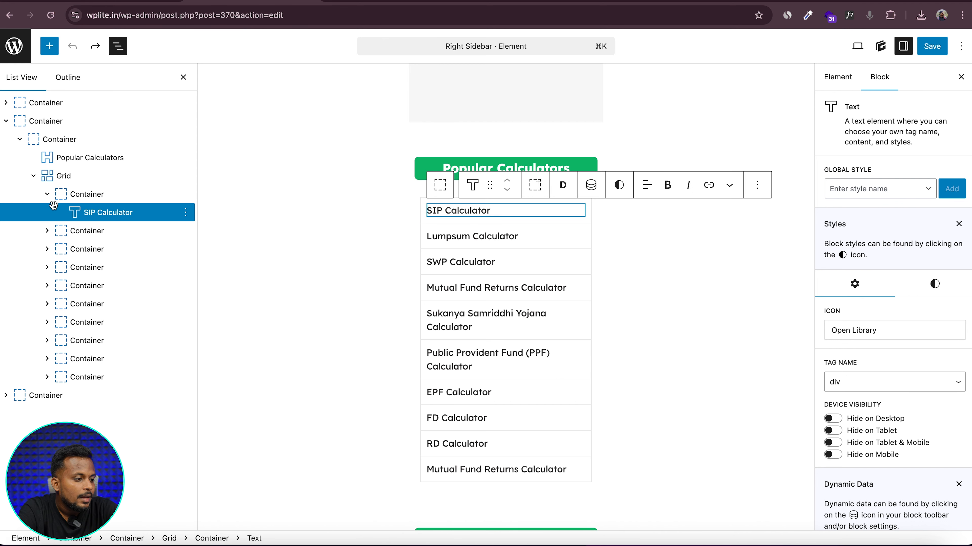
- Select the SIP Calculator container in the Popular Calculators grid, examine its link destination and save the sidebar
{"action": "left_click", "coordinate": [72, 194]}
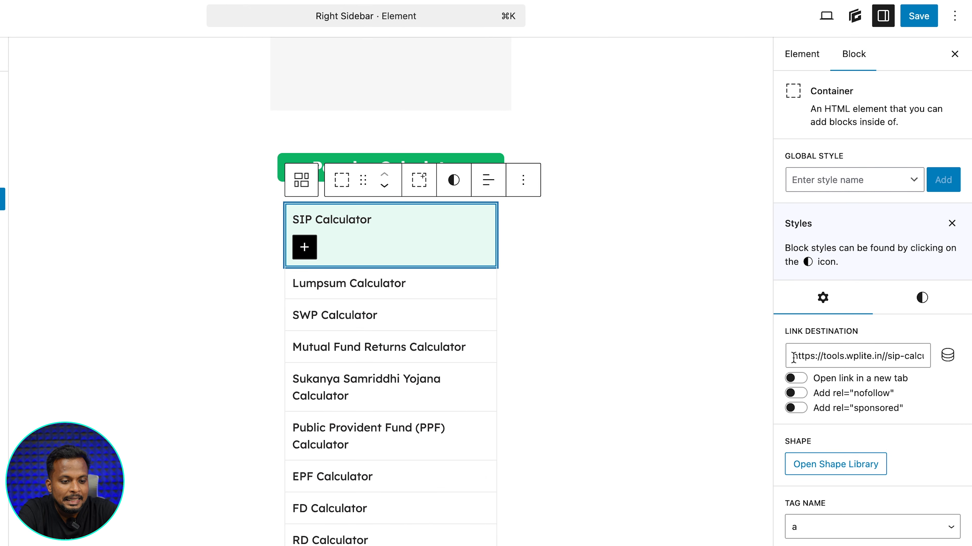
{"action": "left_click_drag", "start_coordinate": [793, 359], "coordinate": [934, 362]}
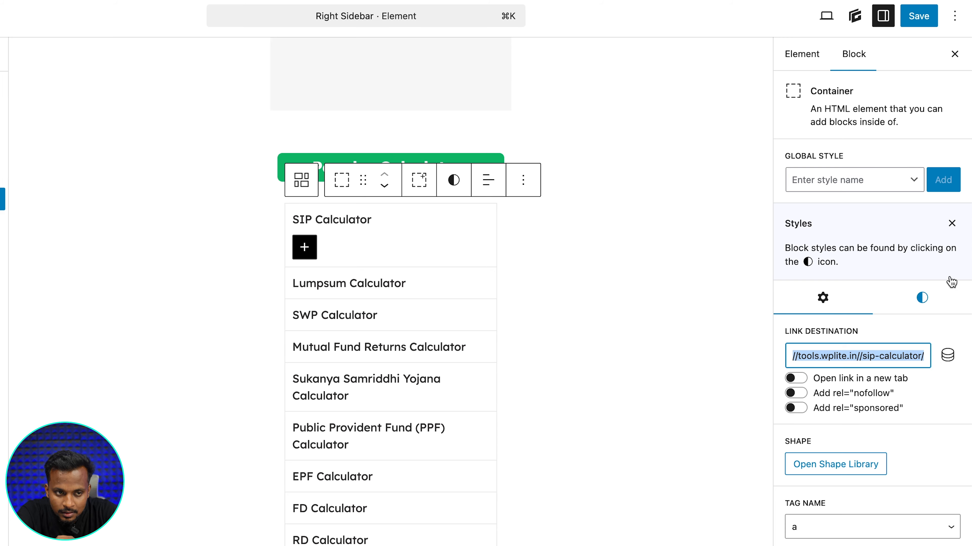
{"action": "left_click", "coordinate": [919, 16]}
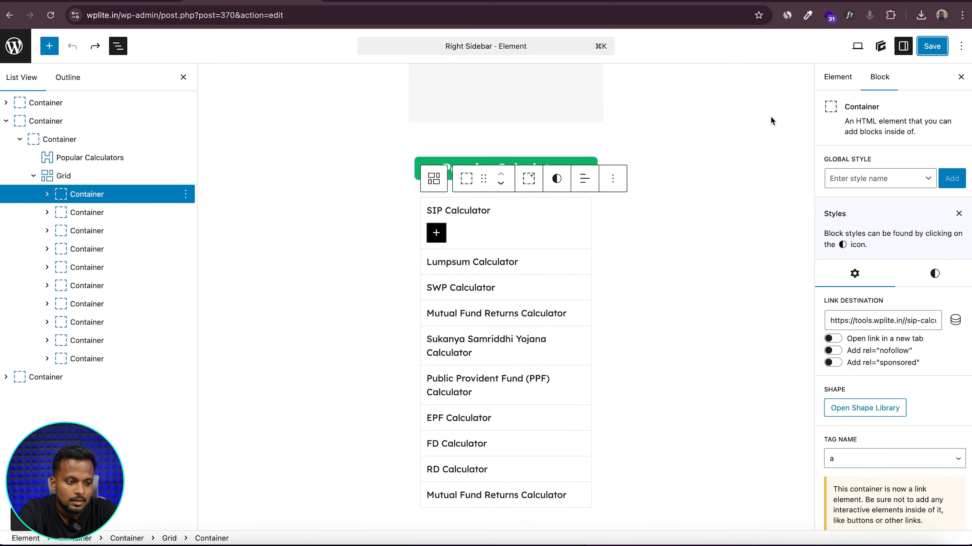
- Move the last Mutual Fund Returns Calculator container above RD Calculator in the Popular Calculators grid
{"action": "scroll", "coordinate": [533, 389], "scroll_direction": "down", "scroll_amount": 2}
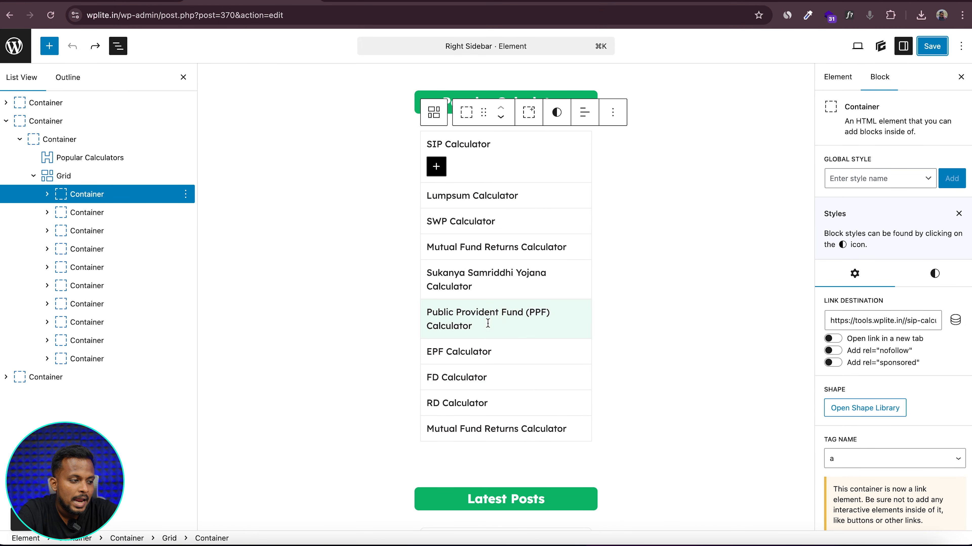
{"action": "left_click", "coordinate": [101, 358]}
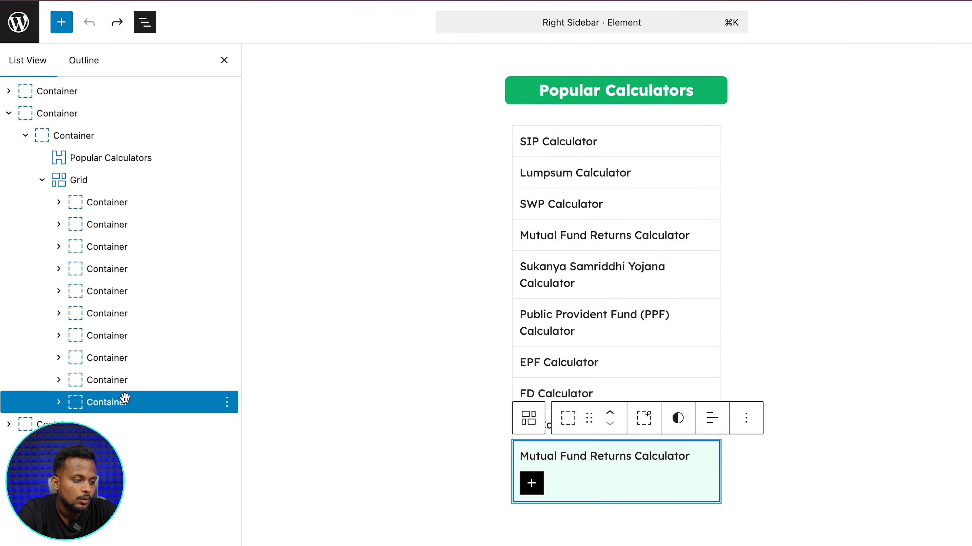
{"action": "mouse_move", "coordinate": [126, 402]}
{"action": "left_mouse_down"}
{"action": "mouse_move", "coordinate": [140, 382]}
{"action": "mouse_move", "coordinate": [135, 293]}
{"action": "mouse_move", "coordinate": [117, 412]}
{"action": "left_mouse_up"}
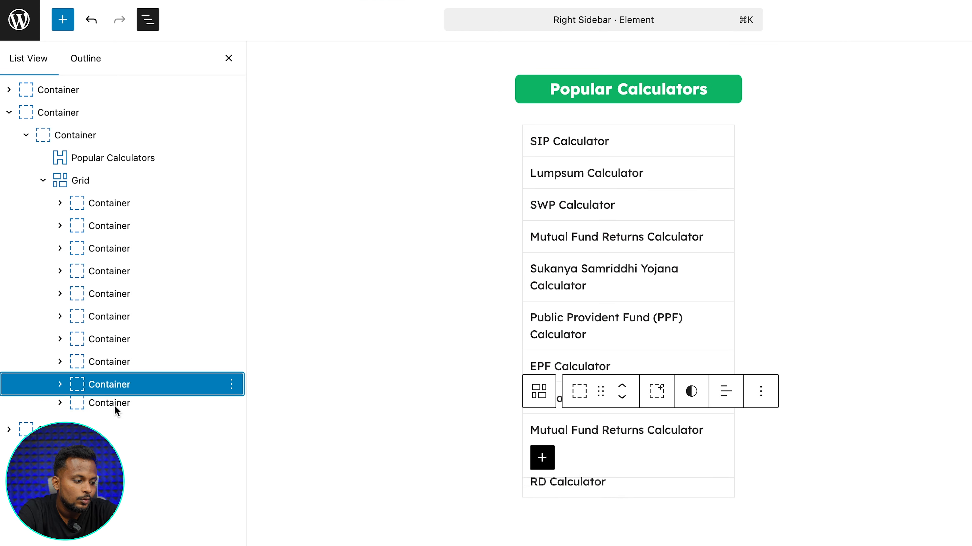
- Duplicate the moved Mutual Fund Returns Calculator container and delete one of the two copies
{"action": "left_click", "coordinate": [231, 384]}
{"action": "left_click", "coordinate": [267, 100]}
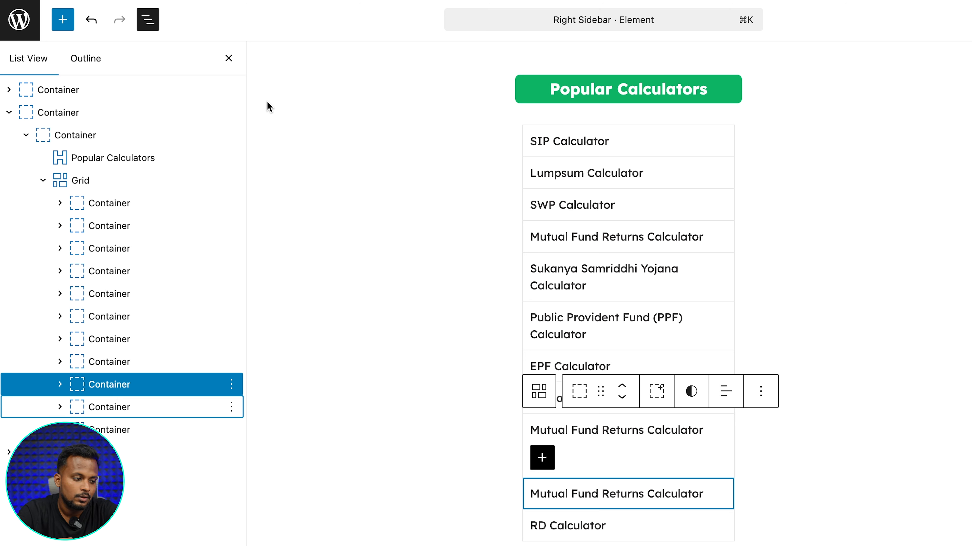
{"action": "left_click", "coordinate": [231, 385]}
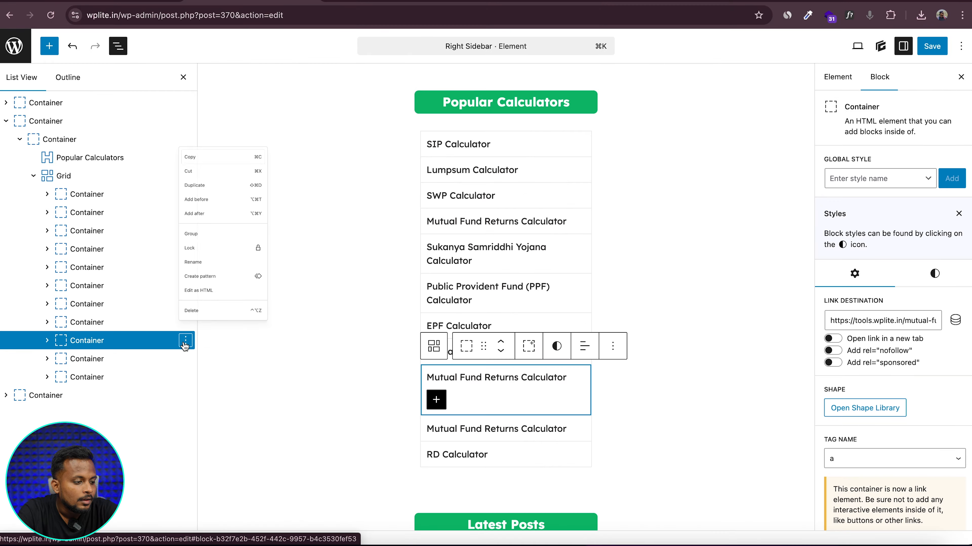
{"action": "left_click", "coordinate": [206, 311]}
- Look over the Latest Posts section, expand its block structure and select its Query block
{"action": "scroll", "coordinate": [401, 364], "scroll_direction": "down", "scroll_amount": 10}
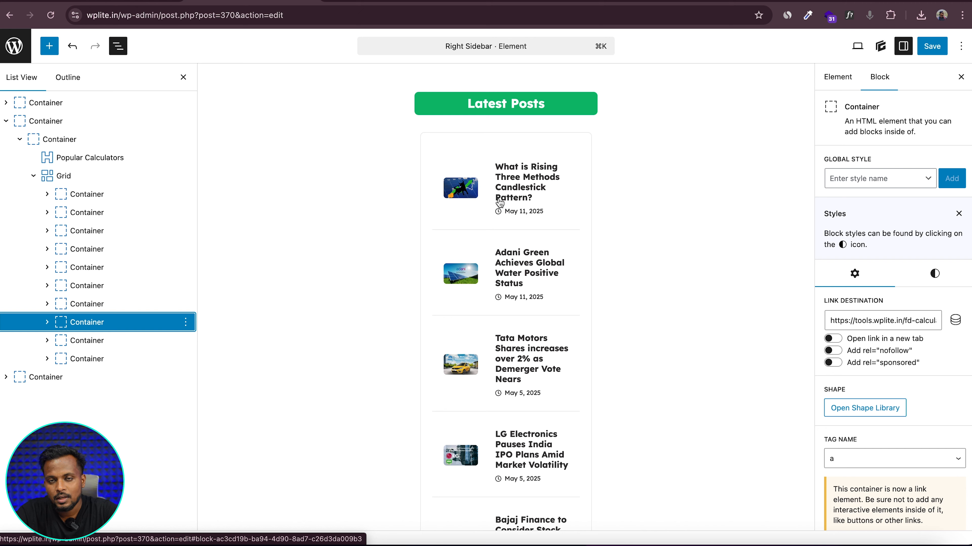
{"action": "scroll", "coordinate": [617, 344], "scroll_direction": "down", "scroll_amount": 5}
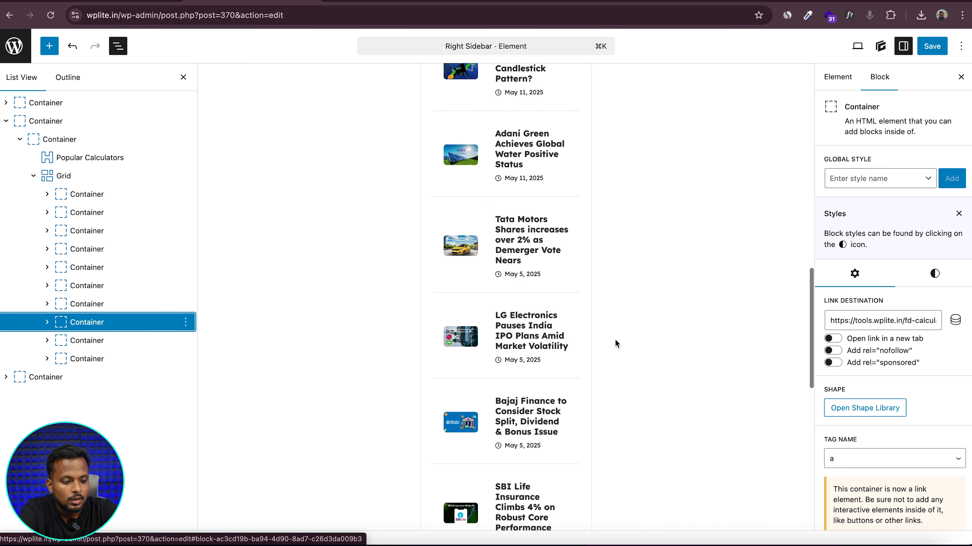
{"action": "scroll", "coordinate": [616, 343], "scroll_direction": "up", "scroll_amount": 8}
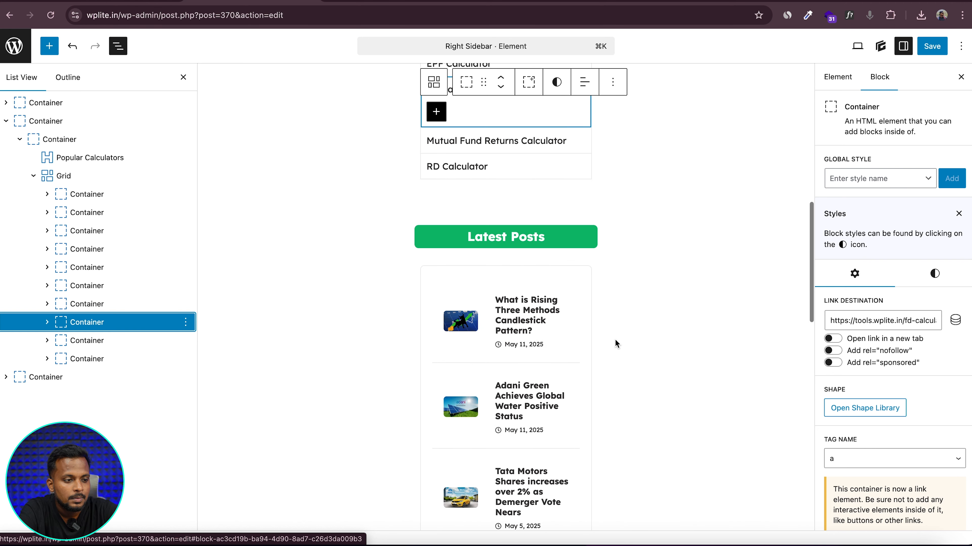
{"action": "left_click", "coordinate": [6, 121]}
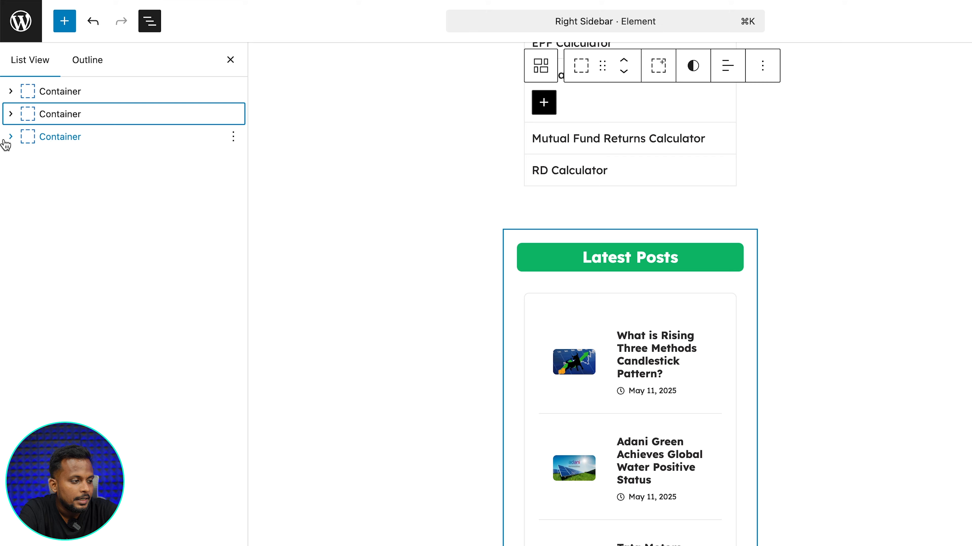
{"action": "left_click", "coordinate": [6, 143]}
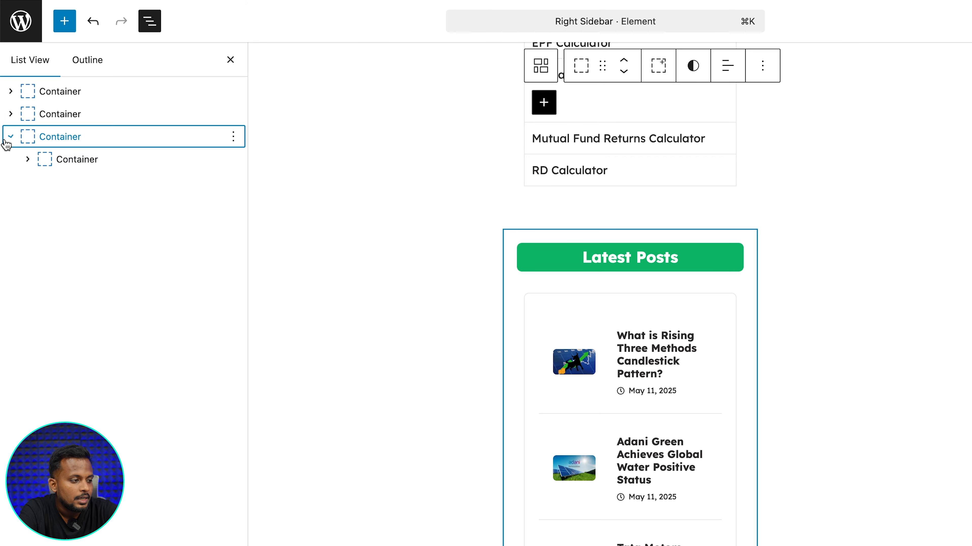
{"action": "left_click", "coordinate": [30, 159]}
{"action": "left_click", "coordinate": [28, 159]}
{"action": "left_click", "coordinate": [91, 205]}
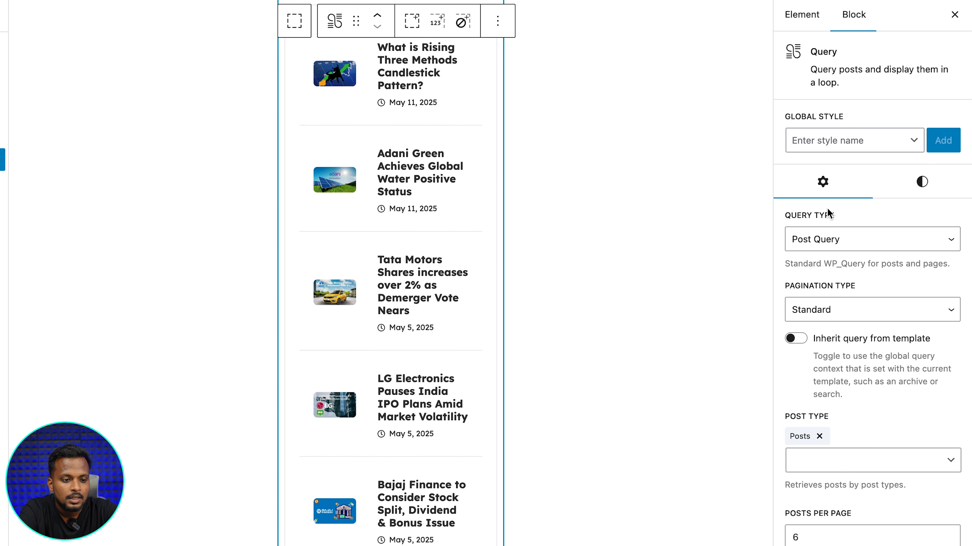
- Examine the Latest Posts query parameters, set the posts per page to 7 and save the sidebar
{"action": "scroll", "coordinate": [857, 340], "scroll_direction": "down", "scroll_amount": 9}
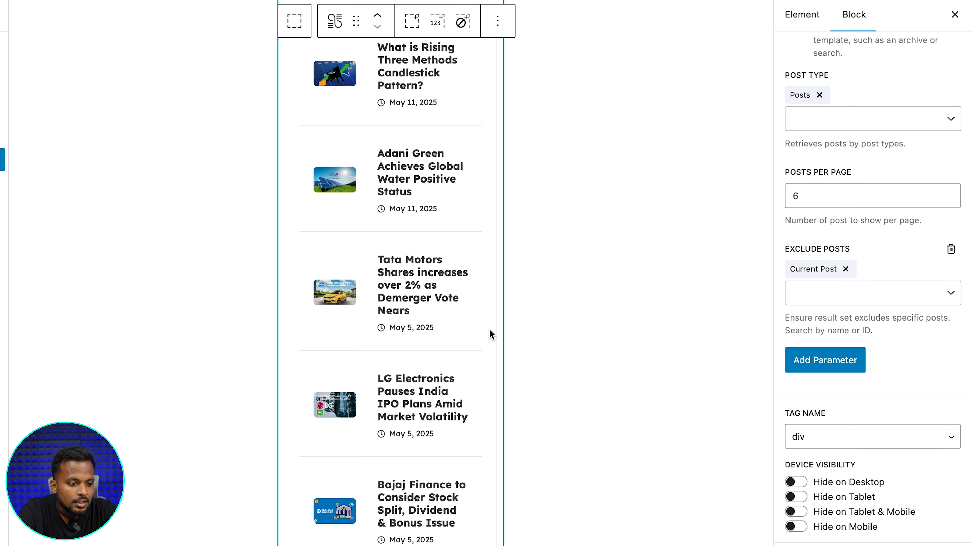
{"action": "scroll", "coordinate": [457, 345], "scroll_direction": "up", "scroll_amount": 1}
{"action": "scroll", "coordinate": [457, 346], "scroll_direction": "down", "scroll_amount": 3}
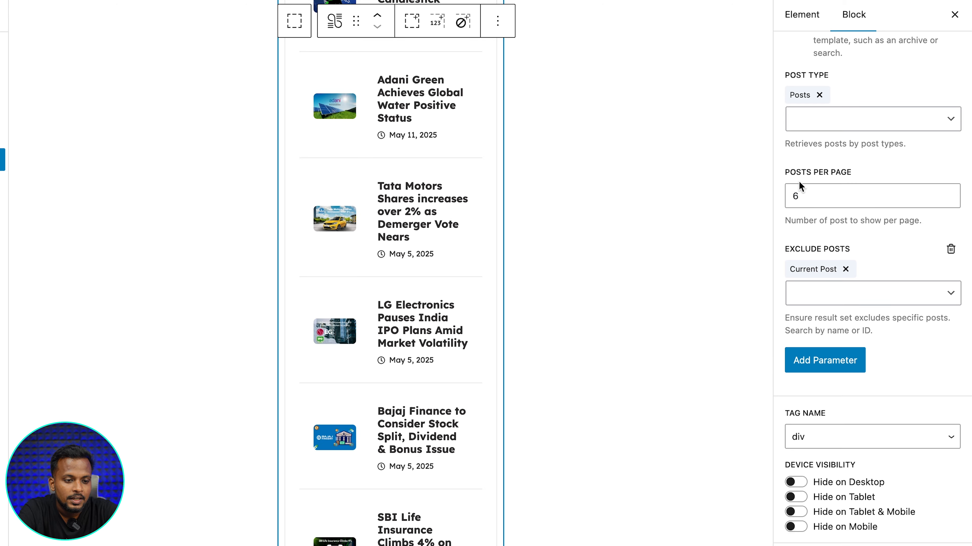
{"action": "double_click", "coordinate": [793, 196]}
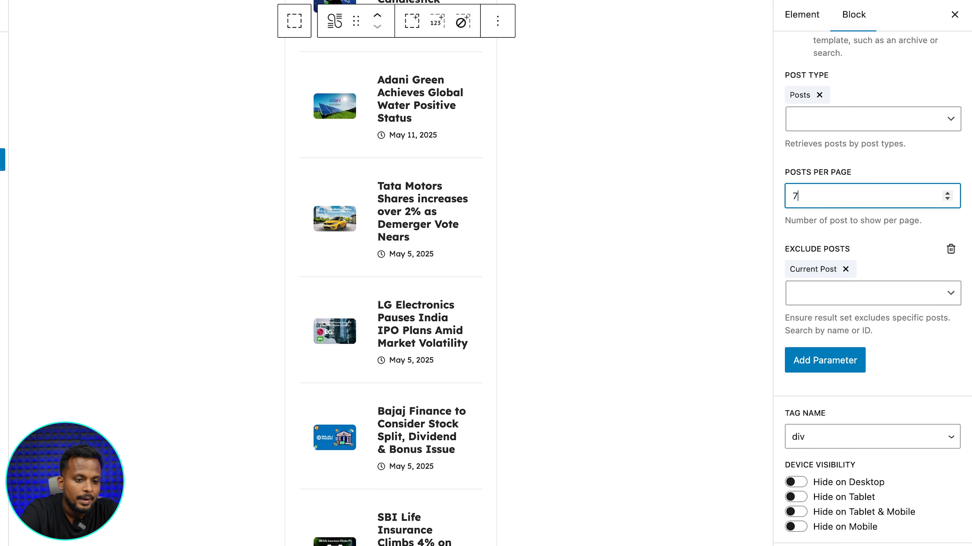
{"action": "type", "text": "7"}
{"action": "key", "text": "super+s"}
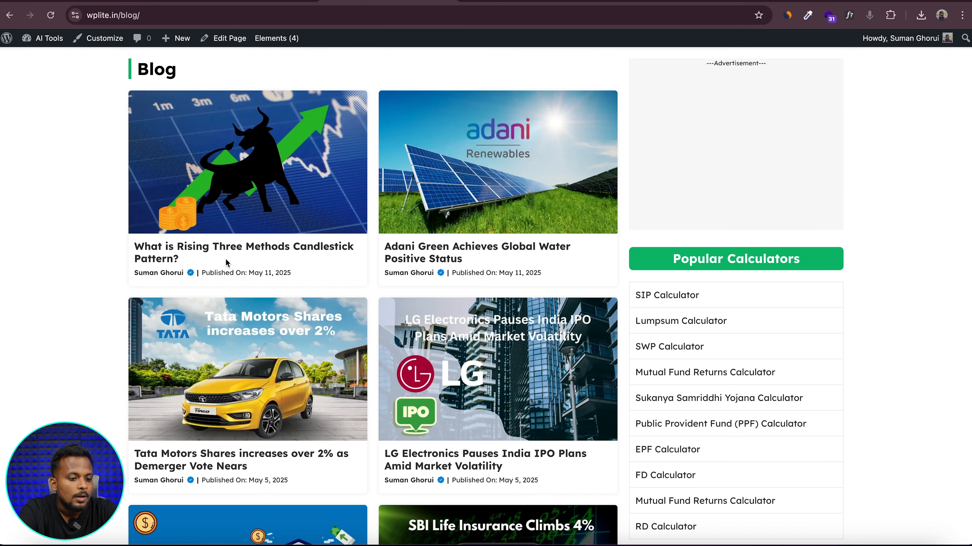
- Look over the live Blog page and browse the readymade GeneratePress templates on wplitetheme.com
{"action": "scroll", "coordinate": [225, 259], "scroll_direction": "down", "scroll_amount": 10}
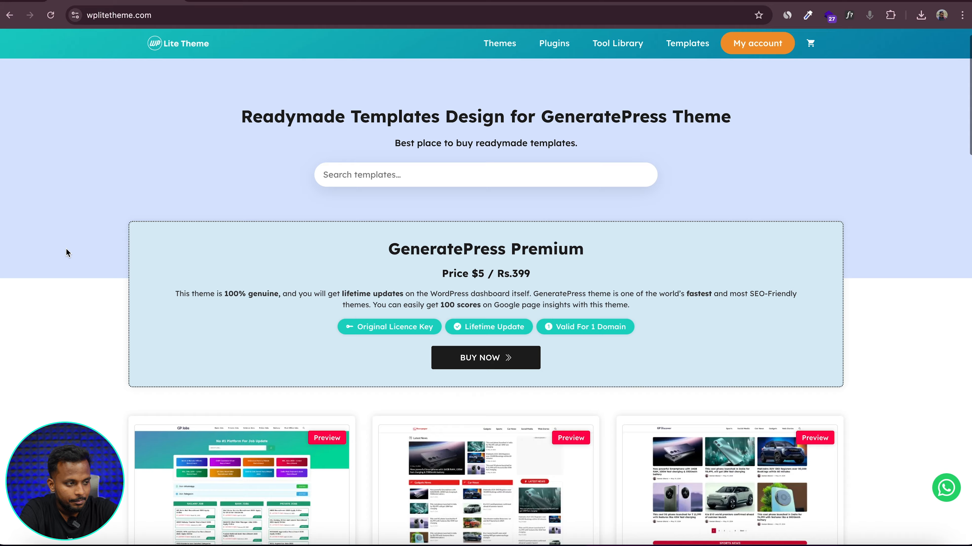
{"action": "scroll", "coordinate": [66, 249], "scroll_direction": "down", "scroll_amount": 5}
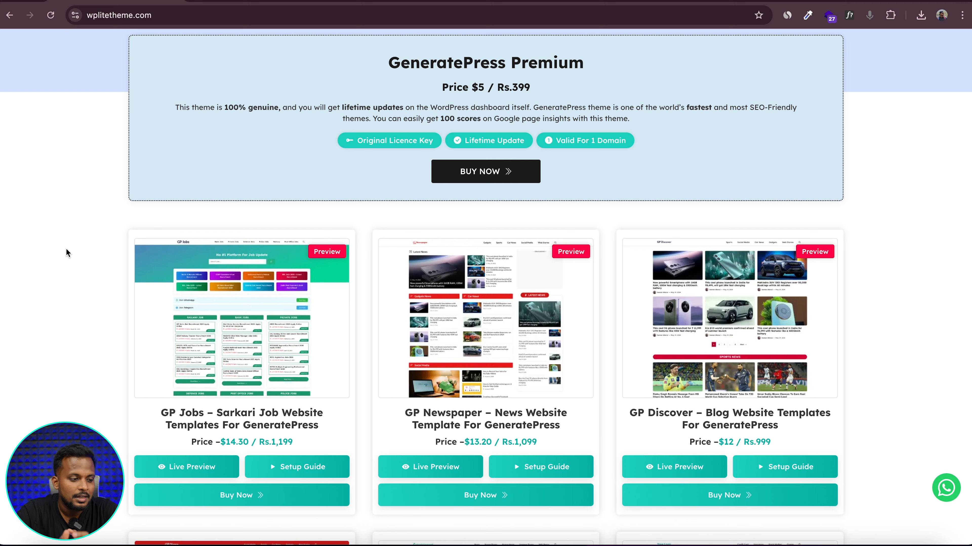
{"action": "scroll", "coordinate": [66, 250], "scroll_direction": "down", "scroll_amount": 4}
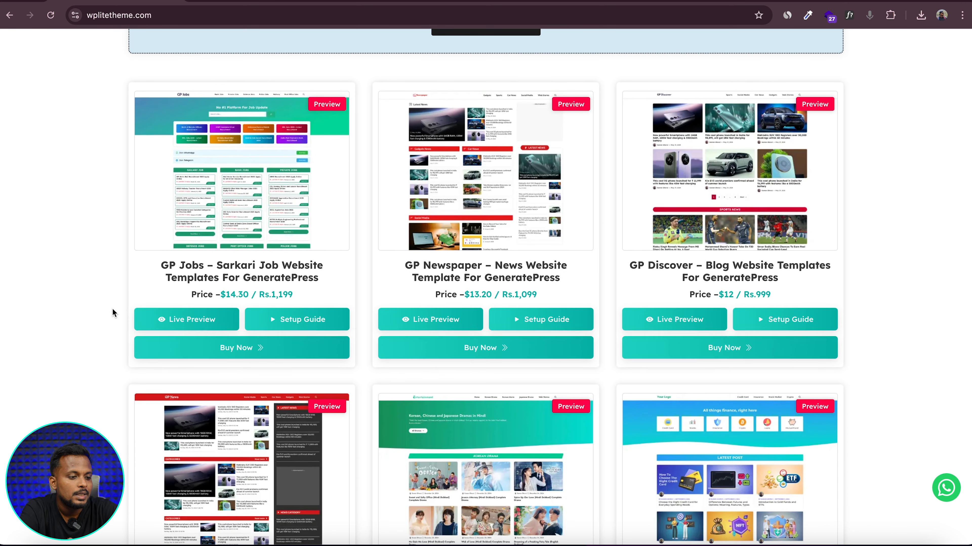
{"action": "scroll", "coordinate": [113, 310], "scroll_direction": "down", "scroll_amount": 1}
{"action": "scroll", "coordinate": [112, 313], "scroll_direction": "down", "scroll_amount": 3}
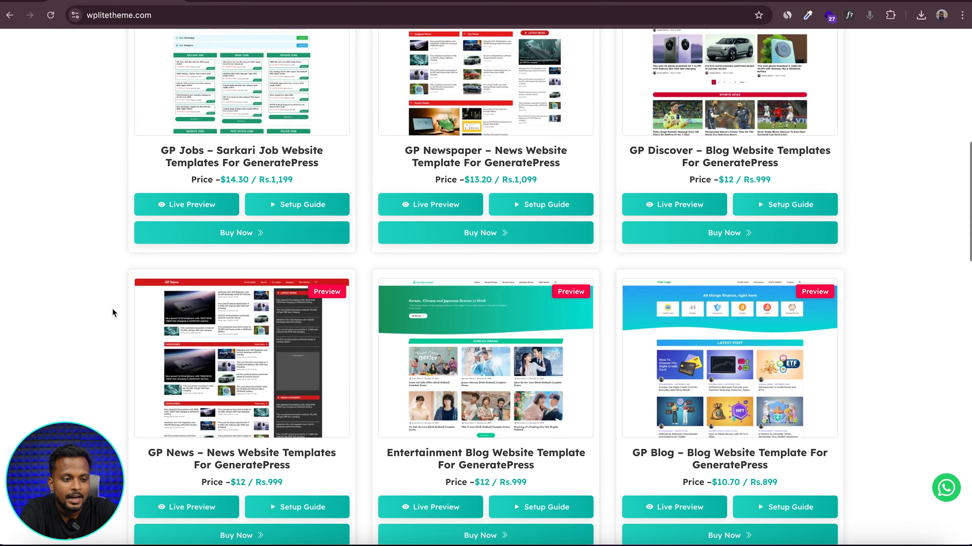
{"action": "scroll", "coordinate": [113, 312], "scroll_direction": "down", "scroll_amount": 6}
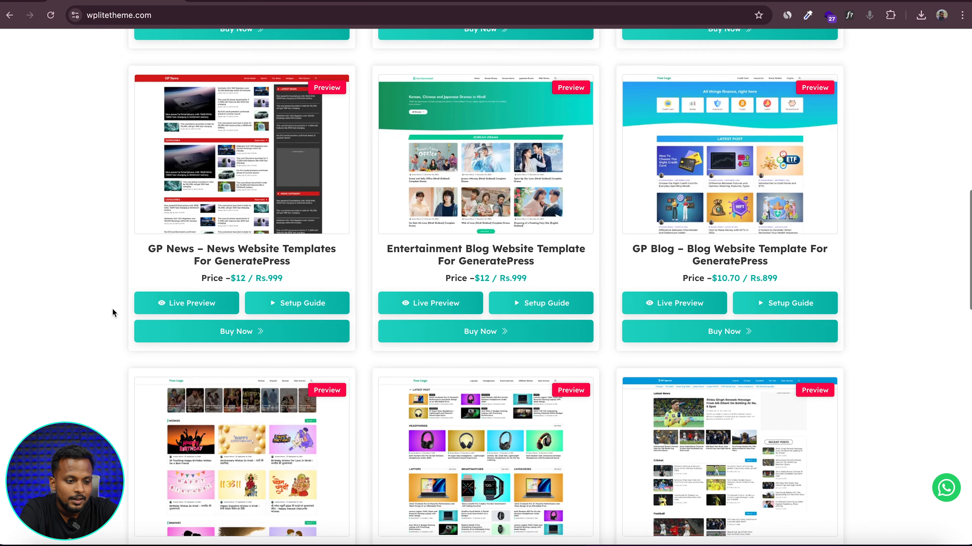
{"action": "scroll", "coordinate": [112, 313], "scroll_direction": "down", "scroll_amount": 1}
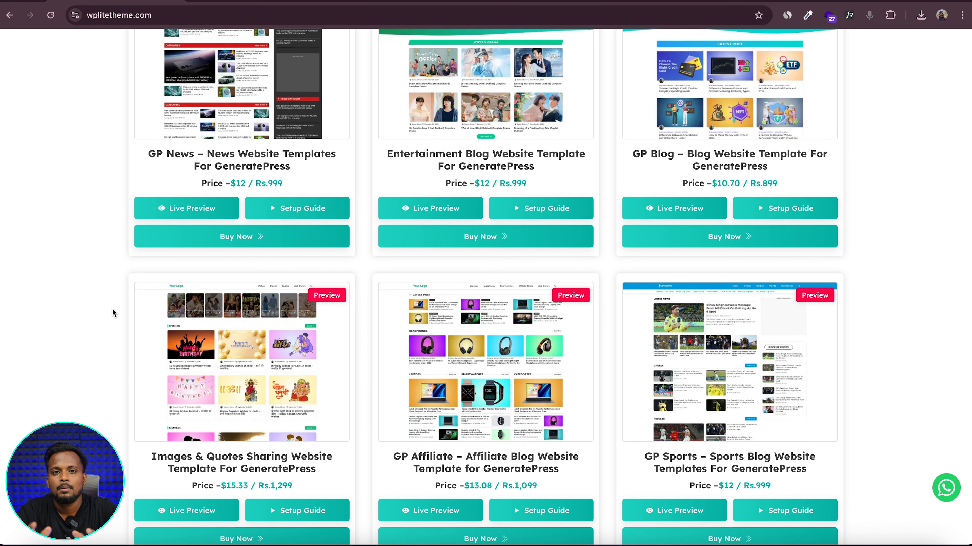